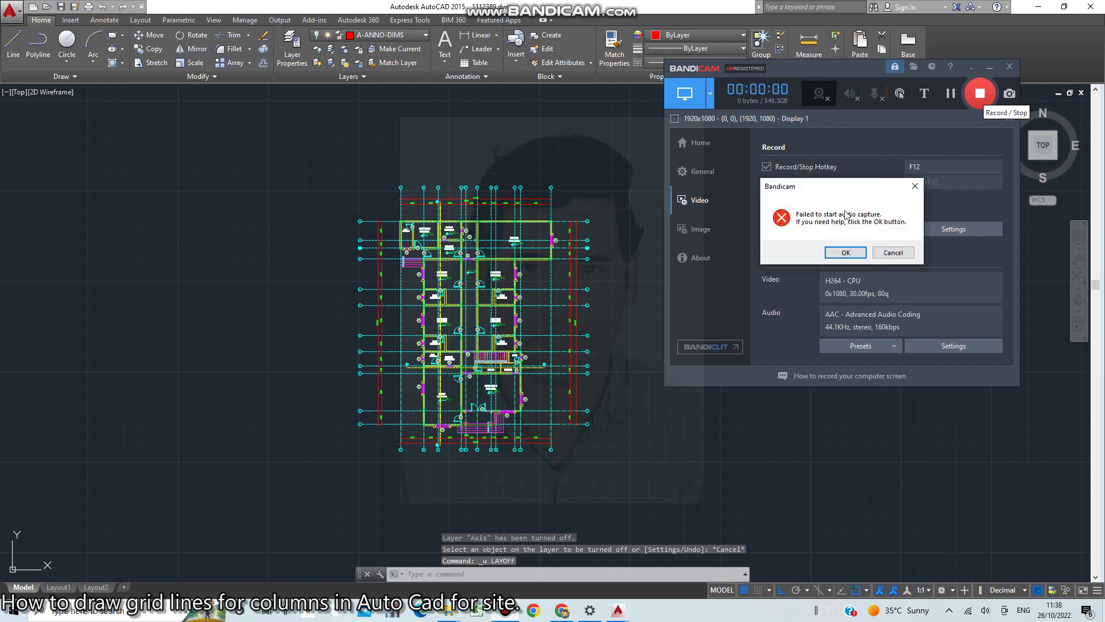
Dismiss Bandicam's audio capture error and minimize the recorder so the floor plan is visible
{"action": "left_click", "coordinate": [892, 252]}
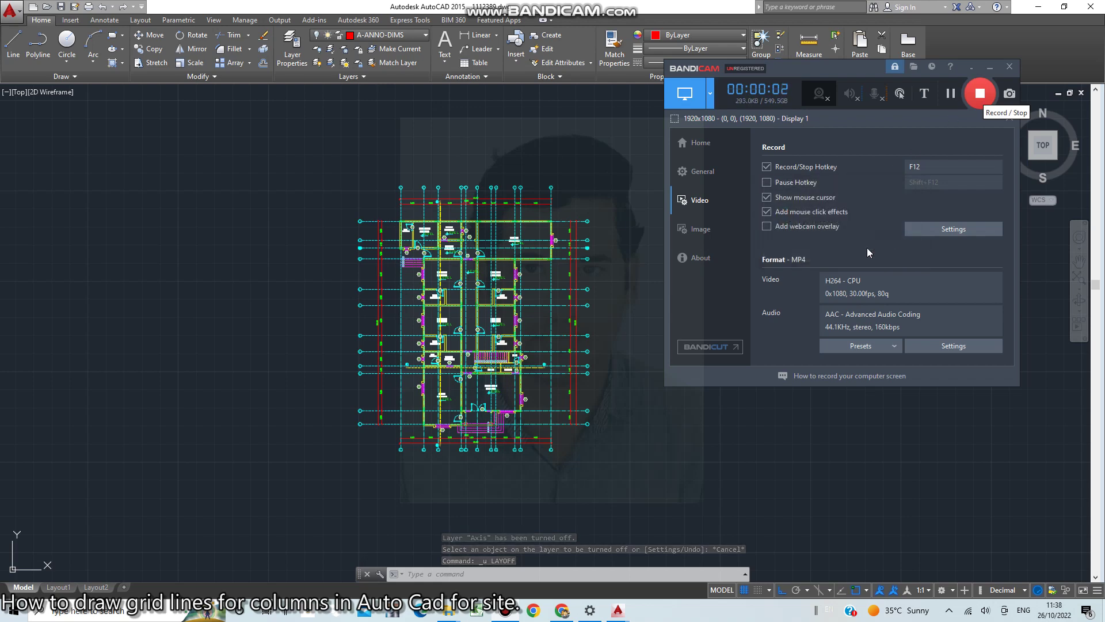
{"action": "left_click", "coordinate": [990, 69]}
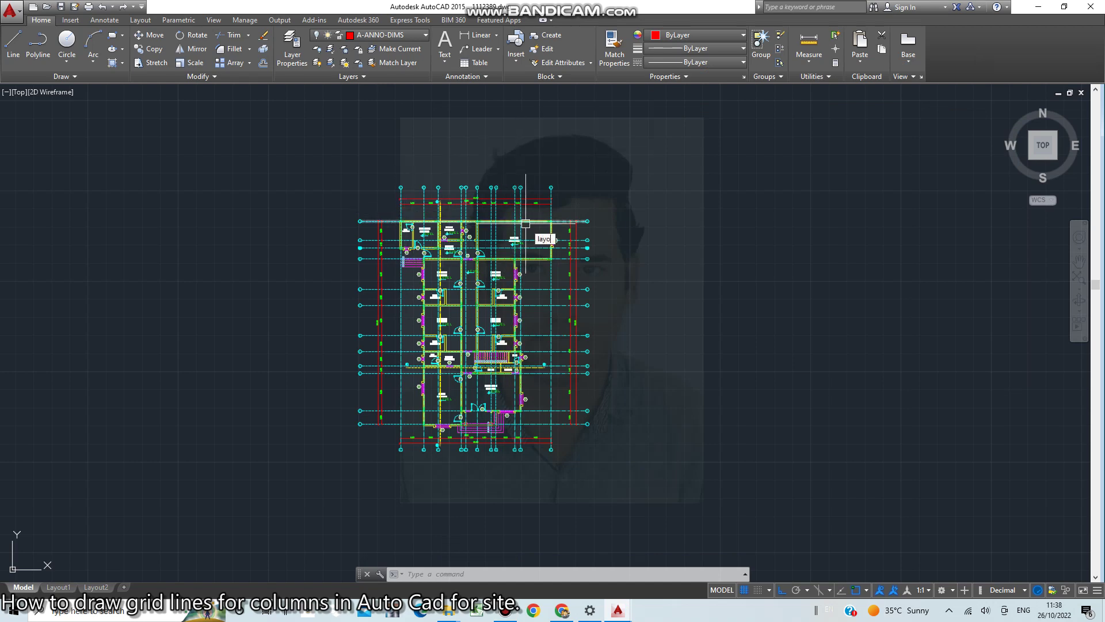
Turn off the dimension, axis grid, room text, level, dashed line and door layers
{"action": "key", "text": "Return"}
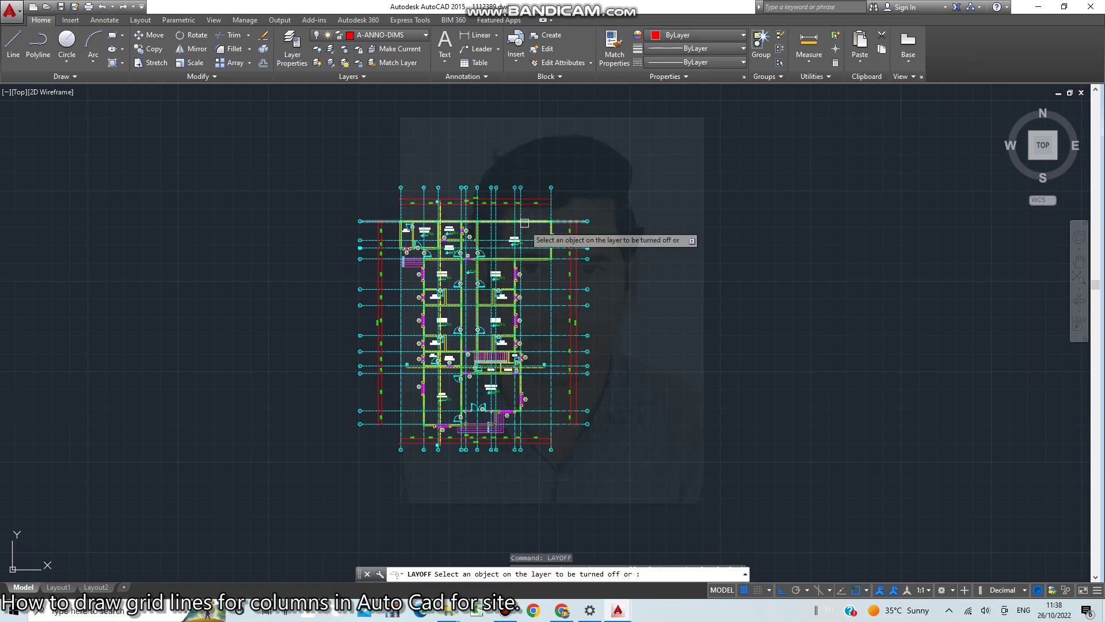
{"action": "left_click", "coordinate": [546, 200]}
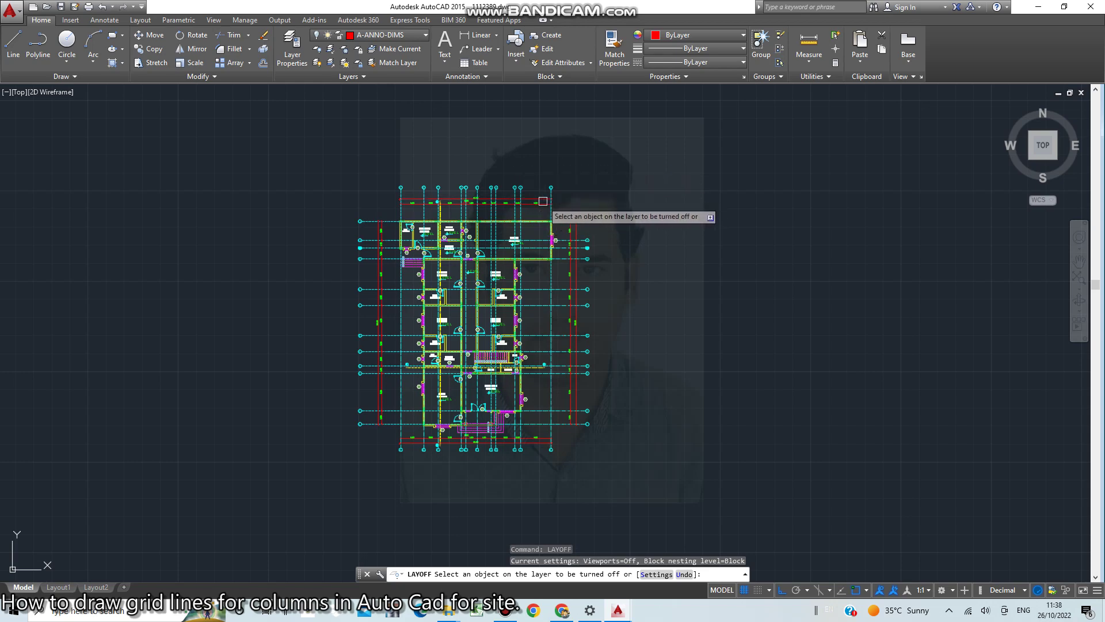
{"action": "left_click", "coordinate": [549, 201]}
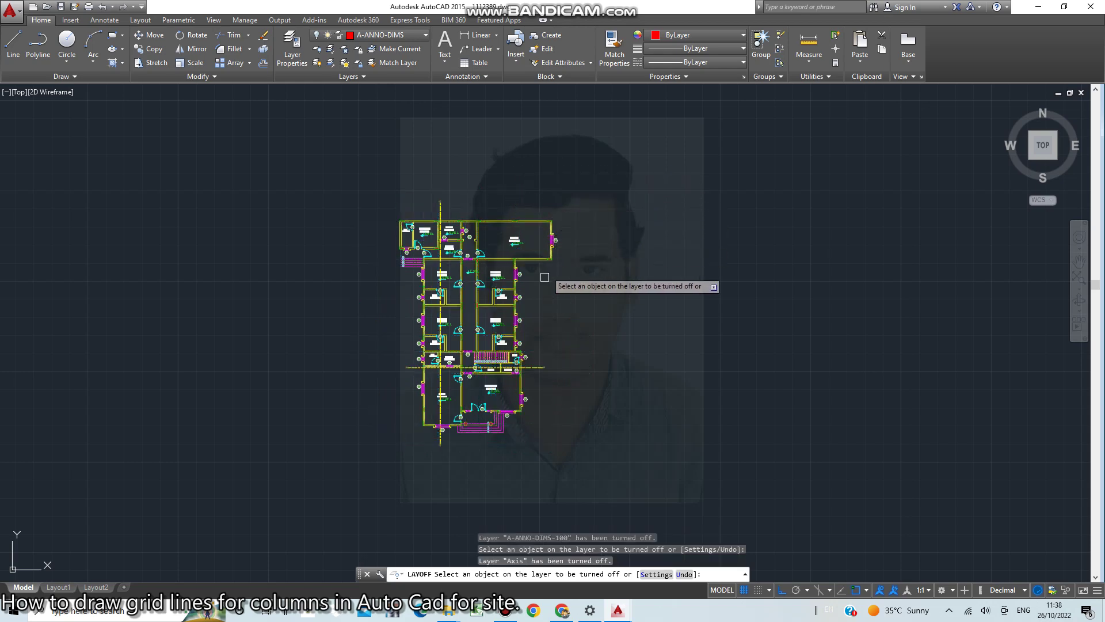
{"action": "scroll", "coordinate": [449, 229], "scroll_direction": "up", "scroll_amount": 4}
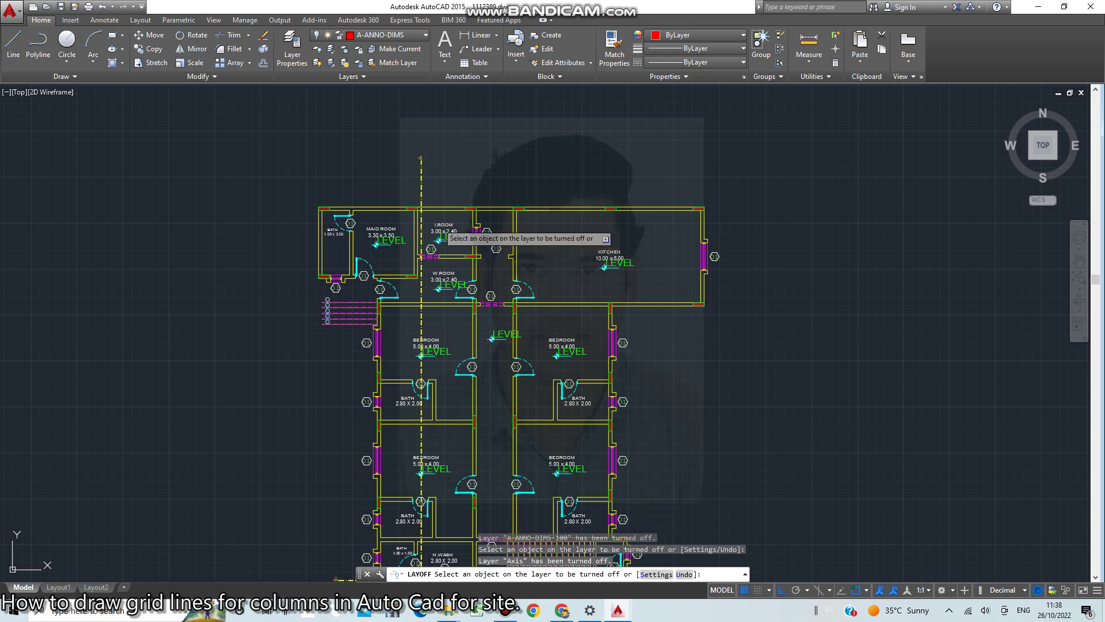
{"action": "left_click", "coordinate": [450, 227]}
{"action": "left_click", "coordinate": [447, 235]}
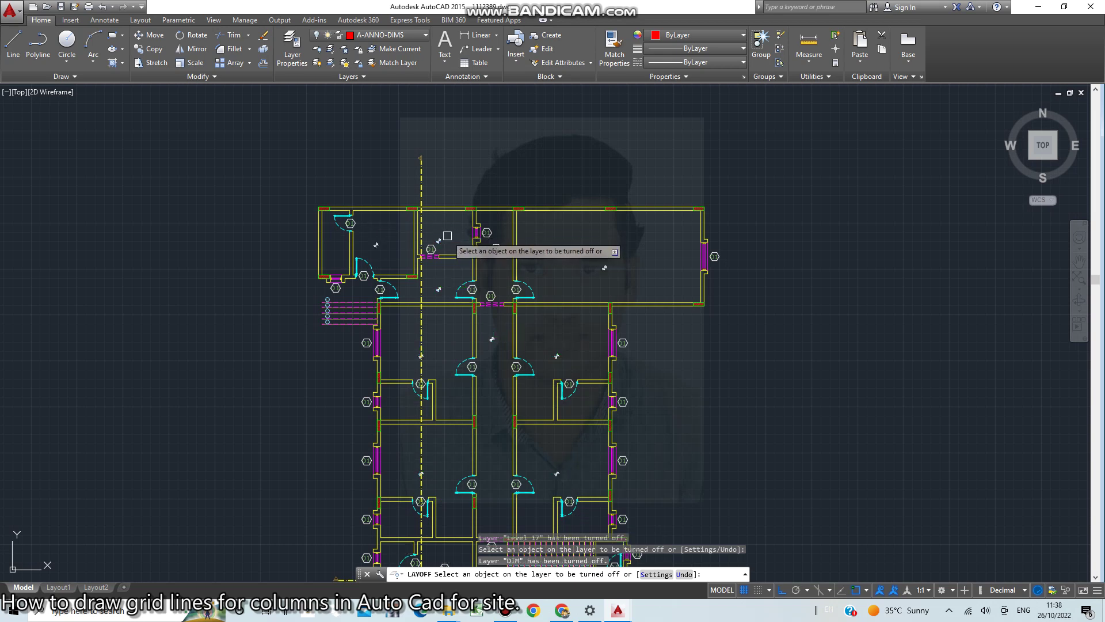
{"action": "left_click", "coordinate": [421, 228]}
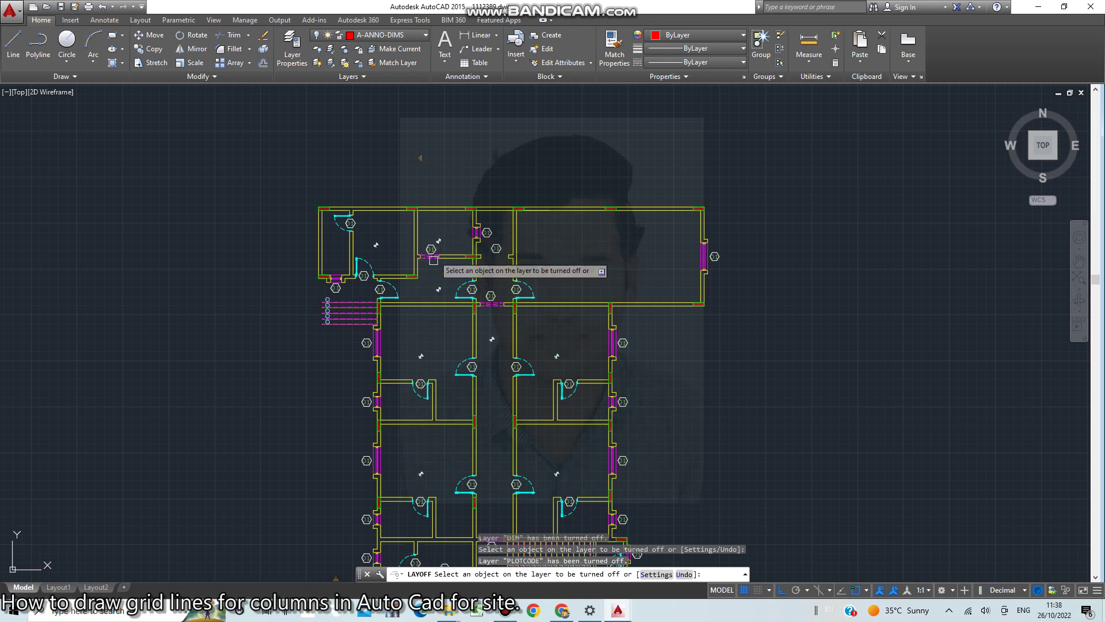
{"action": "left_click", "coordinate": [456, 289]}
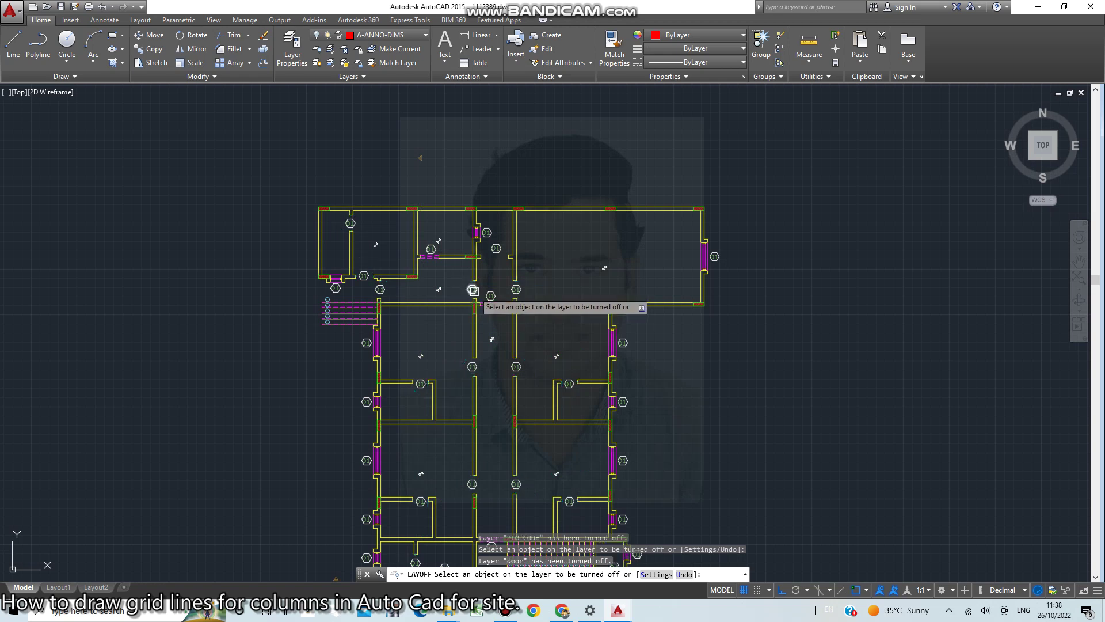
Turn off the column tag, magenta dashed line, floor identification, sanitary and glazing layers
{"action": "left_click", "coordinate": [472, 290]}
{"action": "left_click", "coordinate": [491, 294]}
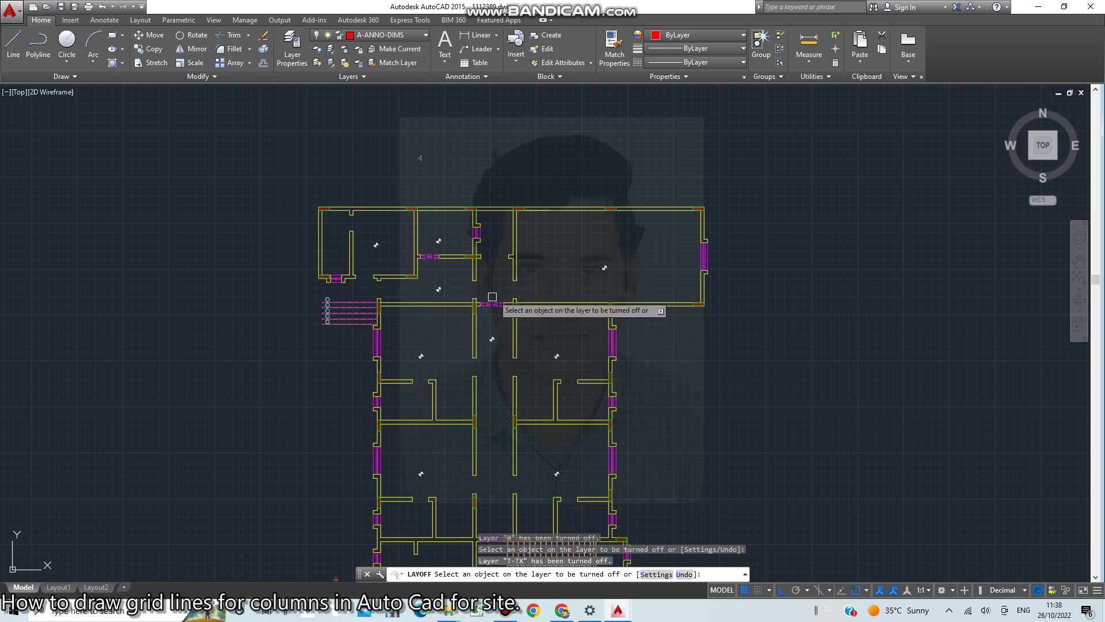
{"action": "left_click", "coordinate": [491, 302]}
{"action": "left_click", "coordinate": [352, 313]}
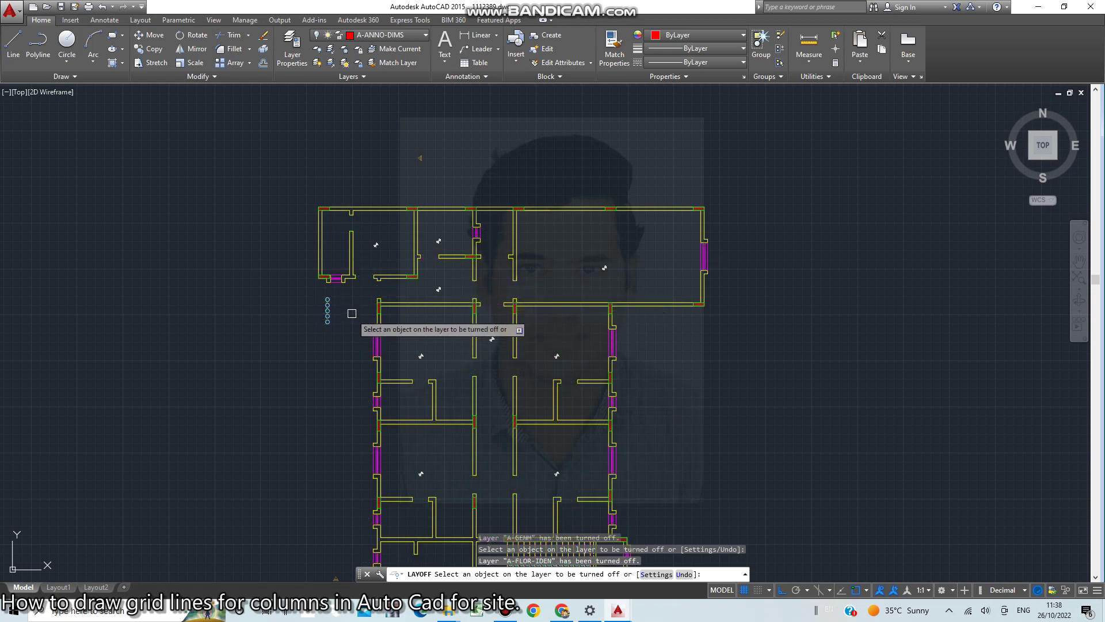
{"action": "left_click", "coordinate": [327, 311]}
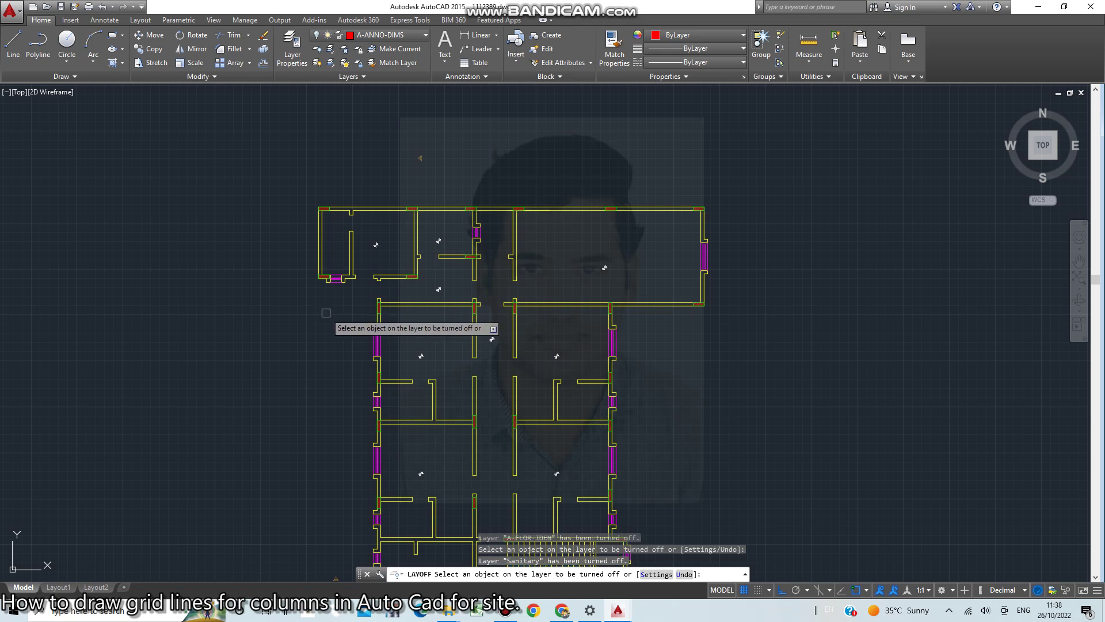
{"action": "left_click", "coordinate": [338, 276]}
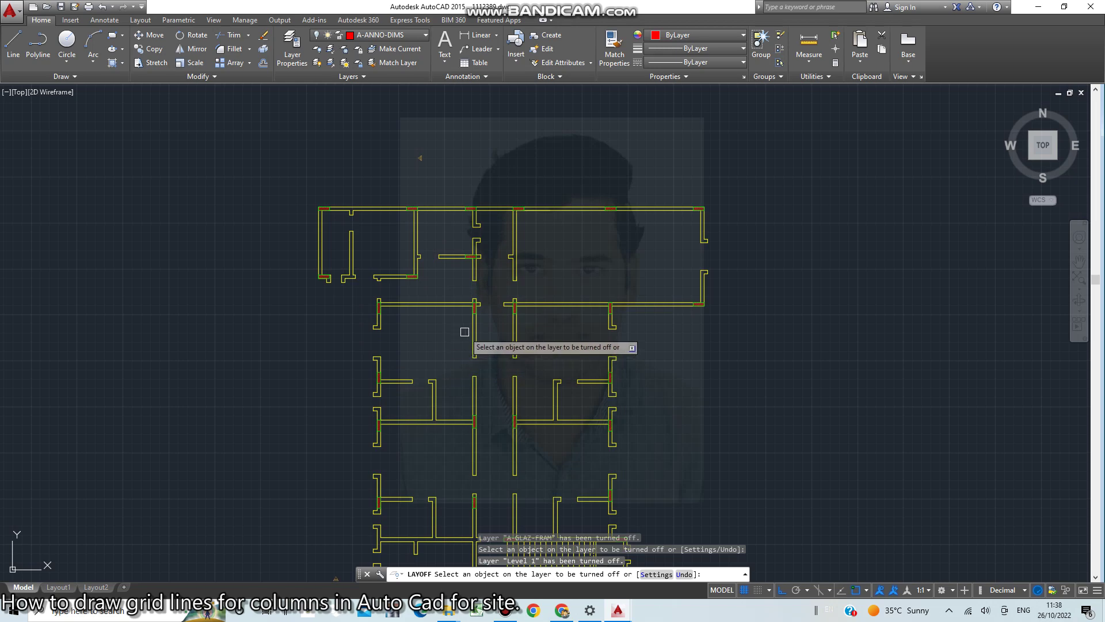
Pan down to the stairs, hide layer 1, undo that, and end LAYOFF
{"action": "middle_click_drag", "start_coordinate": [627, 343], "coordinate": [610, 149]}
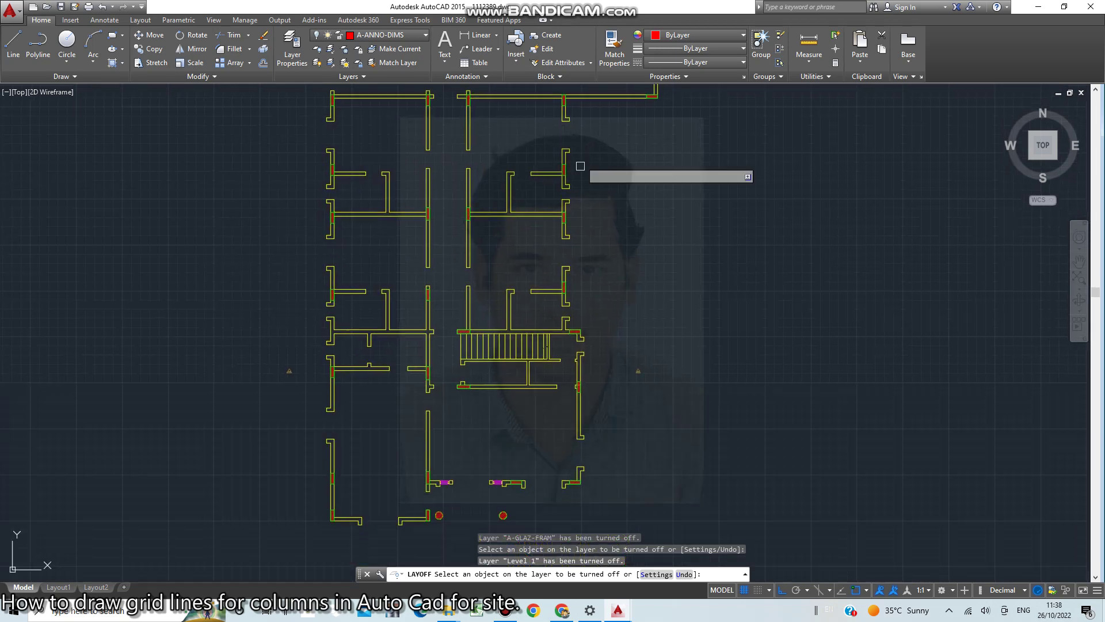
{"action": "middle_click_drag", "start_coordinate": [494, 424], "coordinate": [498, 360]}
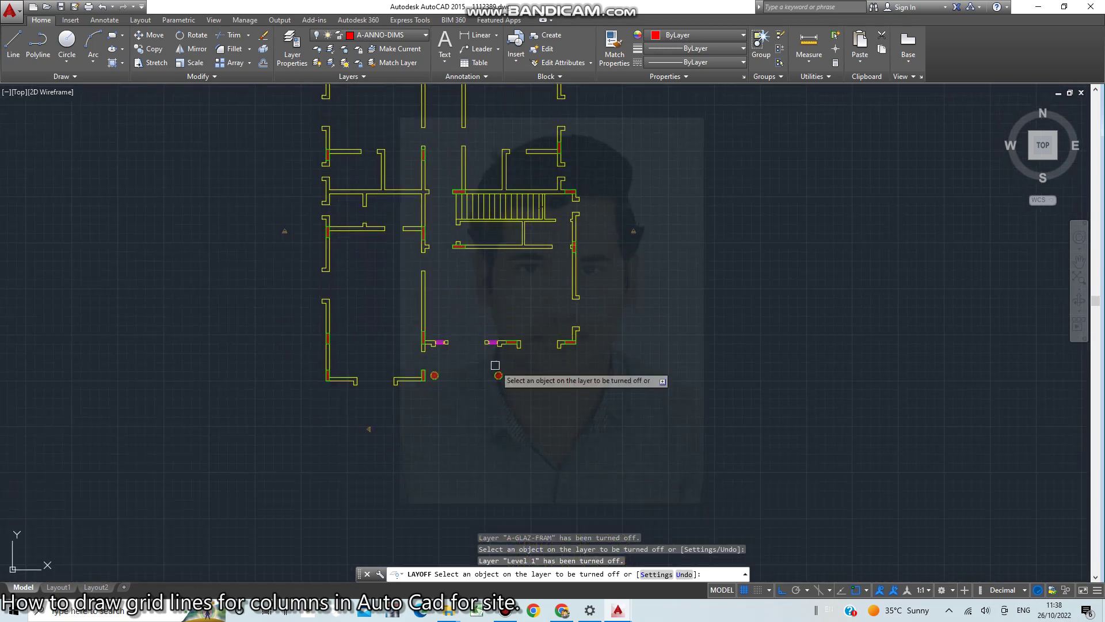
{"action": "left_click", "coordinate": [496, 374]}
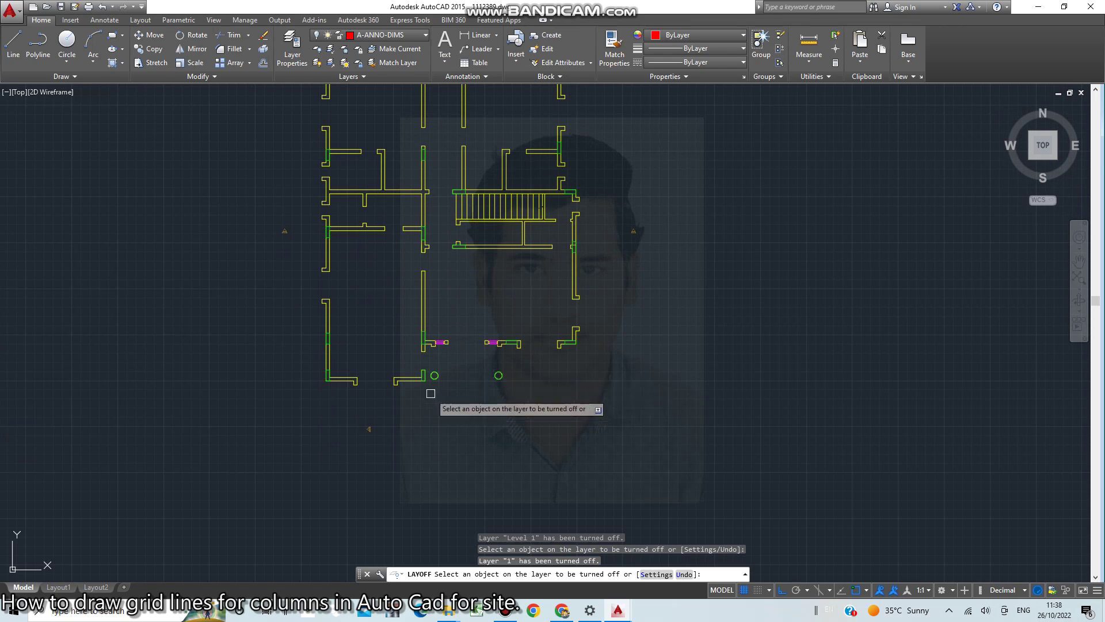
{"action": "key", "text": "ctrl+z"}
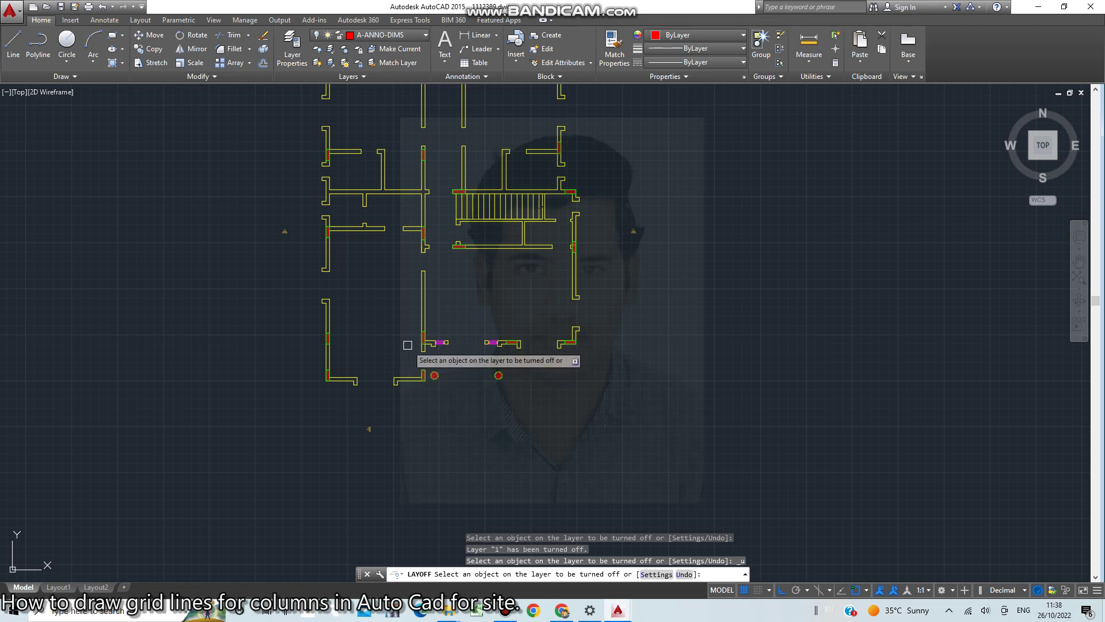
{"action": "key", "text": "Escape"}
Start TRIM with all objects as cutting edges and zoom to the bottom wall
{"action": "key", "text": "Return"}
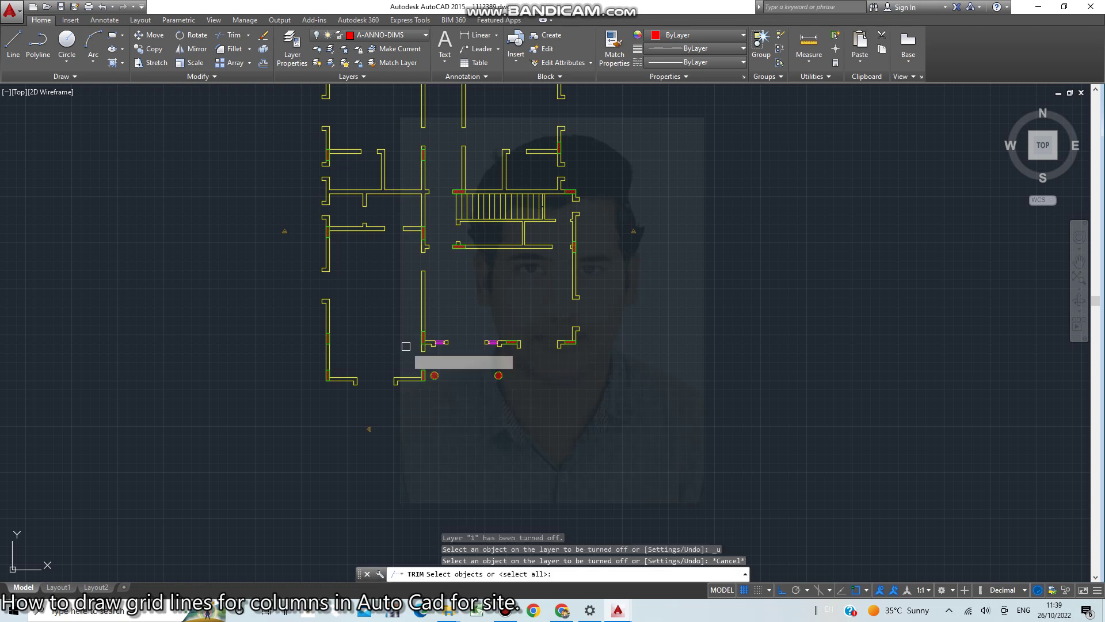
{"action": "key", "text": "Escape"}
{"action": "type", "text": "tr"}
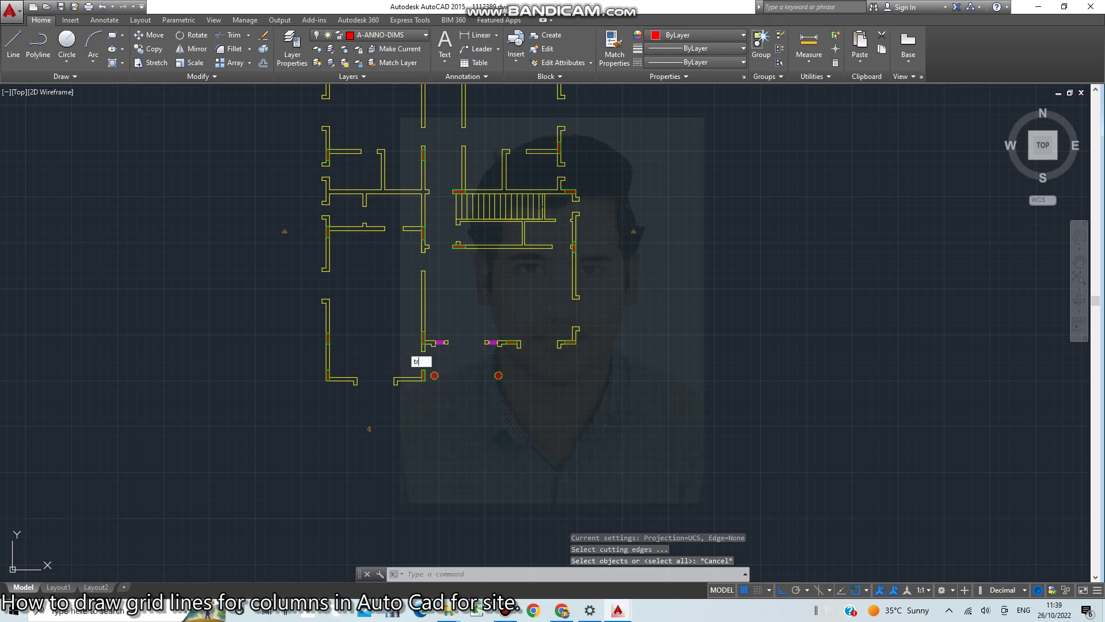
{"action": "key", "text": "Return"}
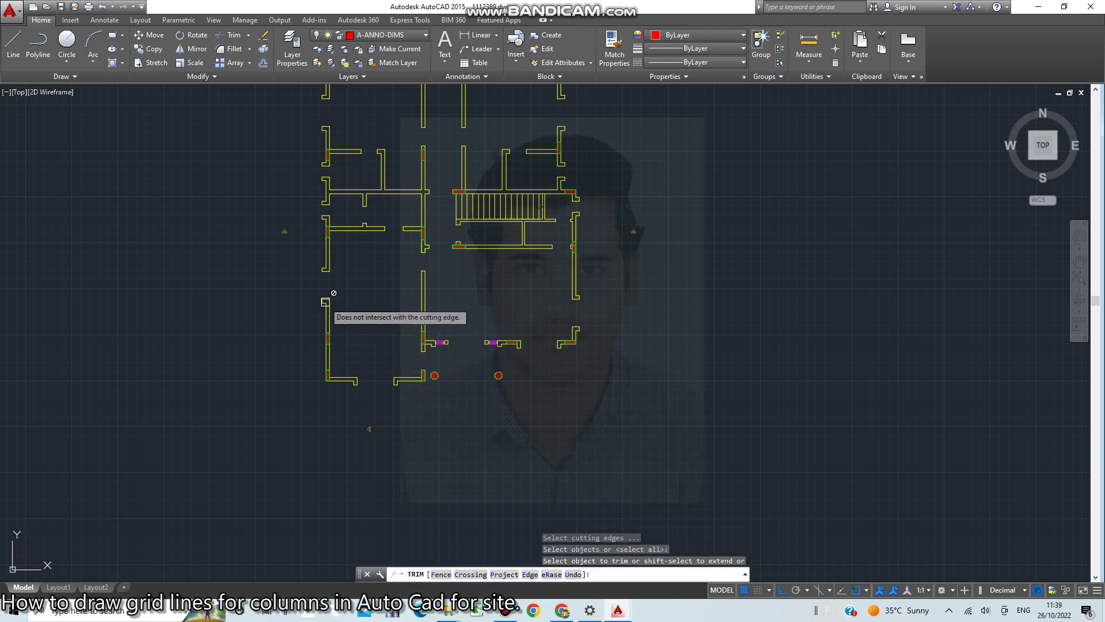
{"action": "key", "text": "Return"}
{"action": "scroll", "coordinate": [338, 289], "scroll_direction": "up", "scroll_amount": 4}
{"action": "scroll", "coordinate": [338, 290], "scroll_direction": "up", "scroll_amount": 1}
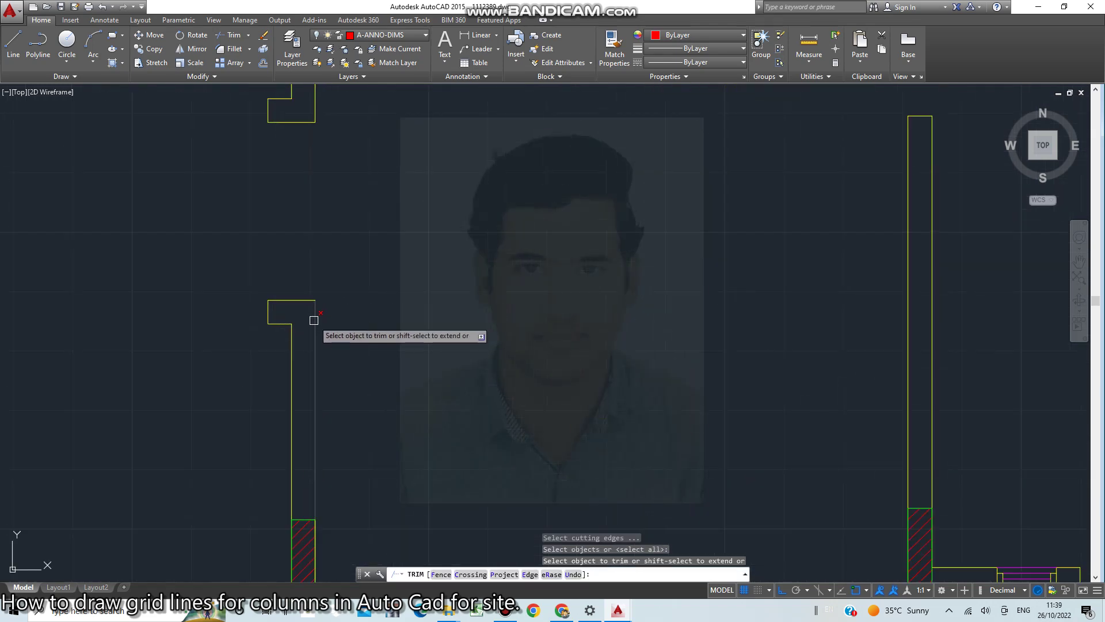
{"action": "scroll", "coordinate": [406, 329], "scroll_direction": "down", "scroll_amount": 3}
{"action": "scroll", "coordinate": [401, 339], "scroll_direction": "down", "scroll_amount": 2}
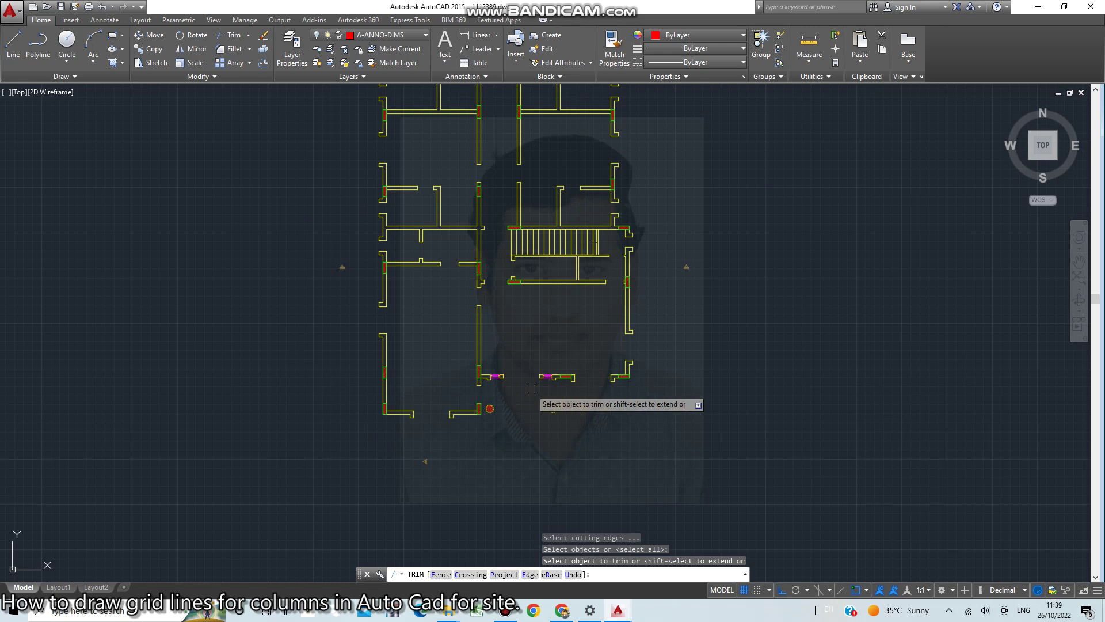
Trim the bottom wall line and short gap segments, then window-select the two stubs below
{"action": "left_click", "coordinate": [488, 407]}
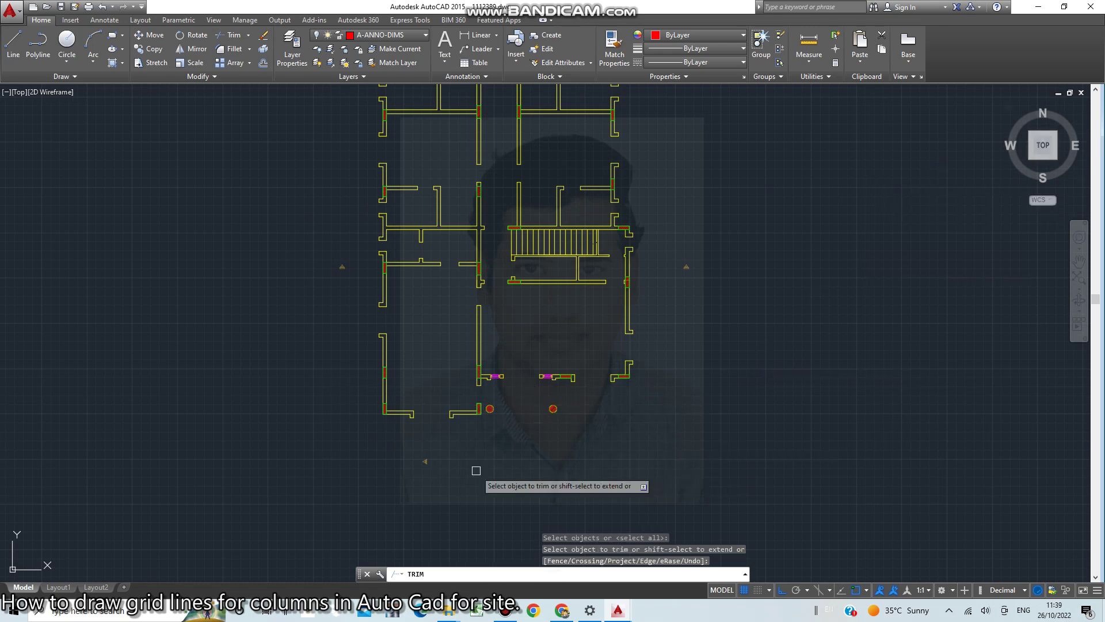
{"action": "scroll", "coordinate": [439, 408], "scroll_direction": "up", "scroll_amount": 7}
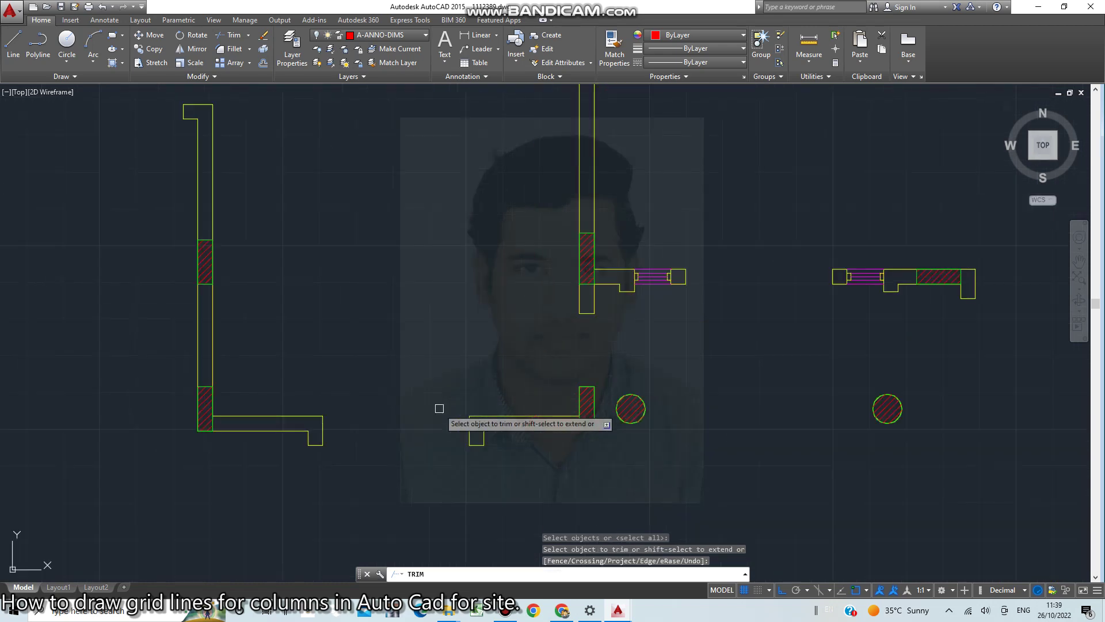
{"action": "left_click", "coordinate": [481, 412]}
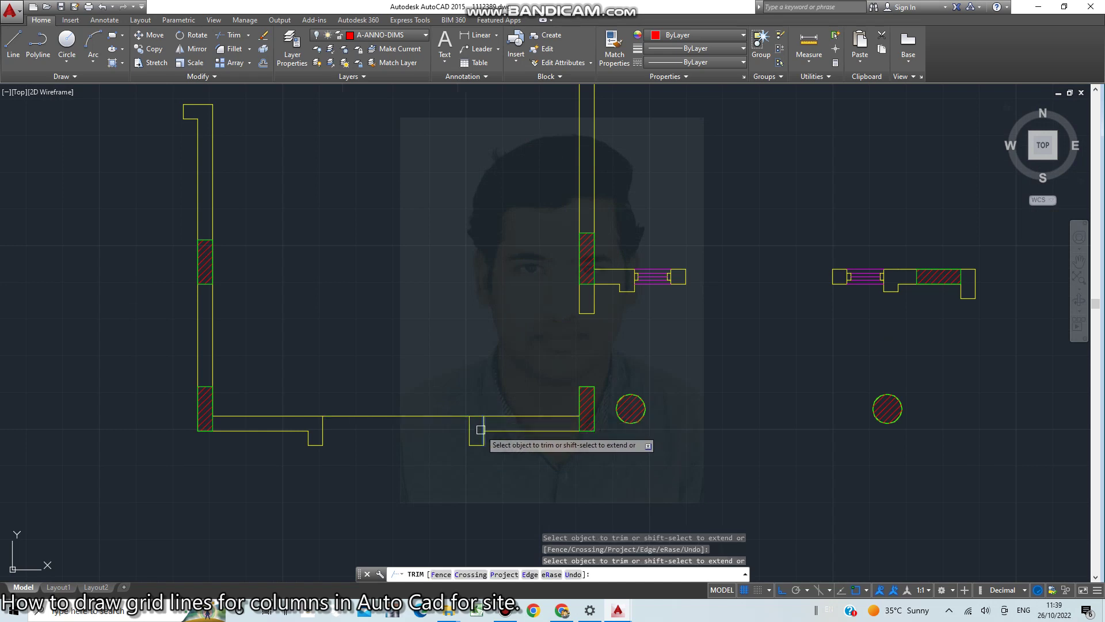
{"action": "left_click", "coordinate": [290, 433]}
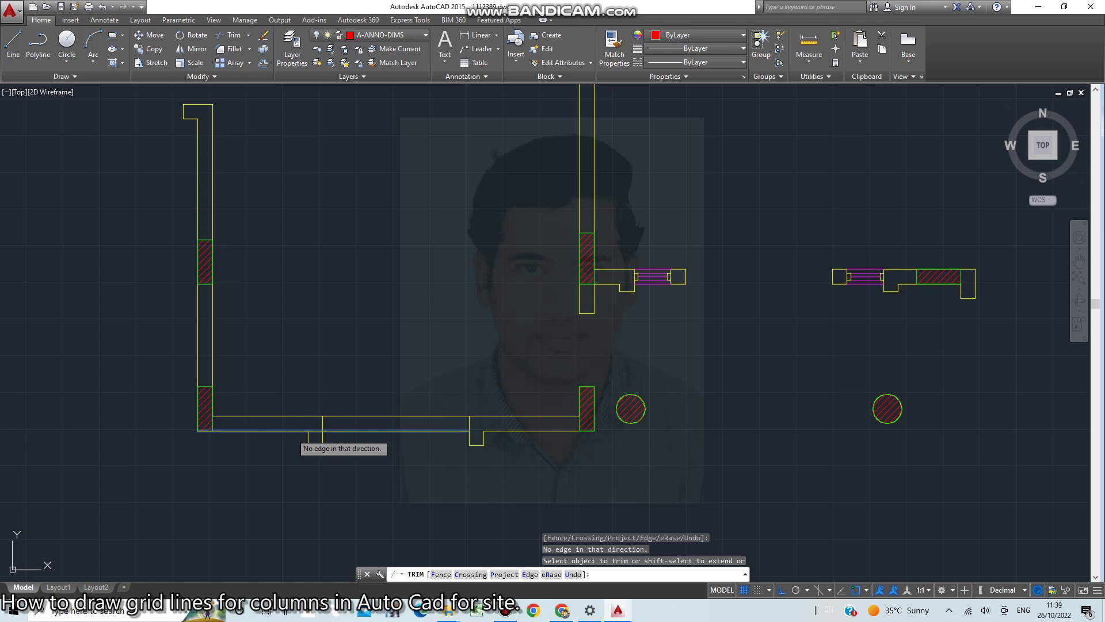
{"action": "left_click", "coordinate": [322, 425]}
{"action": "left_click", "coordinate": [470, 424]}
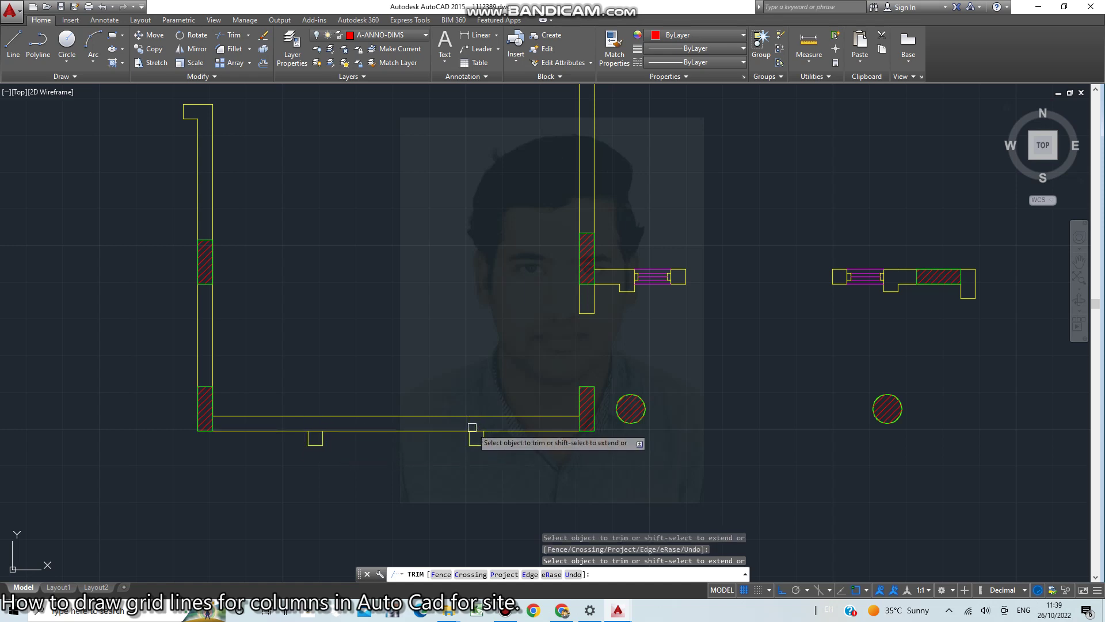
{"action": "key", "text": "Escape"}
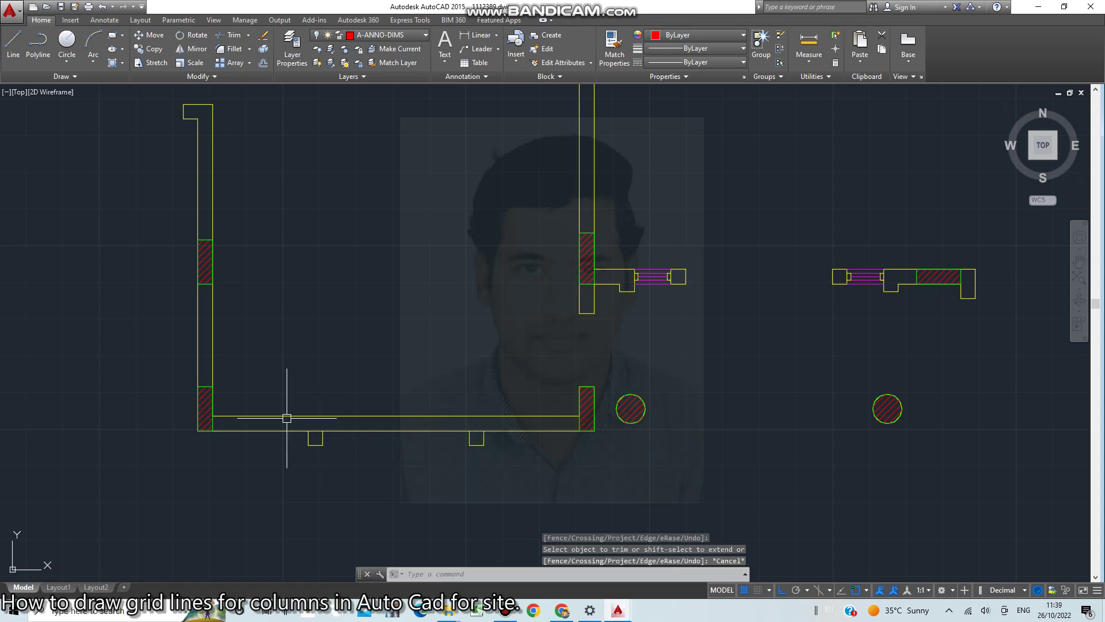
{"action": "left_click", "coordinate": [271, 391]}
{"action": "left_click", "coordinate": [521, 502]}
Delete the two stubs below the wall and trim a stray line at the wall junction
{"action": "key", "text": "Delete"}
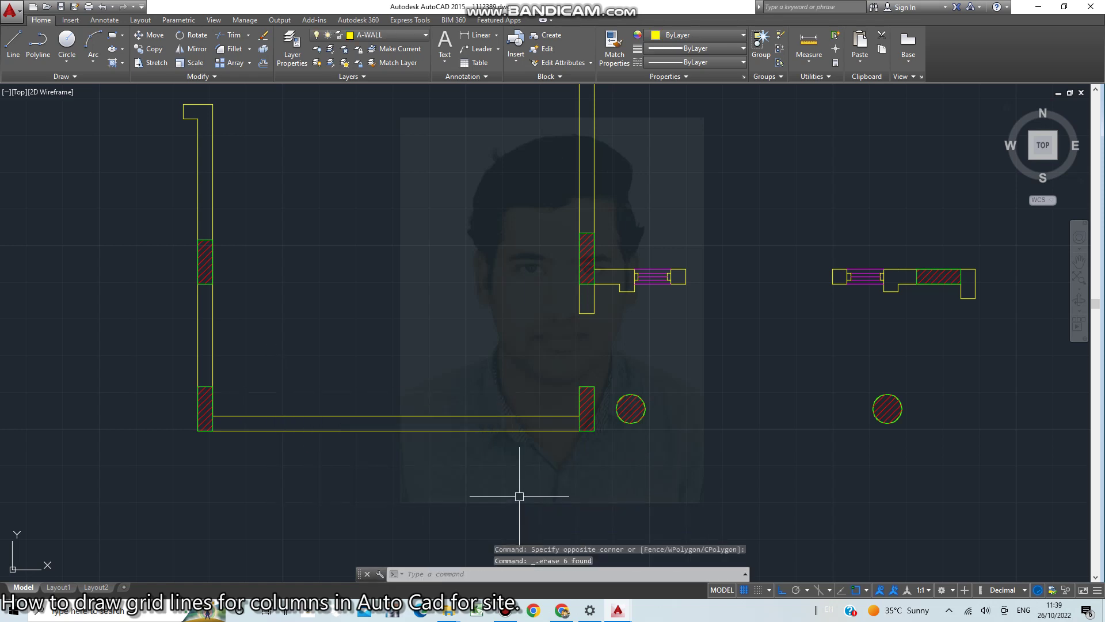
{"action": "scroll", "coordinate": [511, 464], "scroll_direction": "down", "scroll_amount": 2}
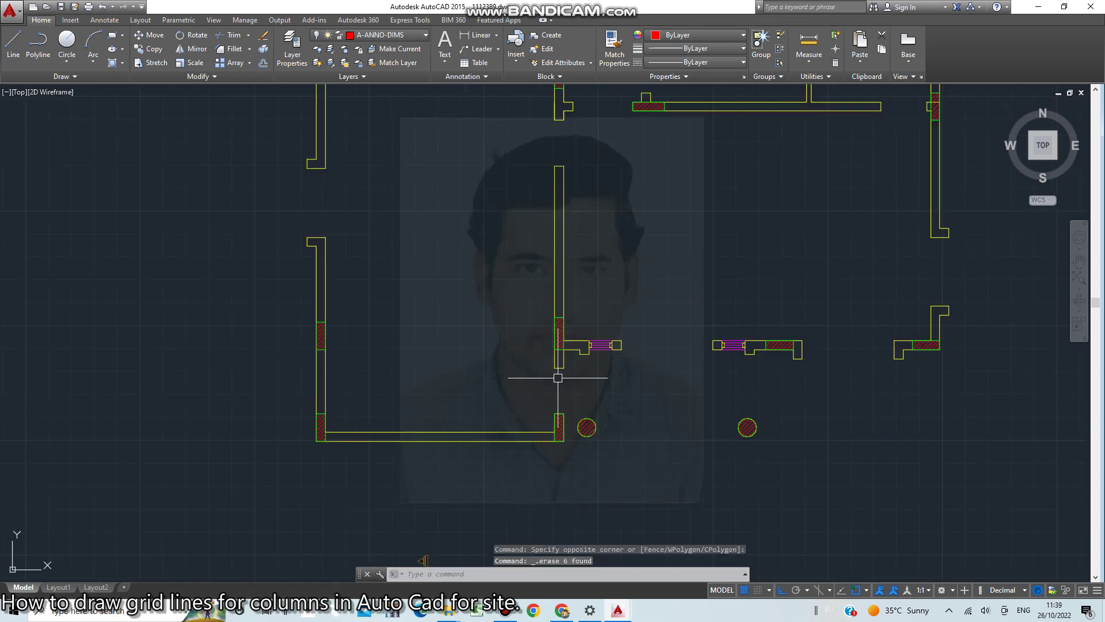
{"action": "type", "text": "TR"}
{"action": "key", "text": "Return"}
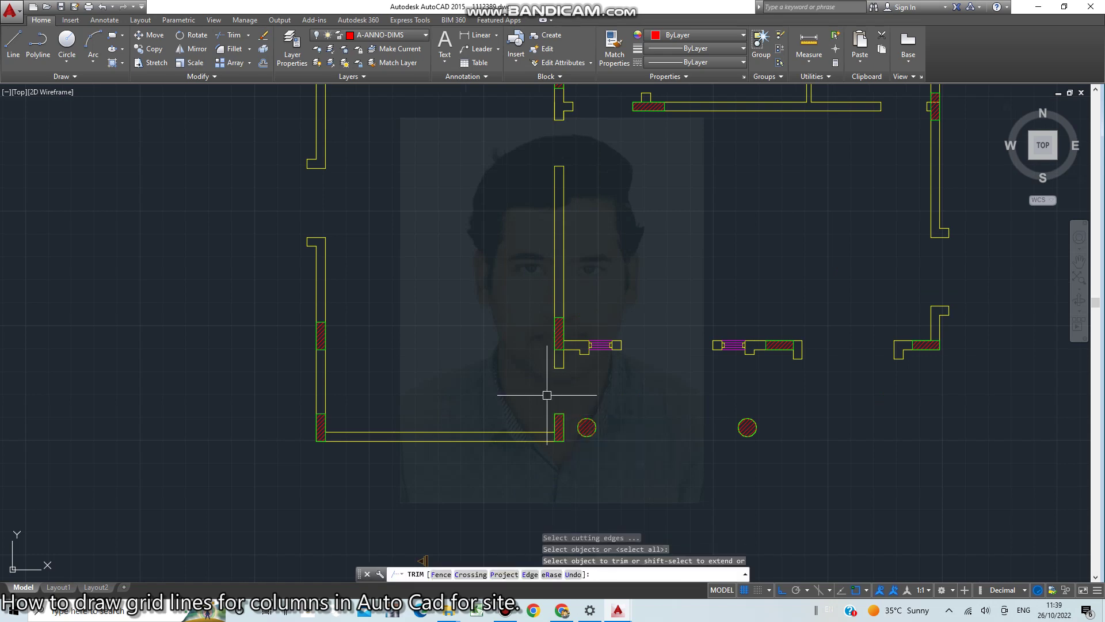
{"action": "key", "text": "Return"}
{"action": "key", "text": "Return"}
{"action": "key", "text": "Return"}
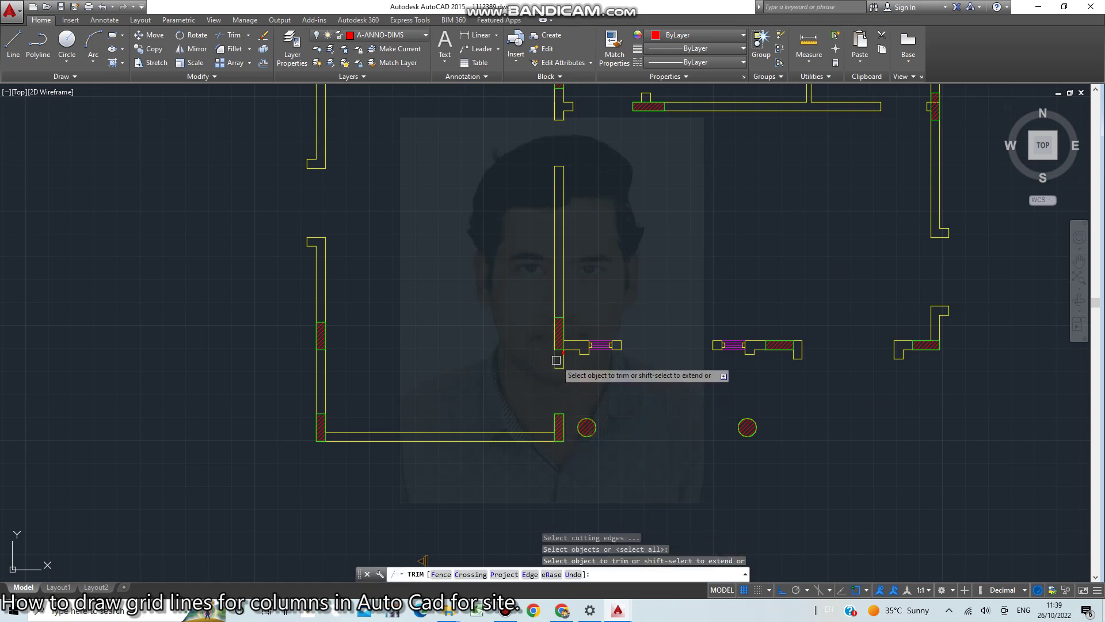
{"action": "left_click", "coordinate": [556, 360]}
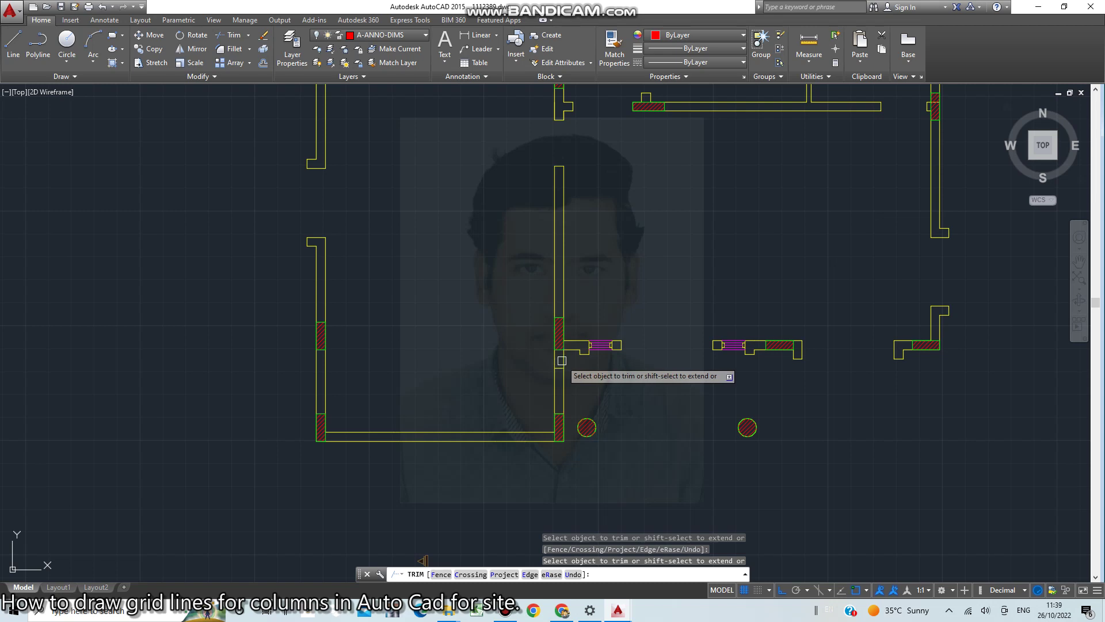
Extend and trim the left wall's lines across the former opening
{"action": "left_click", "coordinate": [323, 254], "text": "shift"}
{"action": "left_click", "coordinate": [316, 260]}
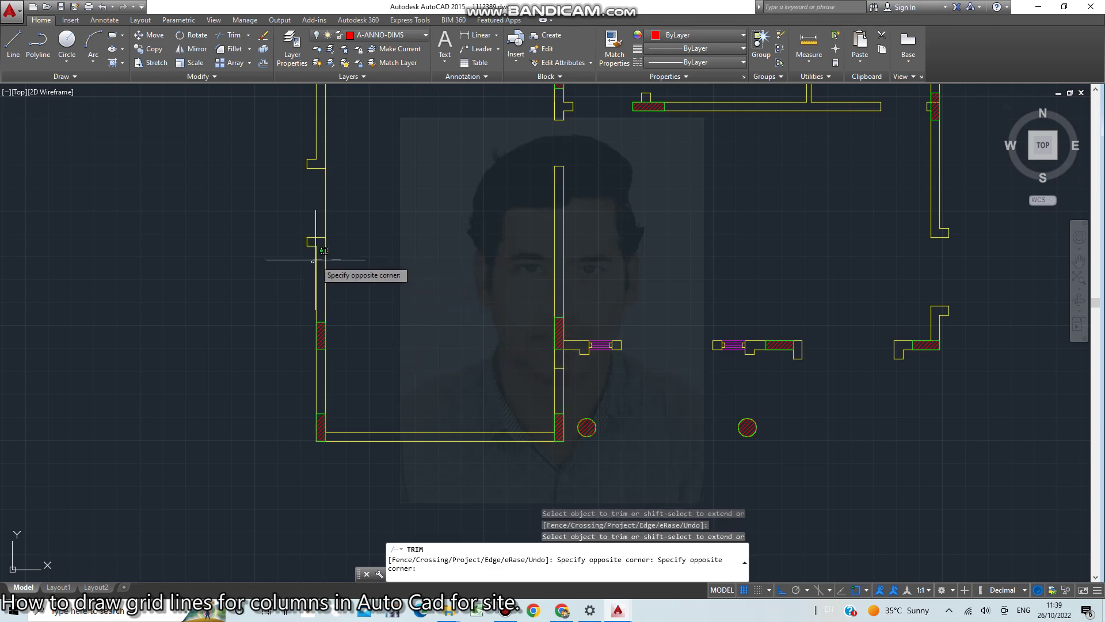
{"action": "left_click", "coordinate": [315, 260]}
{"action": "left_click", "coordinate": [316, 260]}
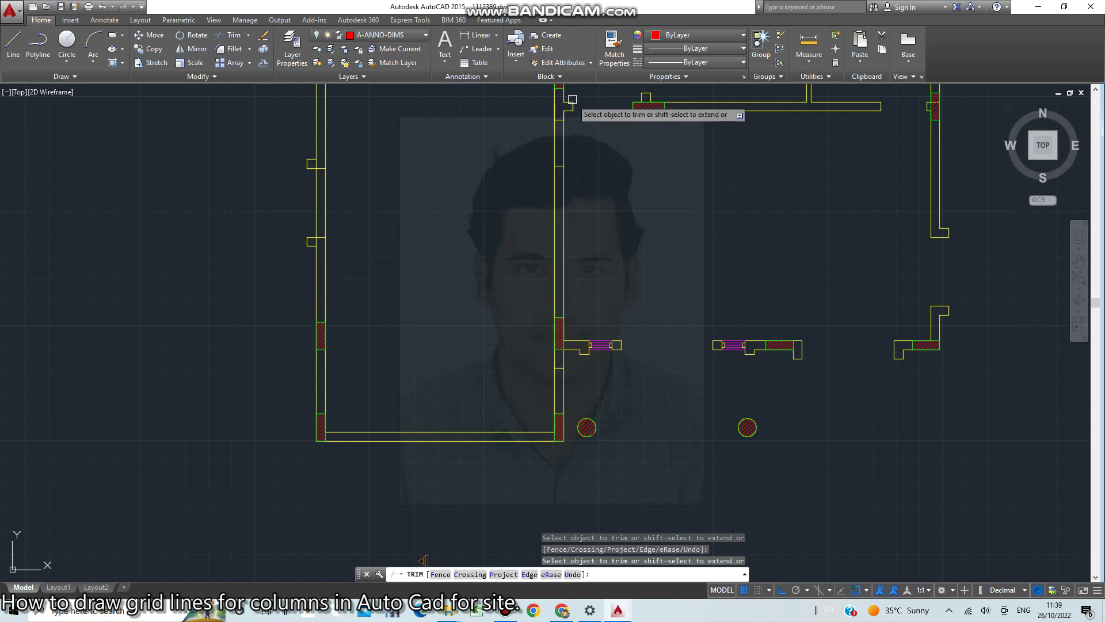
{"action": "scroll", "coordinate": [569, 101], "scroll_direction": "up", "scroll_amount": 1}
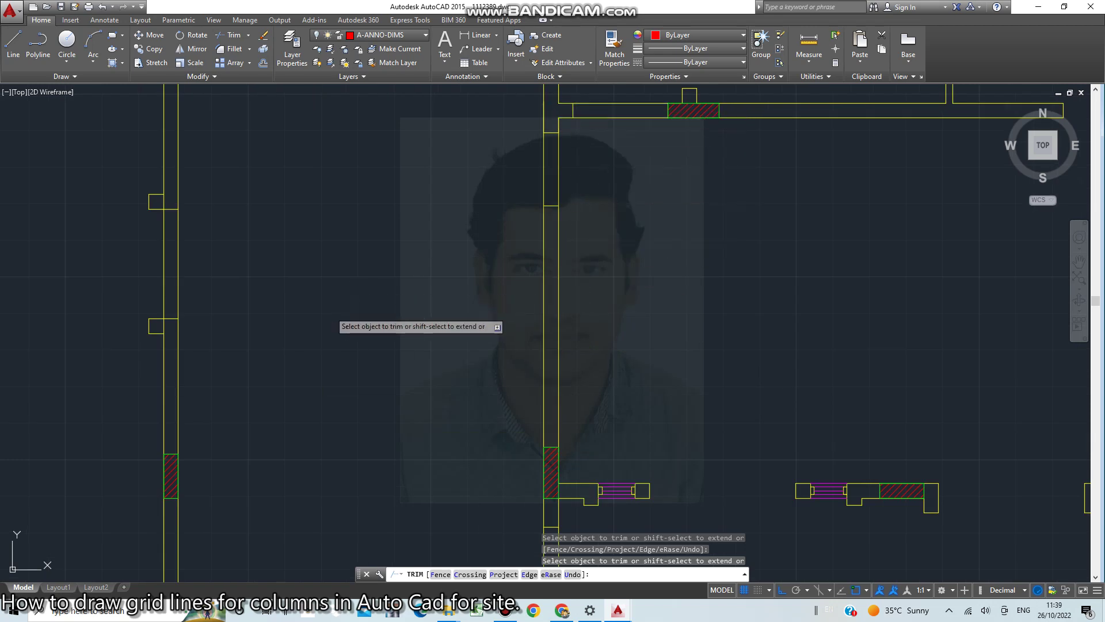
Erase the two leftover stubs along the left wall
{"action": "key", "text": "Escape"}
{"action": "left_click", "coordinate": [100, 149]}
{"action": "left_click", "coordinate": [280, 408]}
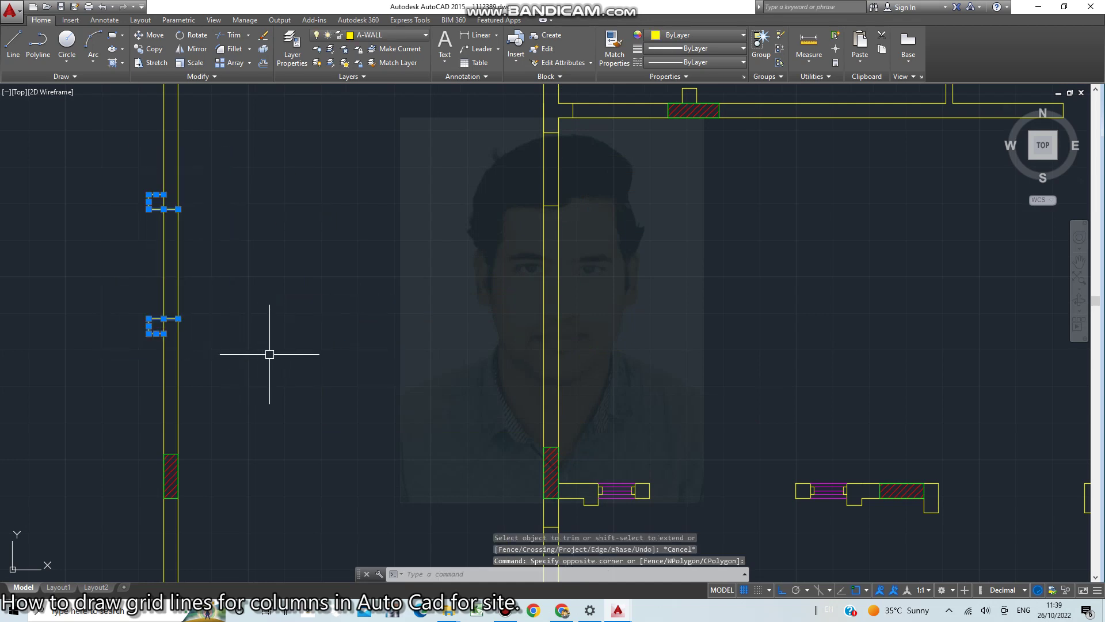
{"action": "key", "text": "Delete"}
Erase the two short wall pieces and the short top wall piece
{"action": "left_click", "coordinate": [521, 121]}
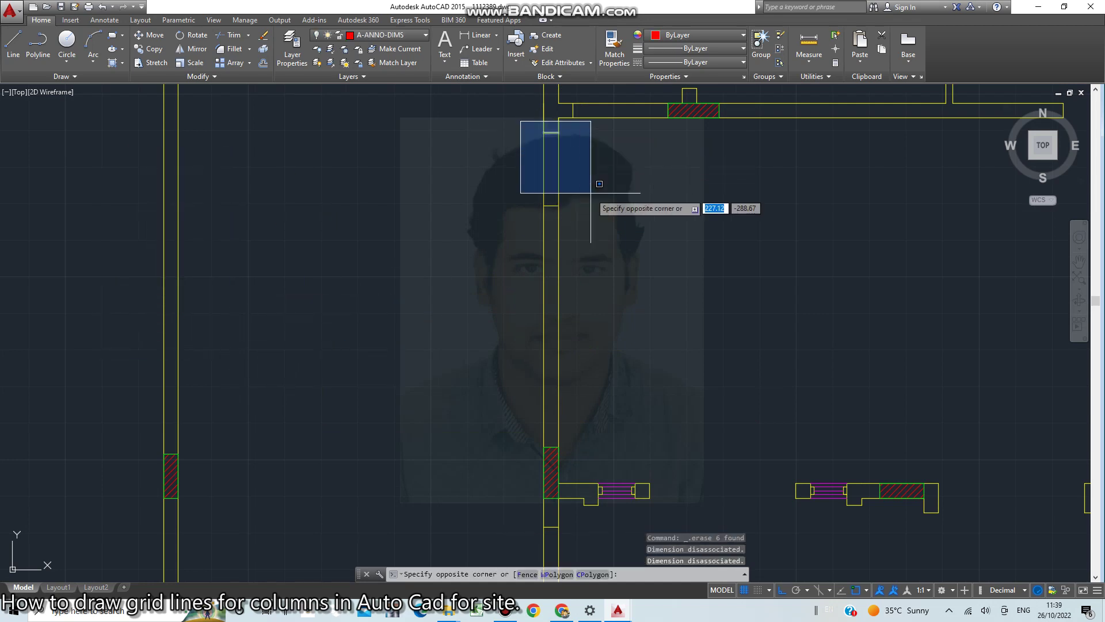
{"action": "left_click", "coordinate": [591, 262]}
{"action": "key", "text": "Delete"}
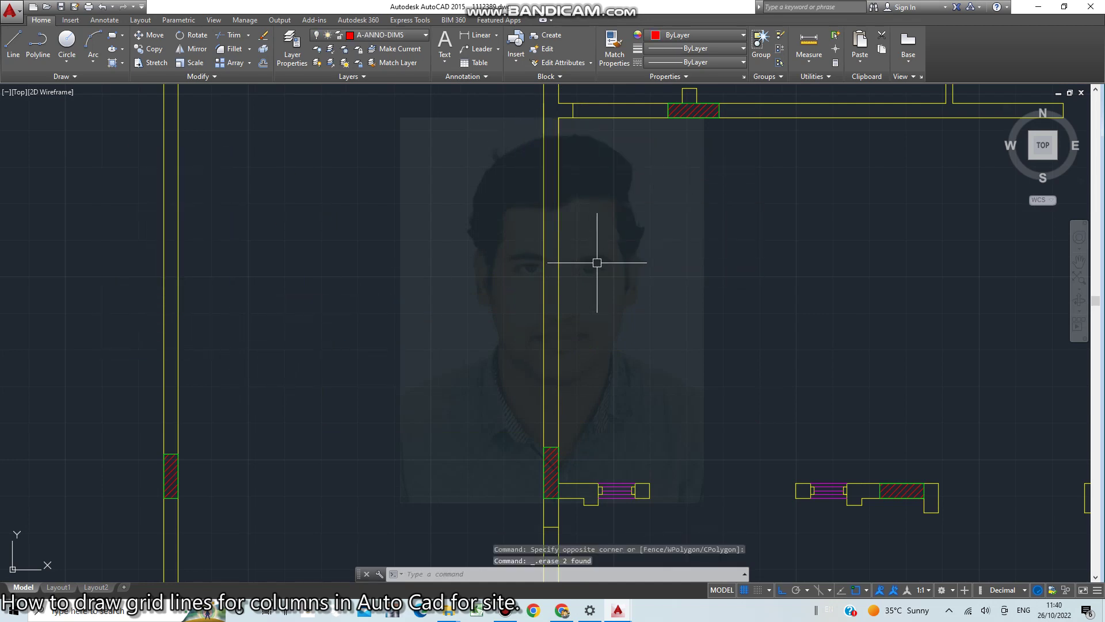
{"action": "left_click", "coordinate": [563, 98]}
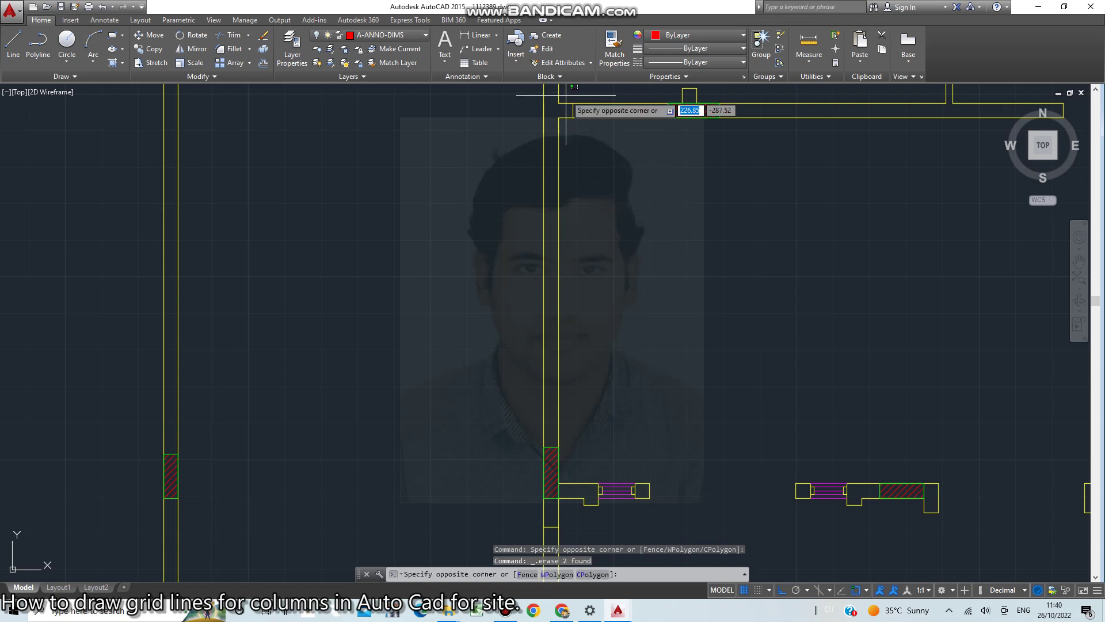
{"action": "left_click", "coordinate": [646, 146]}
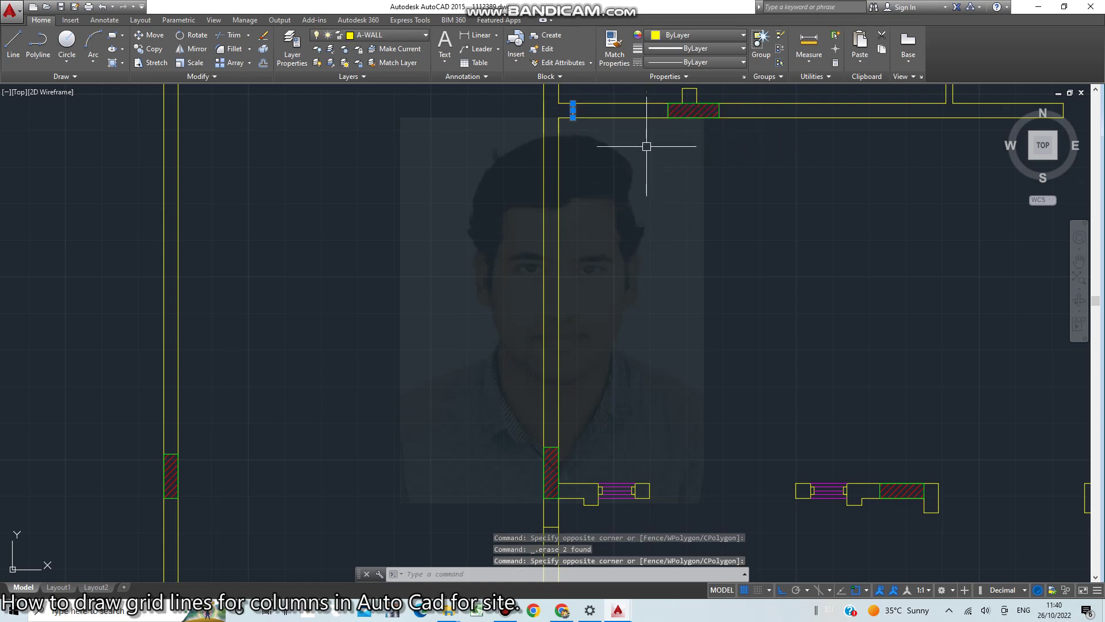
{"action": "key", "text": "Delete"}
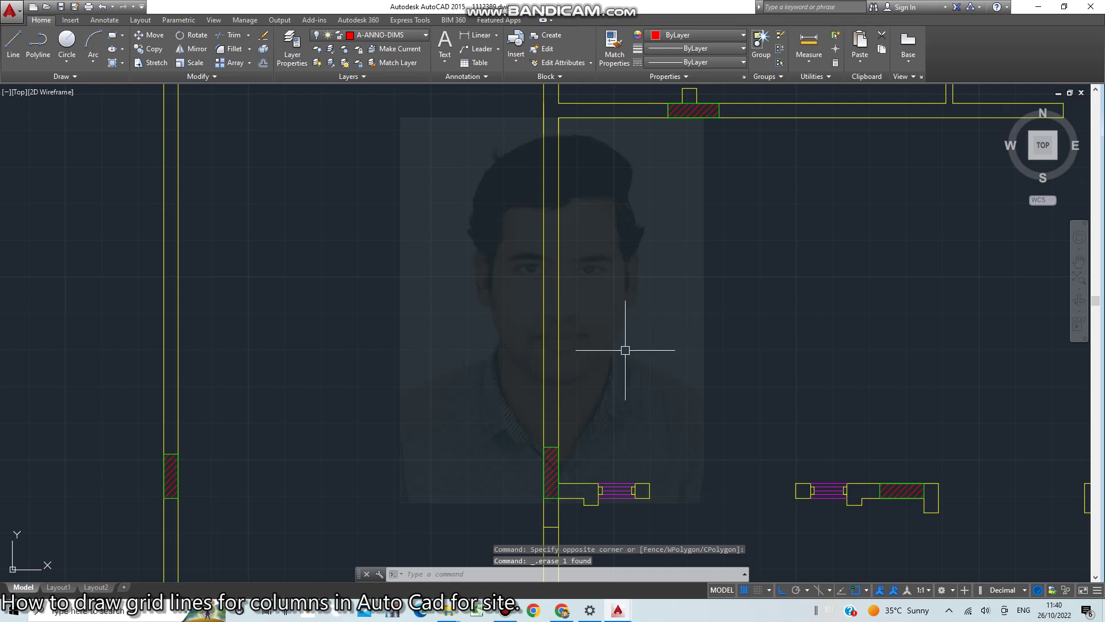
Pan to the lower rooms and erase the stub beside the first window
{"action": "middle_click_drag", "start_coordinate": [621, 343], "coordinate": [547, 90]}
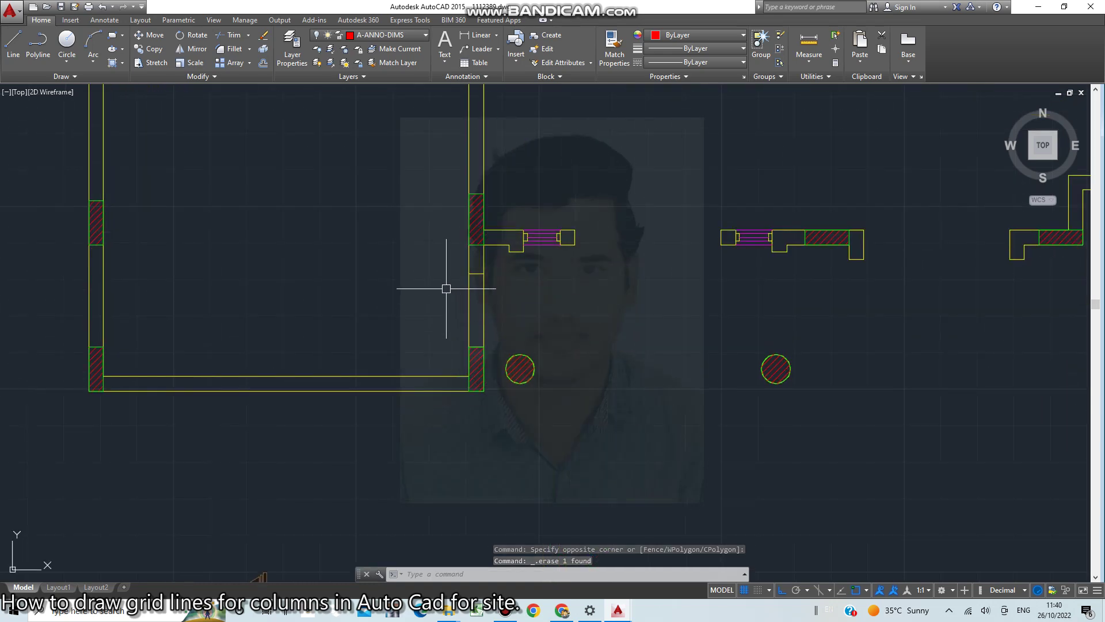
{"action": "left_click", "coordinate": [459, 263]}
{"action": "left_click", "coordinate": [529, 311]}
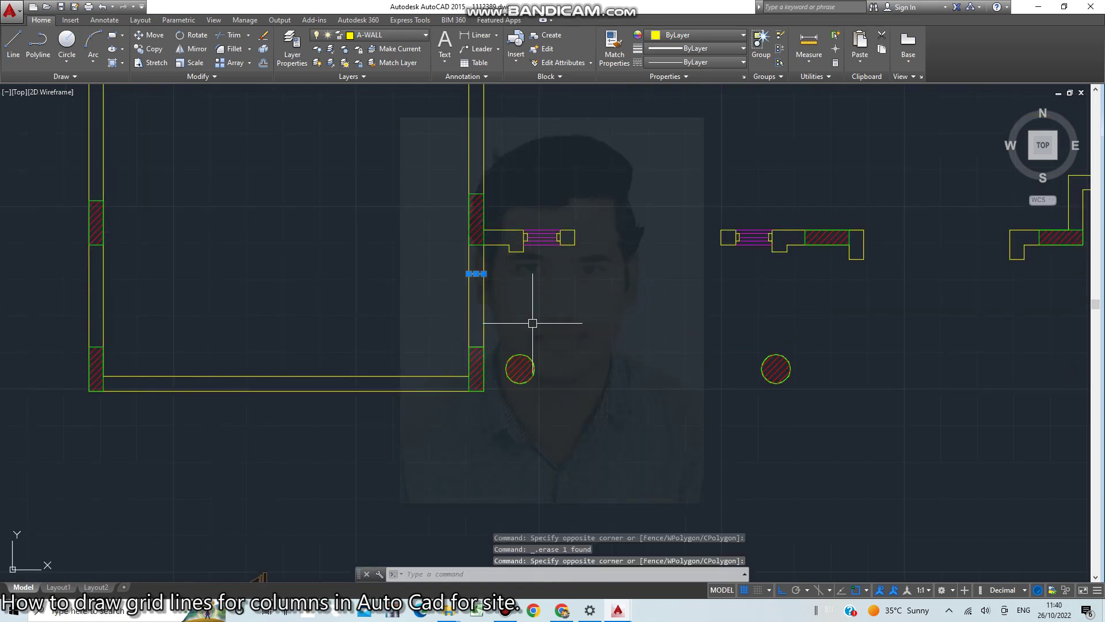
{"action": "key", "text": "Delete"}
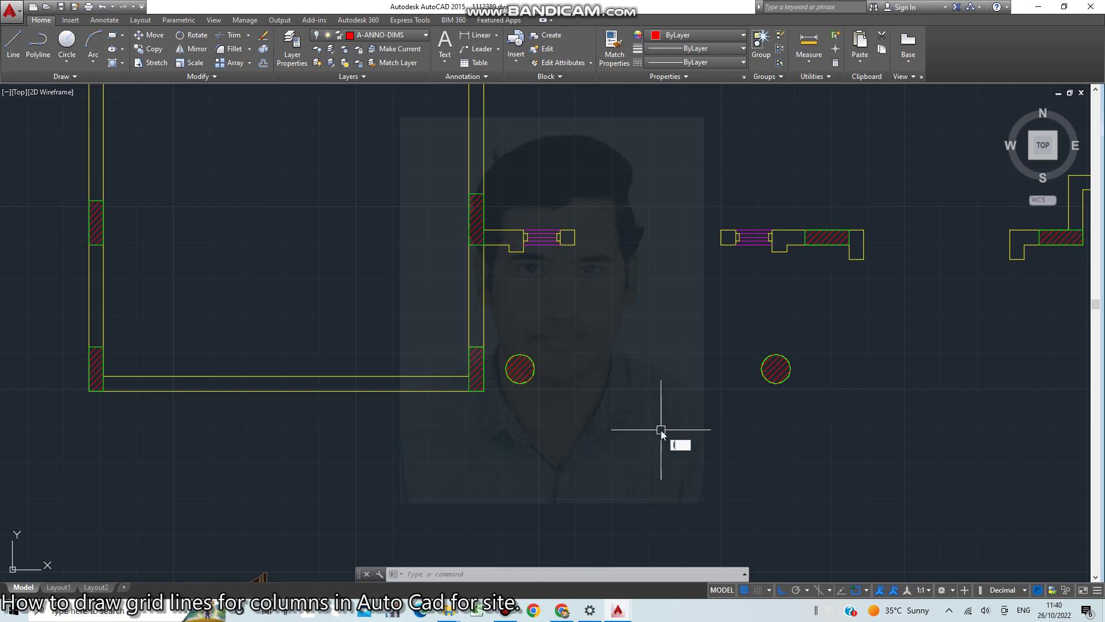
{"action": "type", "text": "L"}
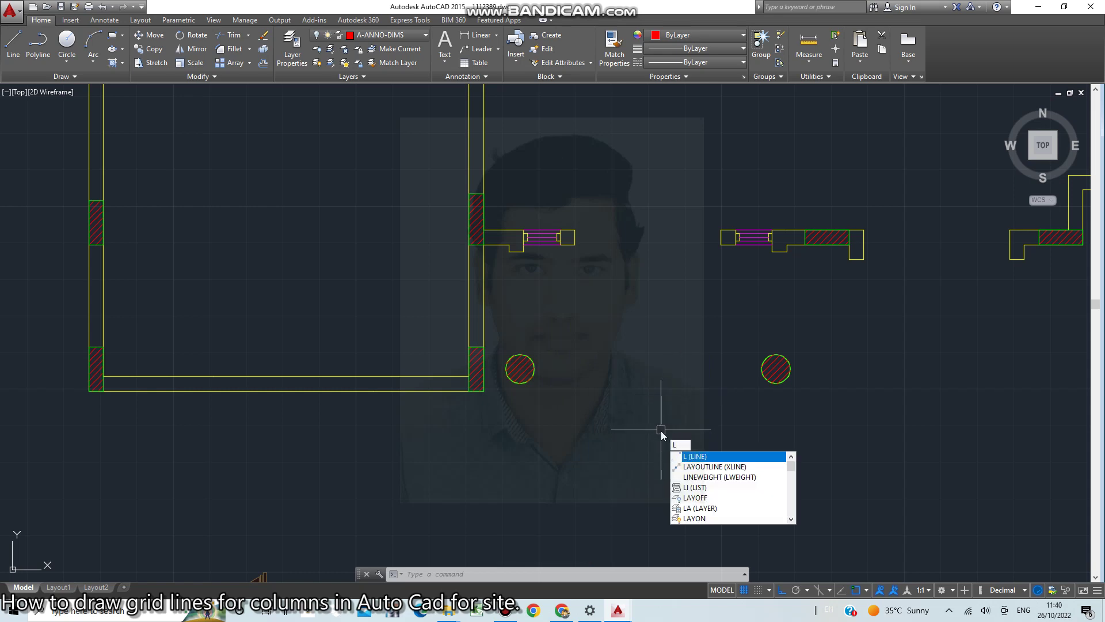
{"action": "key", "text": "Return"}
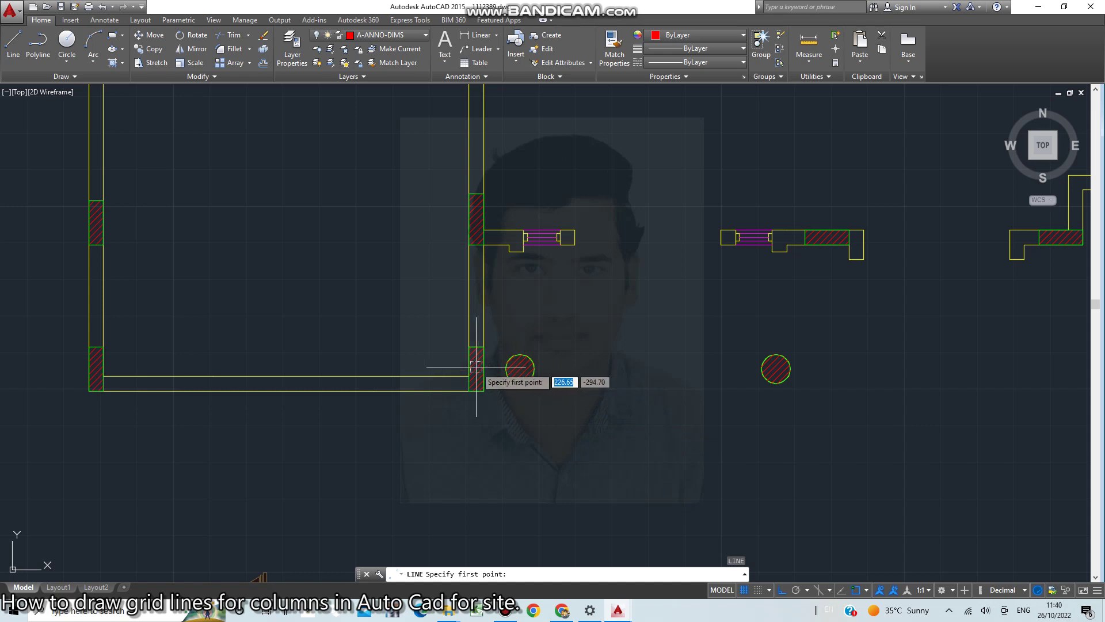
{"action": "left_click", "coordinate": [534, 368]}
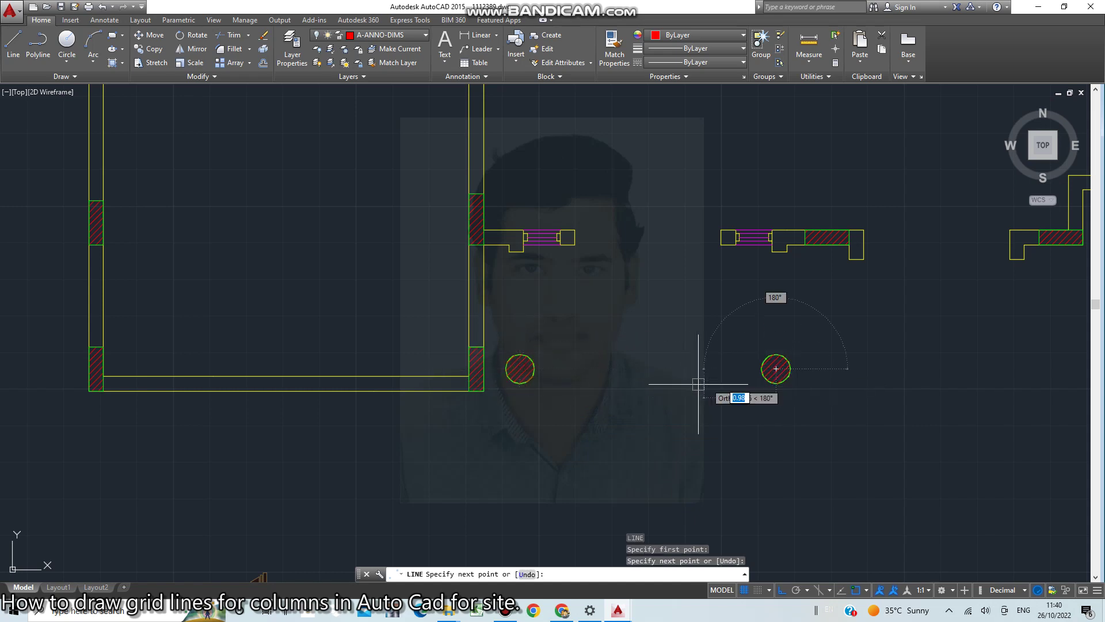
{"action": "key", "text": "Escape"}
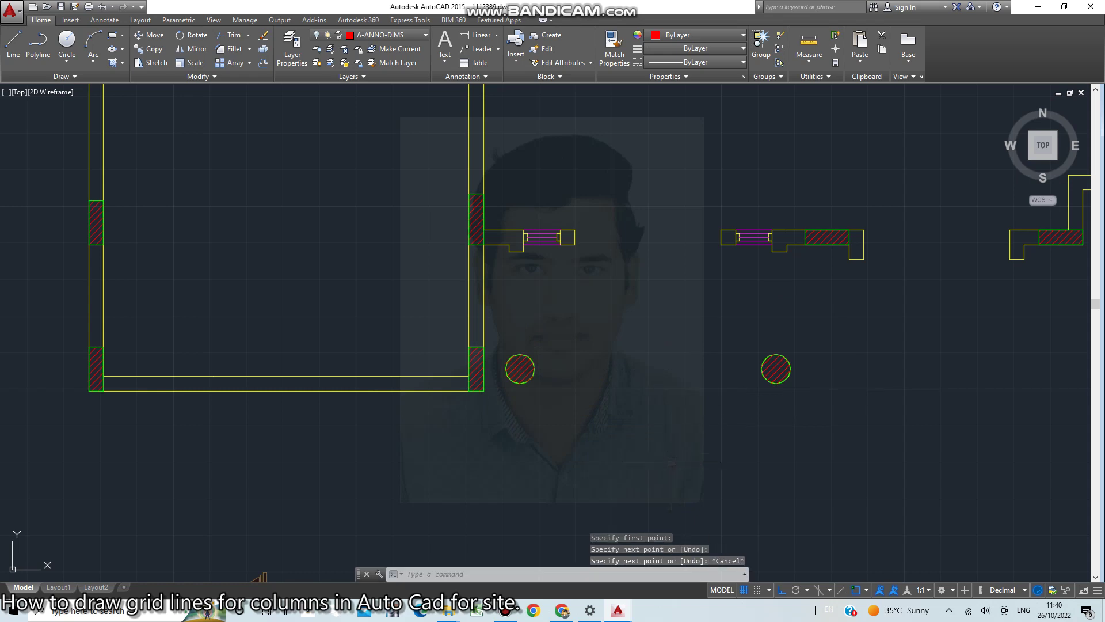
{"action": "key", "text": "ctrl+z"}
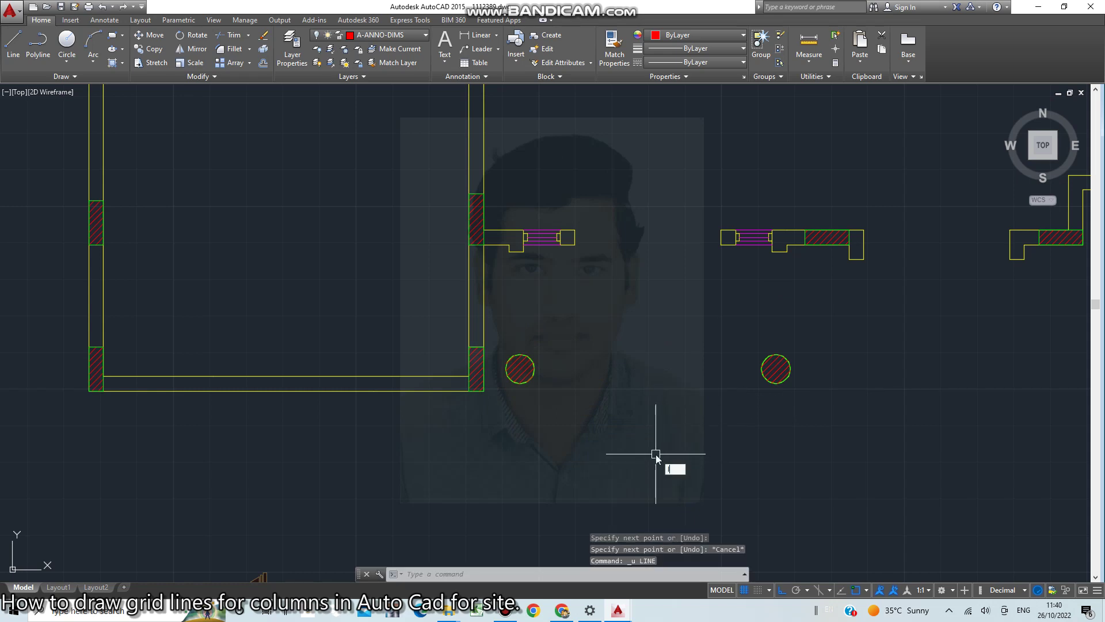
{"action": "type", "text": "l"}
{"action": "key", "text": "Return"}
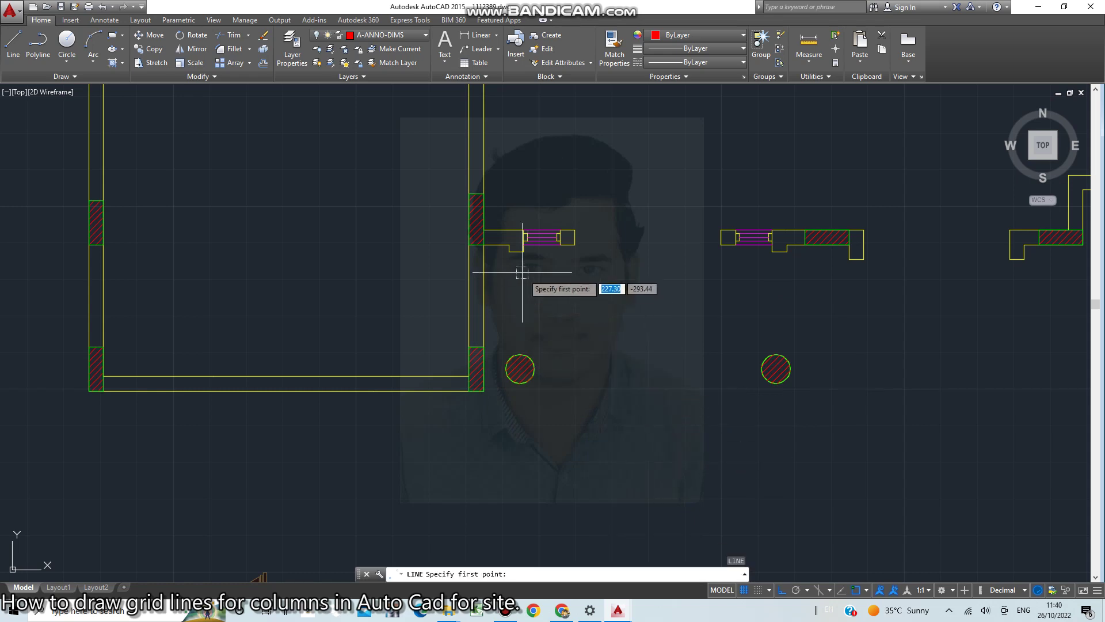
{"action": "key", "text": "Escape"}
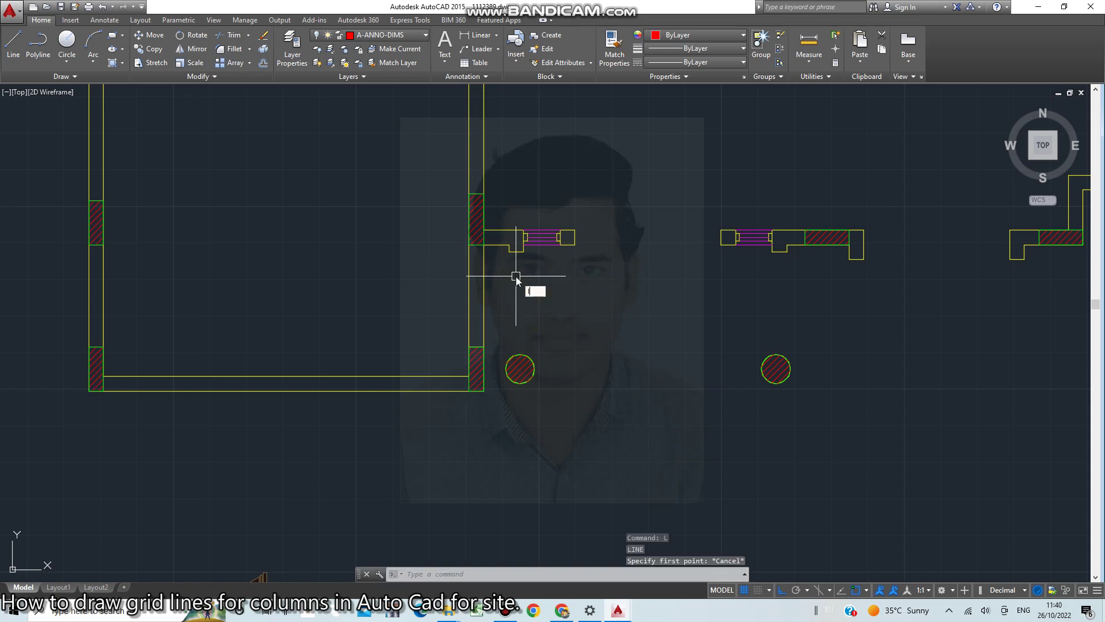
{"action": "type", "text": "l"}
{"action": "key", "text": "Return"}
{"action": "left_click", "coordinate": [523, 252]}
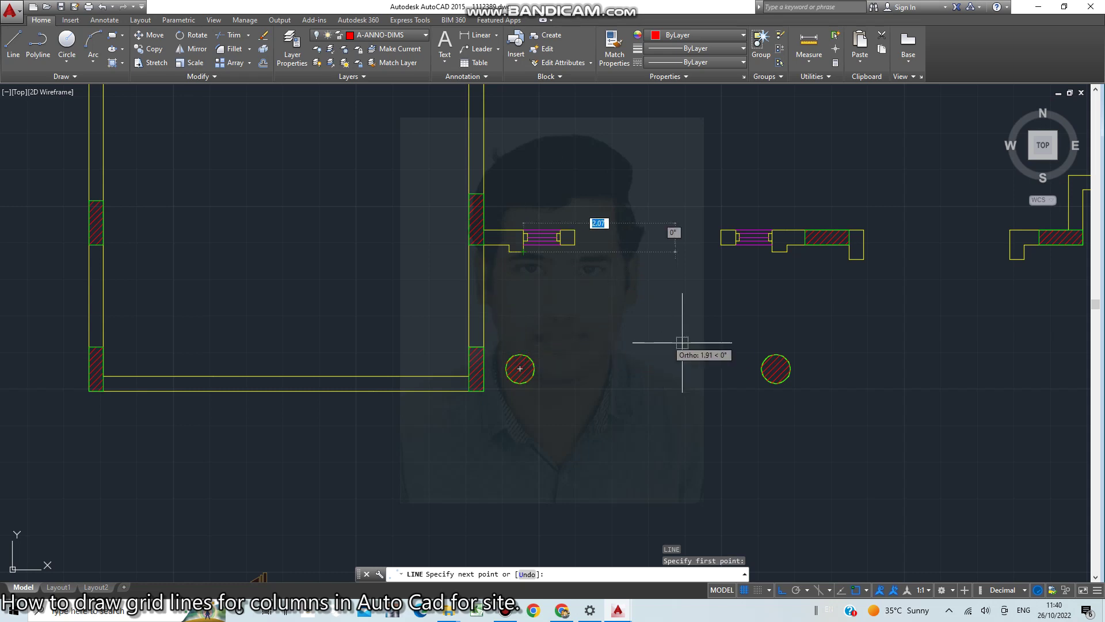
{"action": "key", "text": "Escape"}
{"action": "type", "text": "tr"}
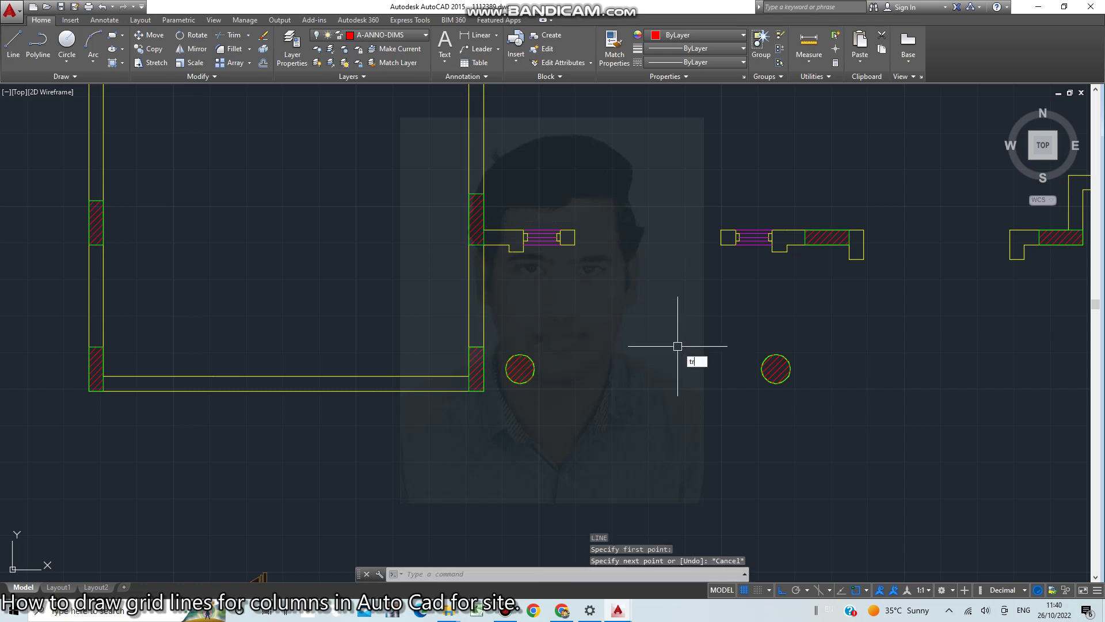
{"action": "key", "text": "Return"}
{"action": "key", "text": "Return"}
{"action": "scroll", "coordinate": [503, 248], "scroll_direction": "up", "scroll_amount": 4}
Trim two overlapping wall lines beside the porch
{"action": "scroll", "coordinate": [503, 240], "scroll_direction": "up", "scroll_amount": 2}
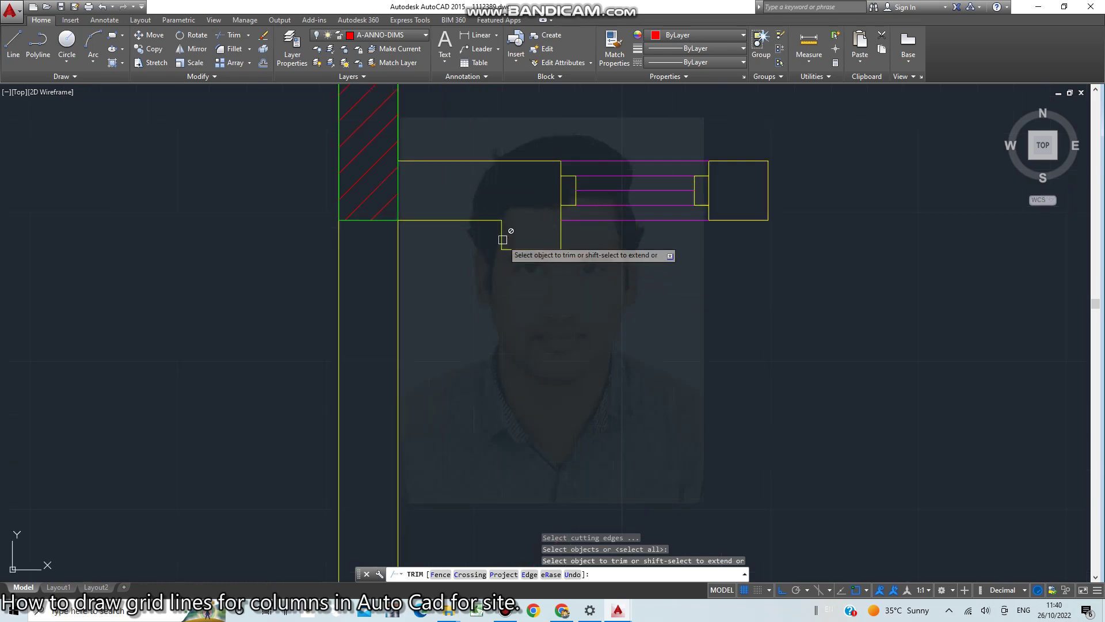
{"action": "left_click", "coordinate": [502, 239], "text": "shift"}
{"action": "left_click", "coordinate": [502, 239]}
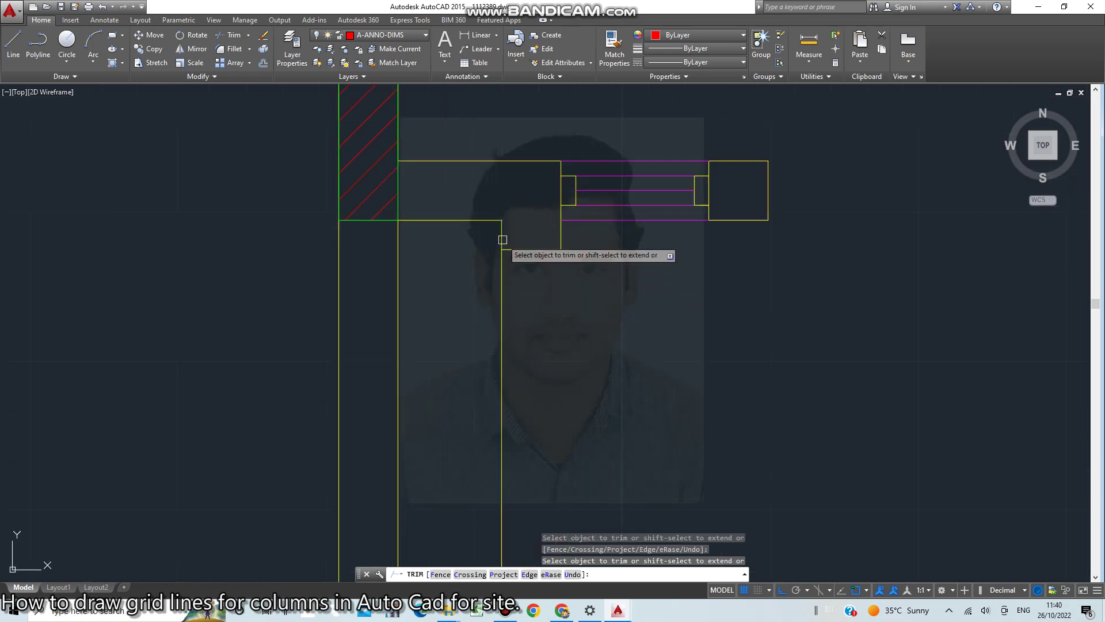
{"action": "scroll", "coordinate": [653, 326], "scroll_direction": "down", "scroll_amount": 6}
{"action": "scroll", "coordinate": [653, 326], "scroll_direction": "down", "scroll_amount": 2}
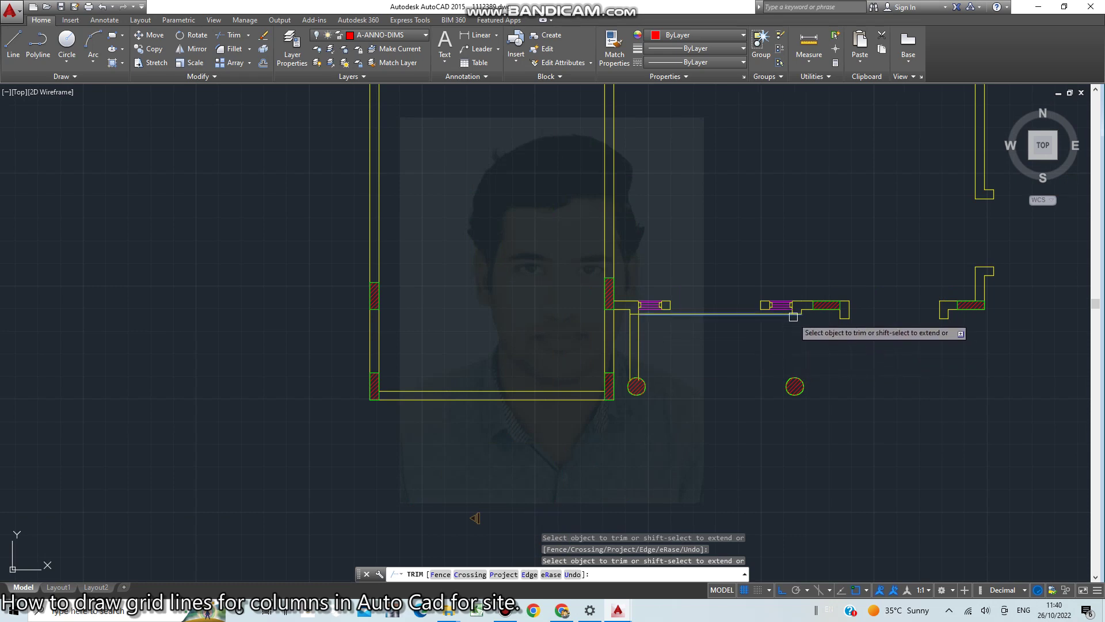
{"action": "scroll", "coordinate": [797, 314], "scroll_direction": "up", "scroll_amount": 4}
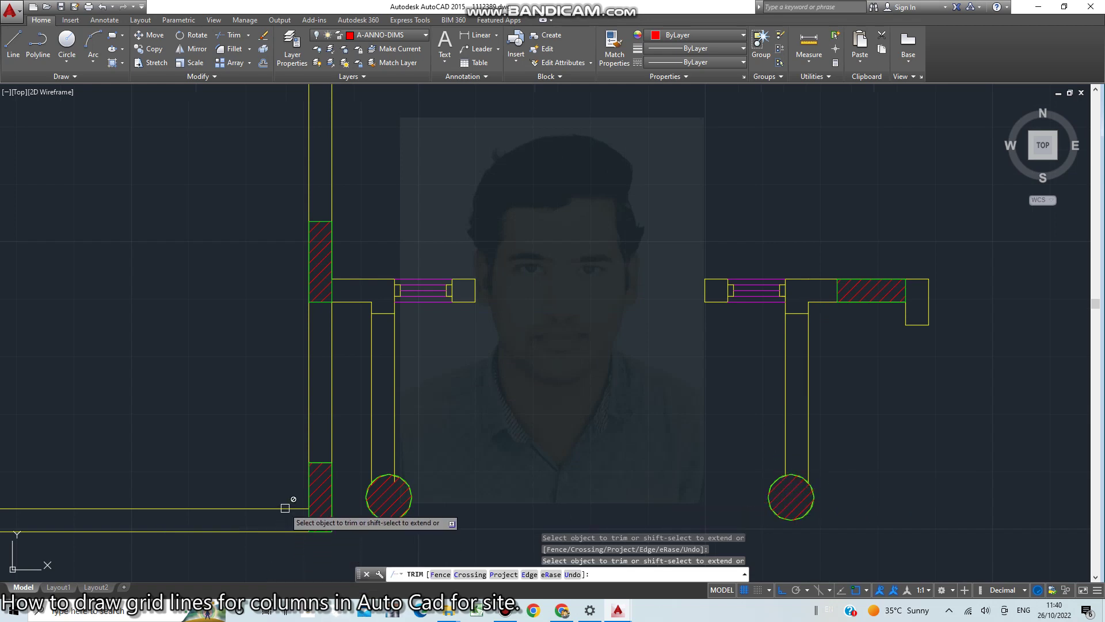
{"action": "key", "text": "Escape"}
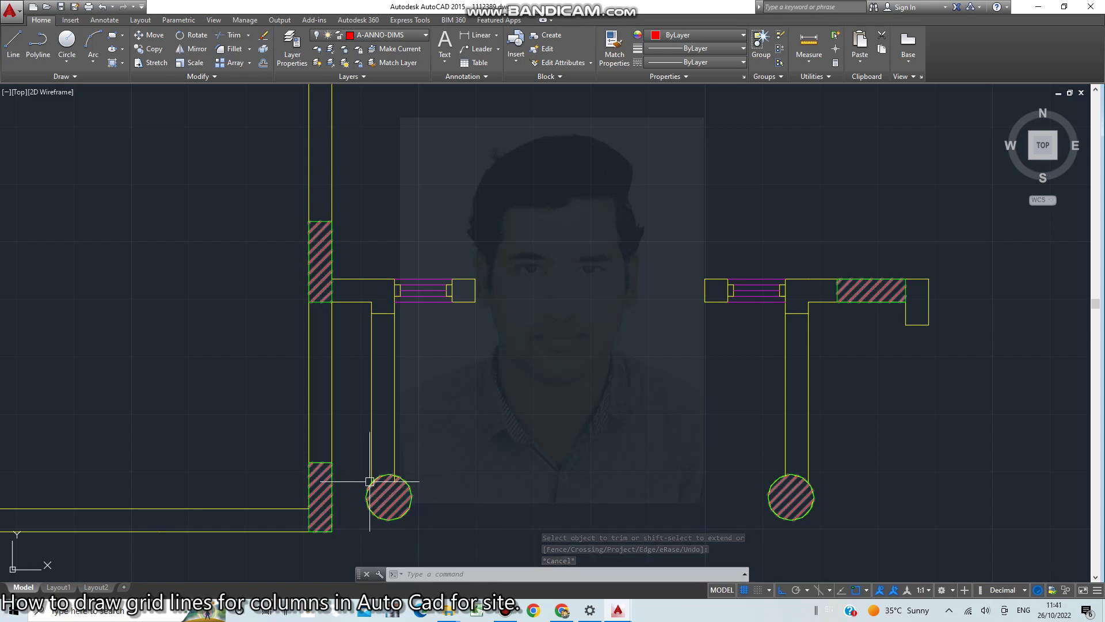
Trim the overlapping wall lines back to the left and right round columns
{"action": "type", "text": "tr"}
{"action": "key", "text": "Return"}
{"action": "key", "text": "Return"}
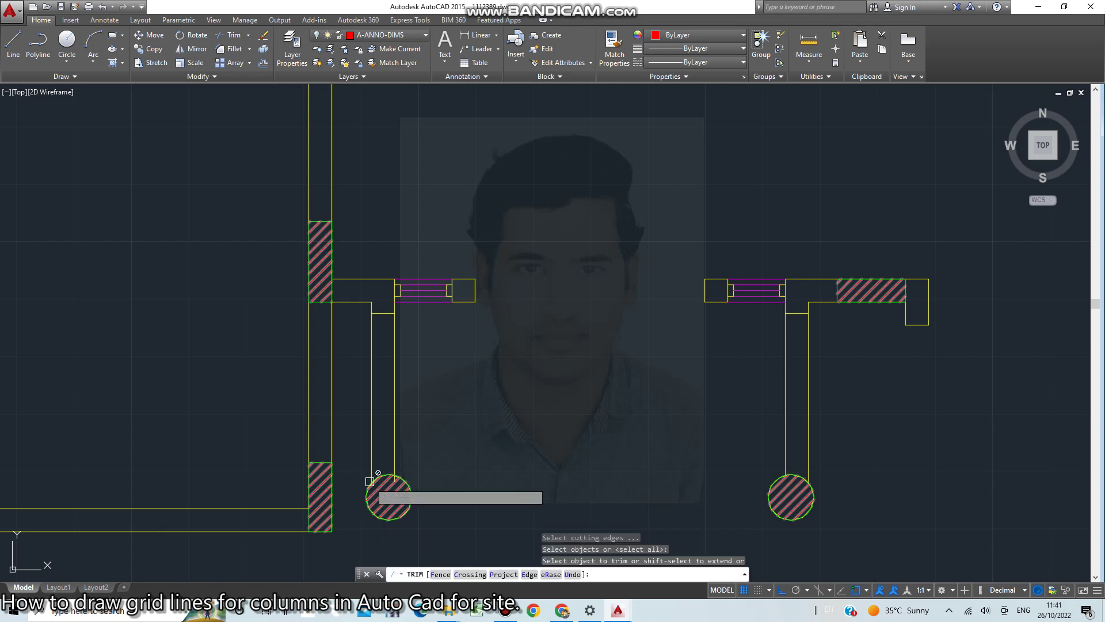
{"action": "left_click", "coordinate": [369, 475]}
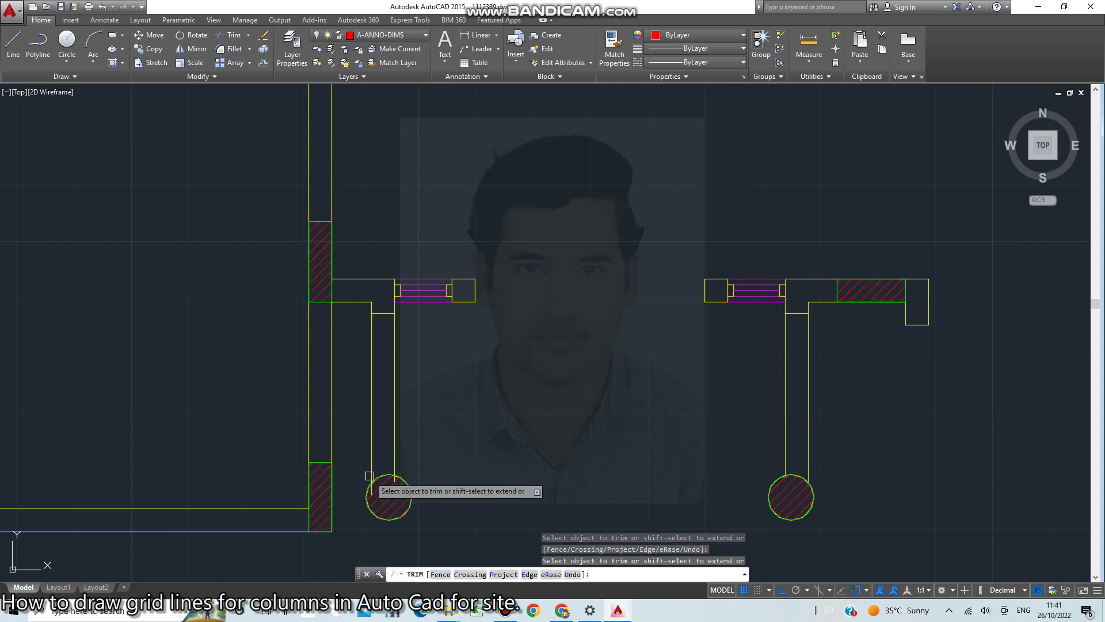
{"action": "left_click", "coordinate": [370, 475]}
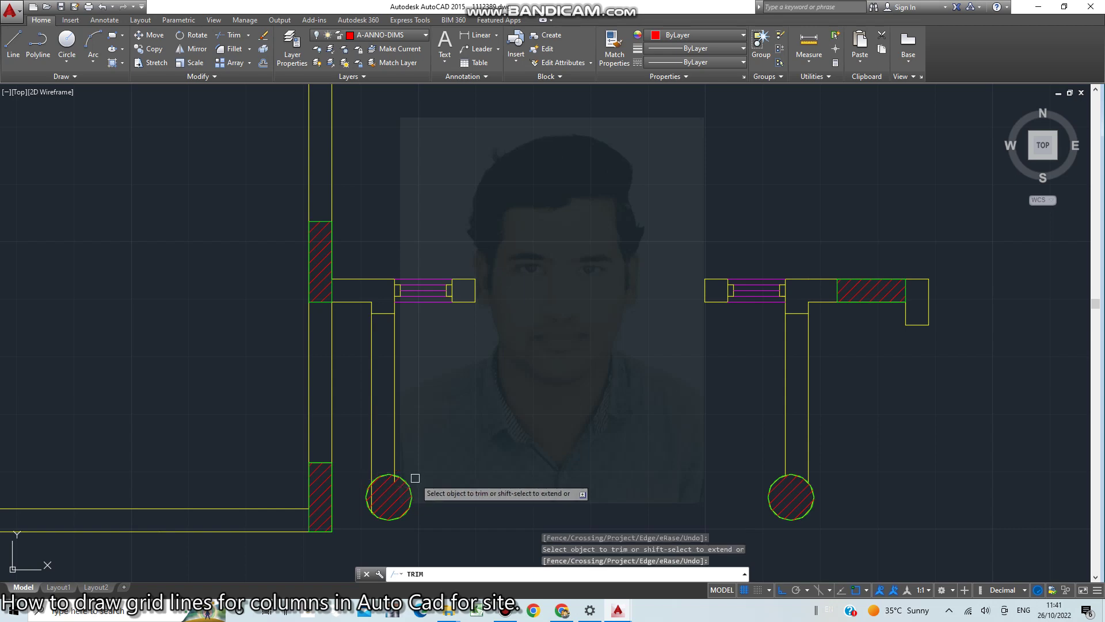
{"action": "left_click", "coordinate": [810, 462]}
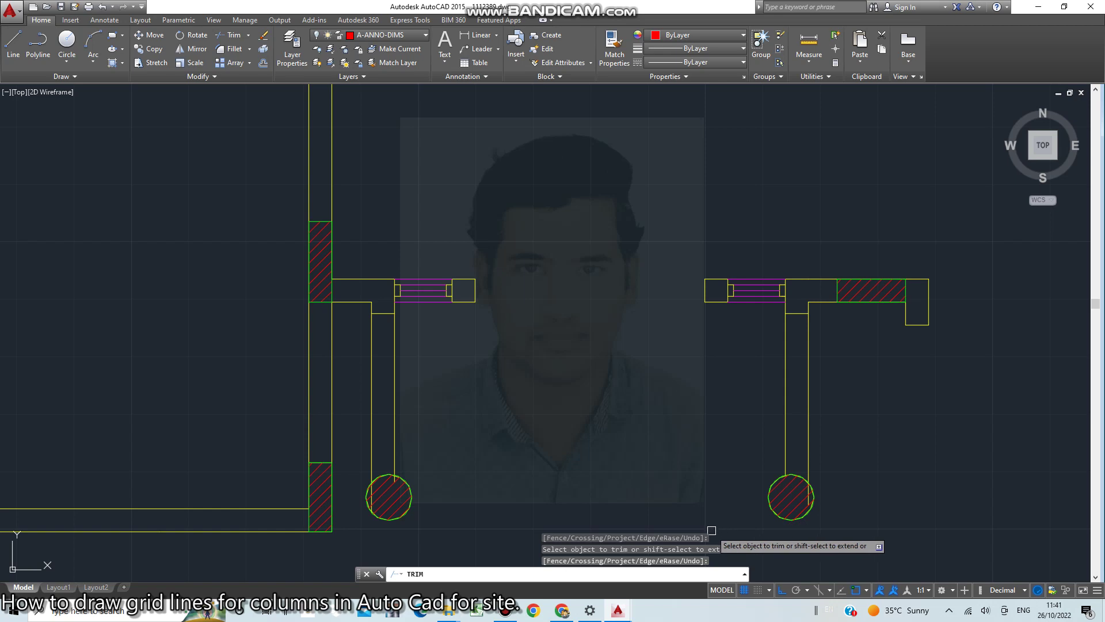
{"action": "key", "text": "Escape"}
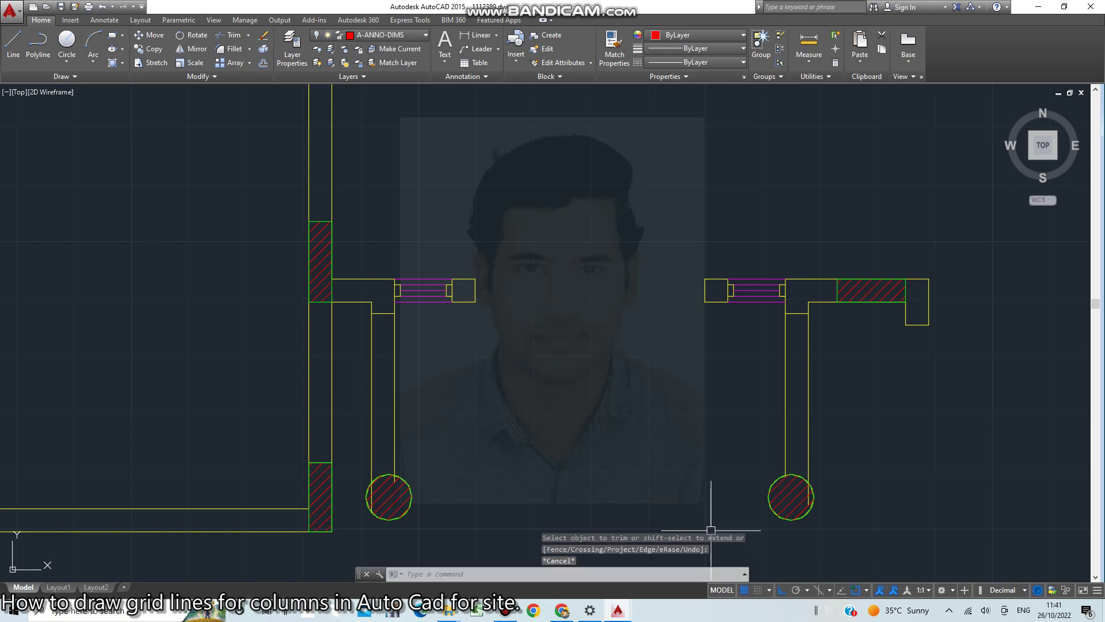
{"action": "key", "text": "Return"}
{"action": "scroll", "coordinate": [374, 524], "scroll_direction": "up", "scroll_amount": 8}
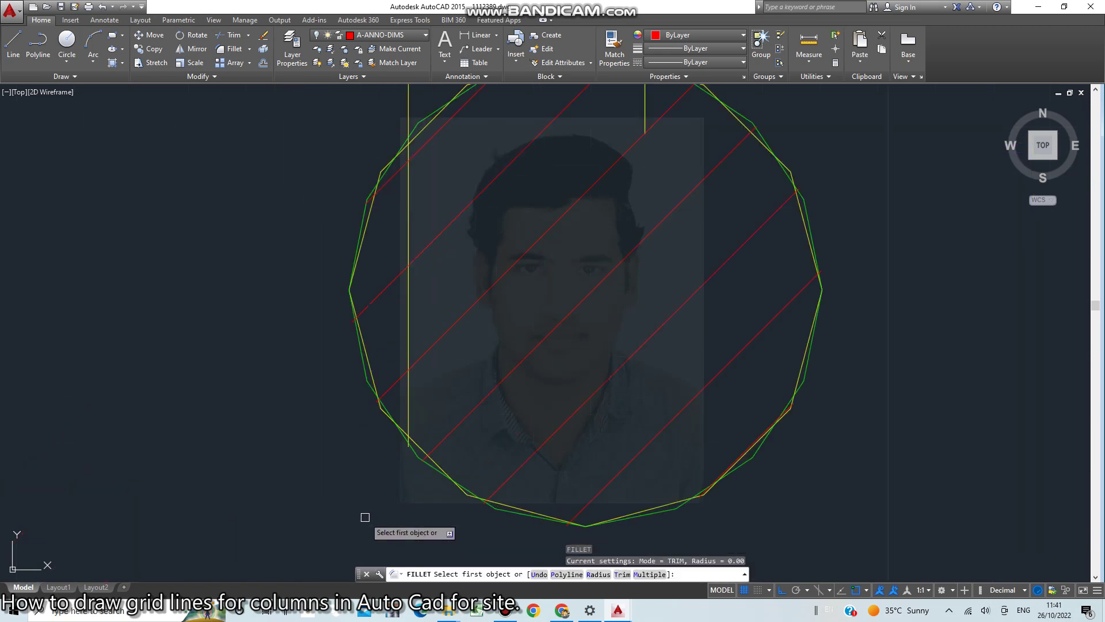
{"action": "left_click", "coordinate": [408, 427]}
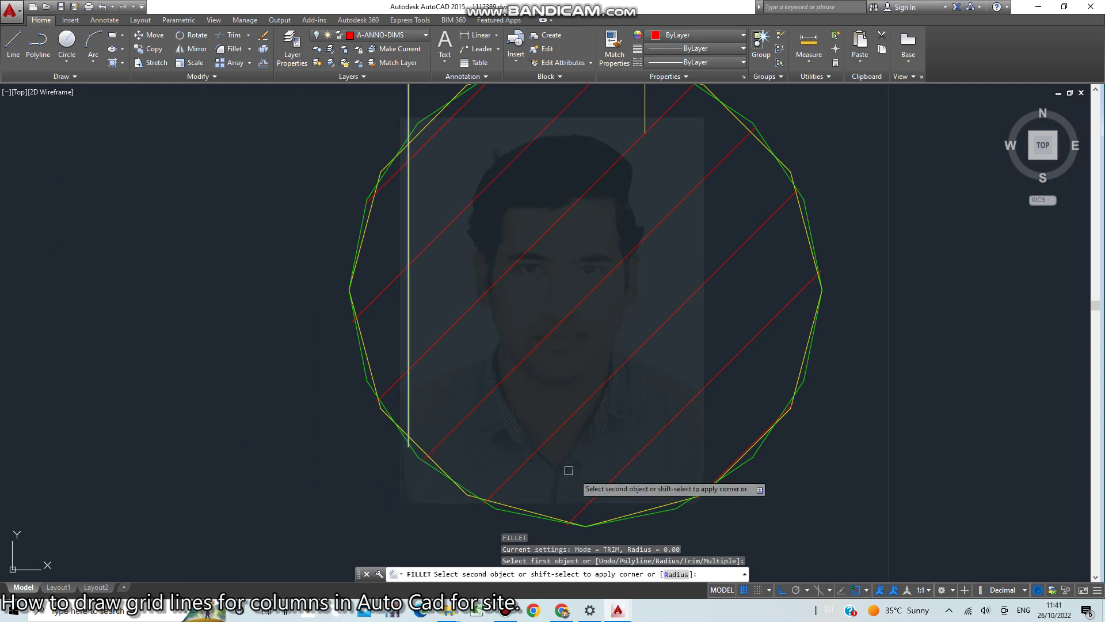
{"action": "scroll", "coordinate": [627, 472], "scroll_direction": "down", "scroll_amount": 10}
{"action": "scroll", "coordinate": [883, 462], "scroll_direction": "up", "scroll_amount": 6}
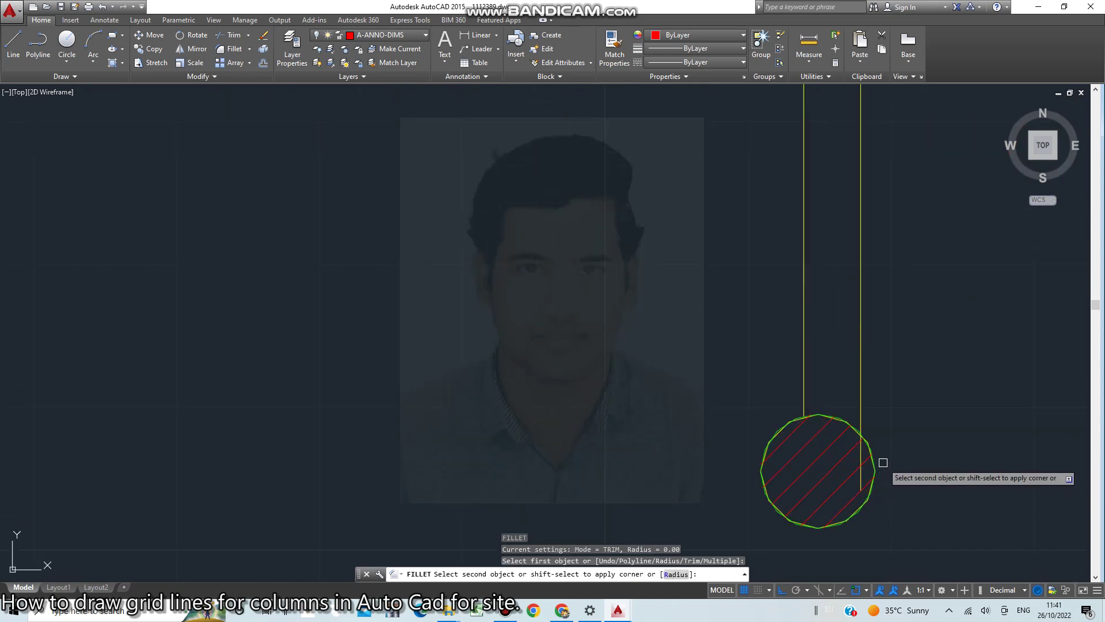
{"action": "key", "text": "Escape"}
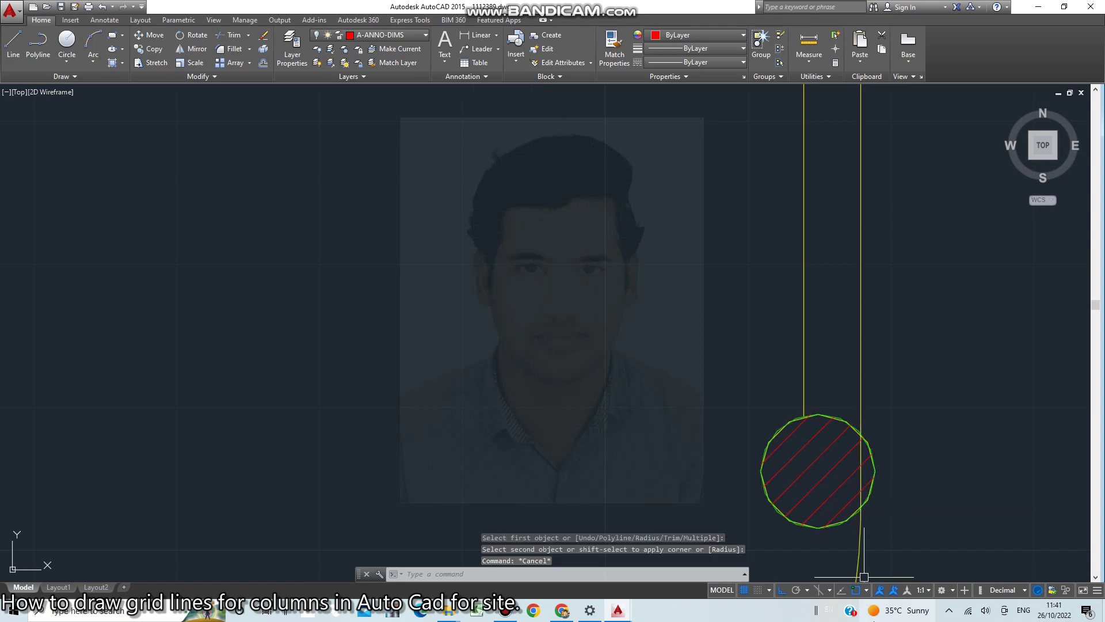
{"action": "key", "text": "ctrl+z"}
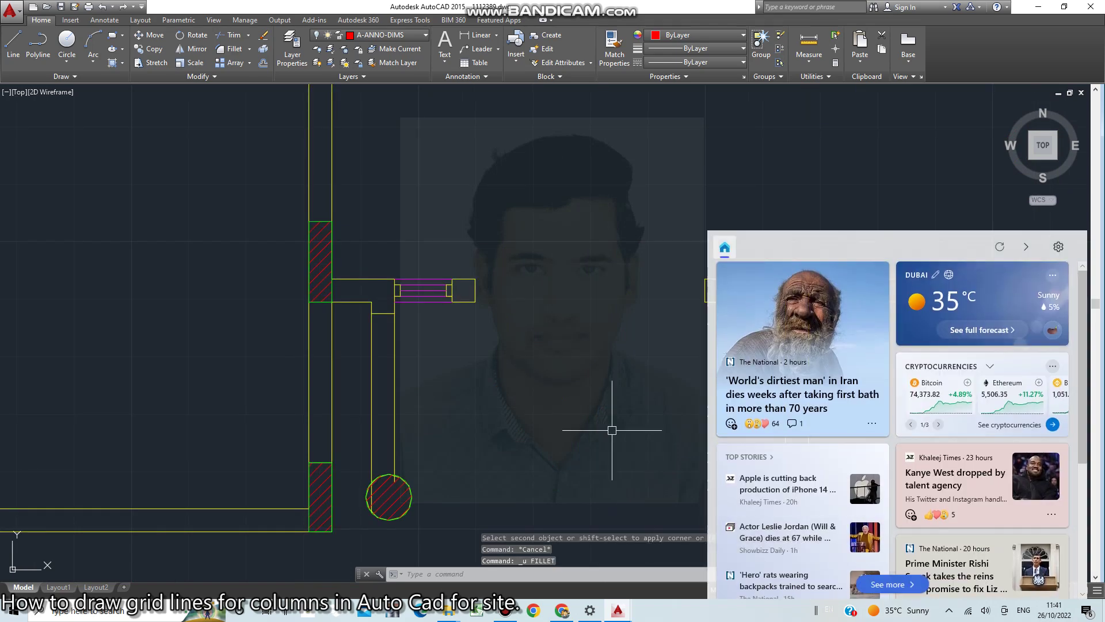
{"action": "key", "text": "Escape"}
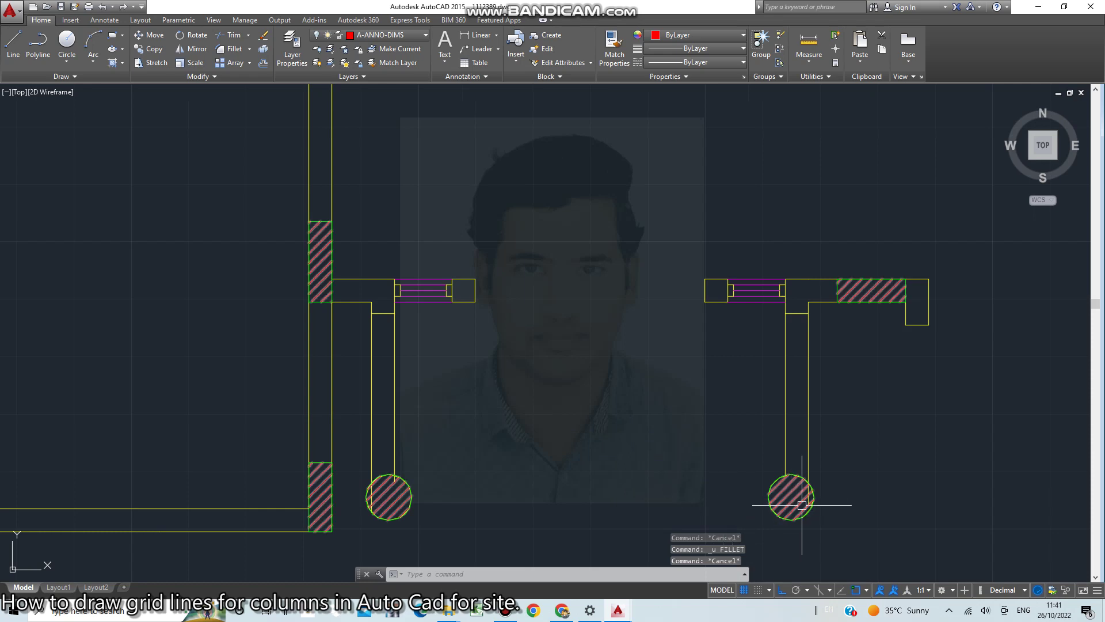
{"action": "left_click", "coordinate": [505, 610]}
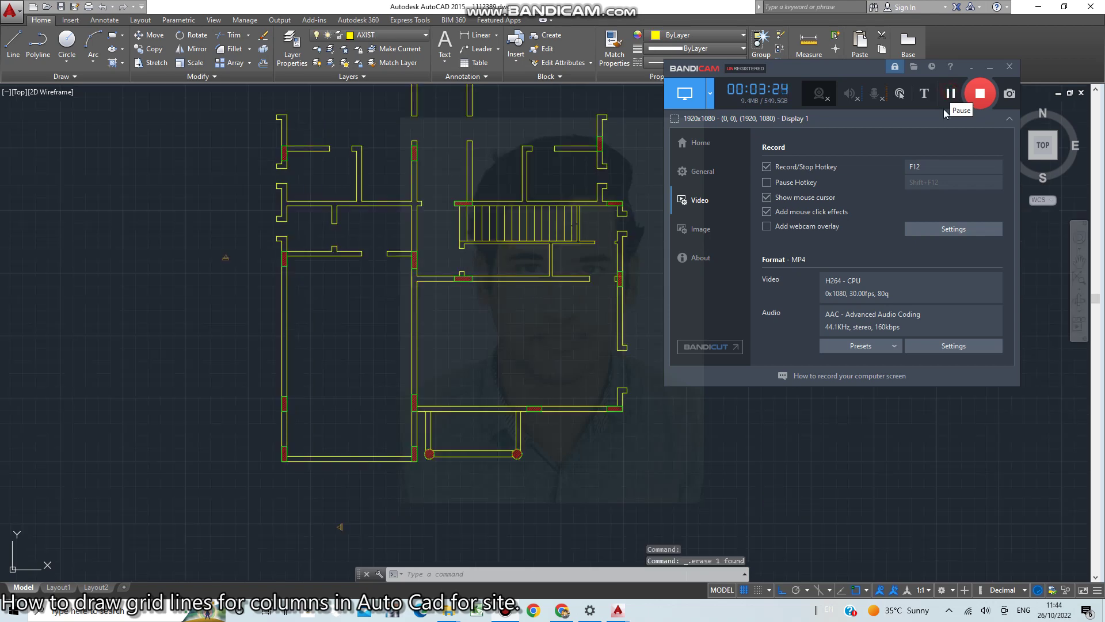
Trim the stray wall lines and stubs in the lower-right room near its opening
{"action": "left_click", "coordinate": [826, 434]}
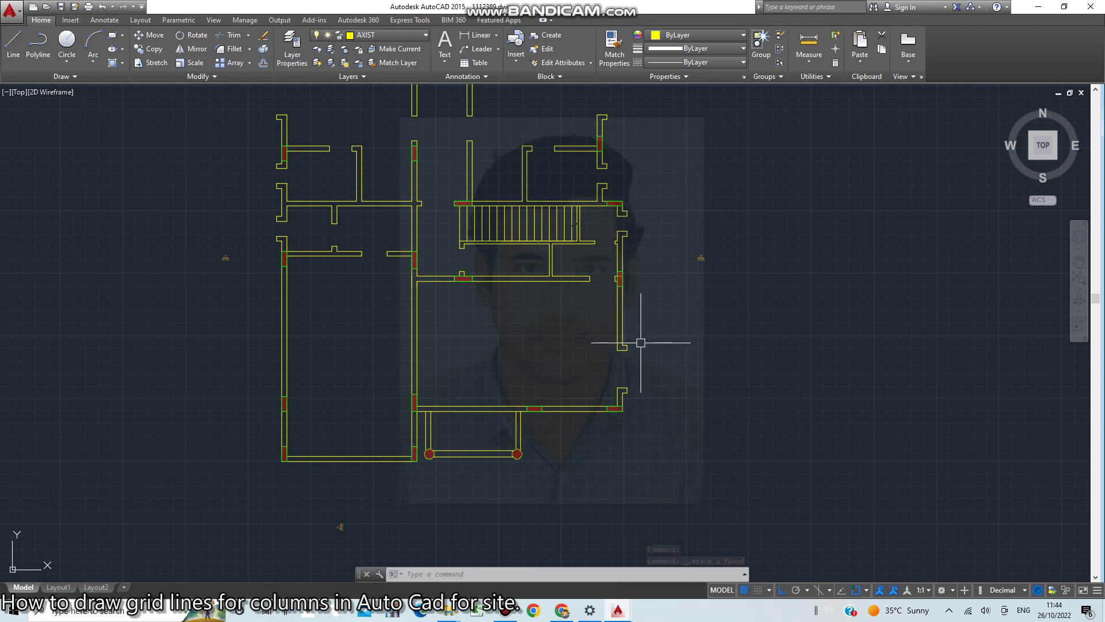
{"action": "scroll", "coordinate": [640, 342], "scroll_direction": "up", "scroll_amount": 4}
{"action": "type", "text": "tr"}
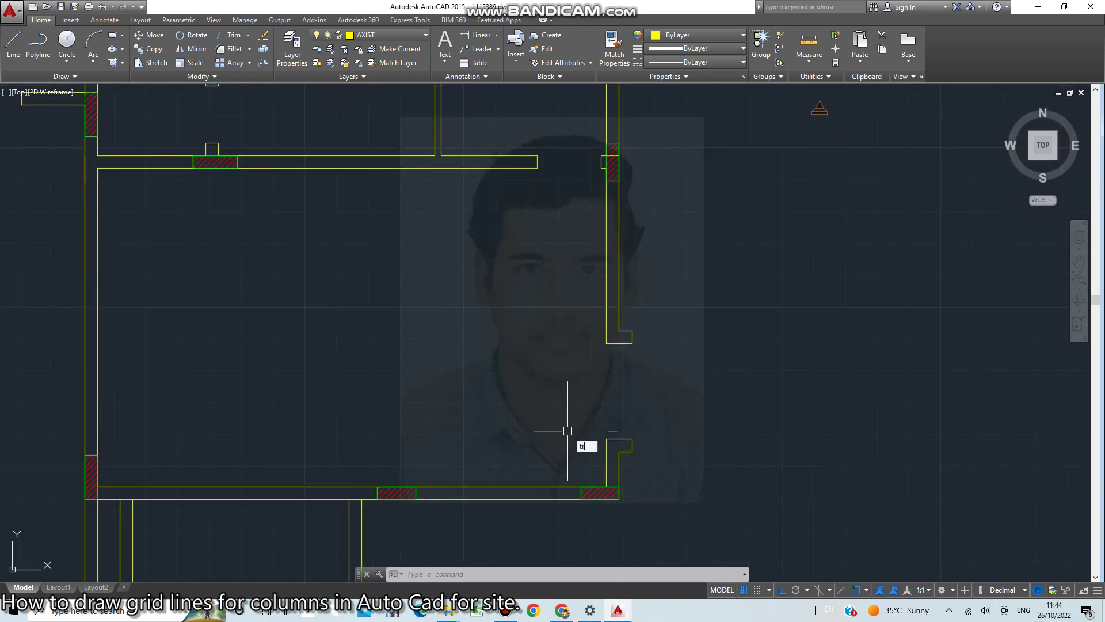
{"action": "key", "text": "Return"}
{"action": "key", "text": "Return"}
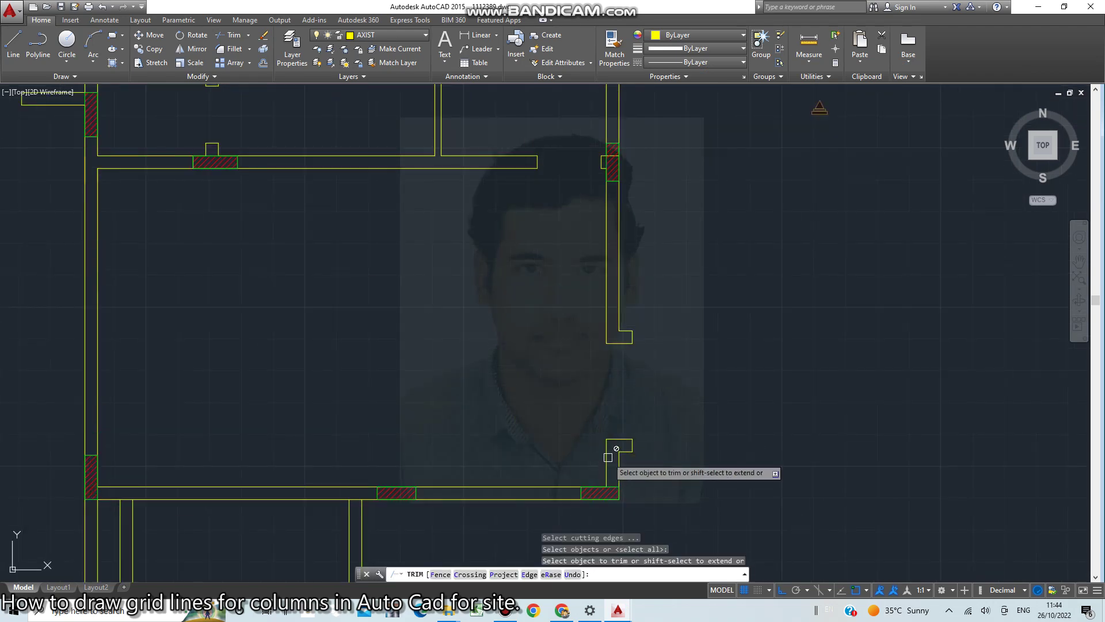
{"action": "left_click", "coordinate": [607, 457]}
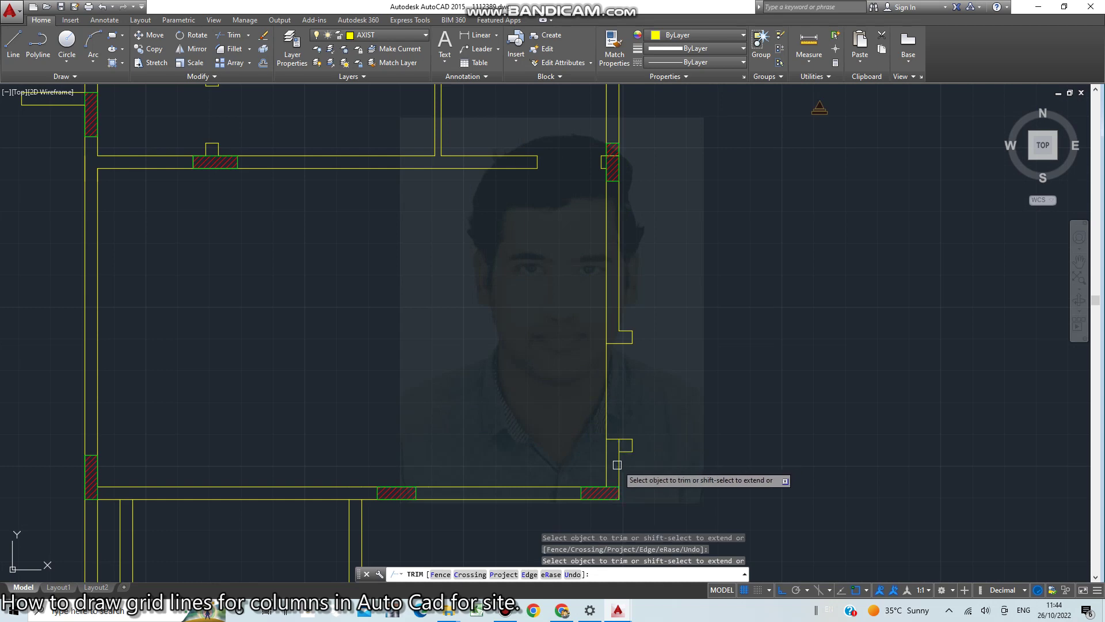
{"action": "left_click", "coordinate": [620, 442], "text": "shift"}
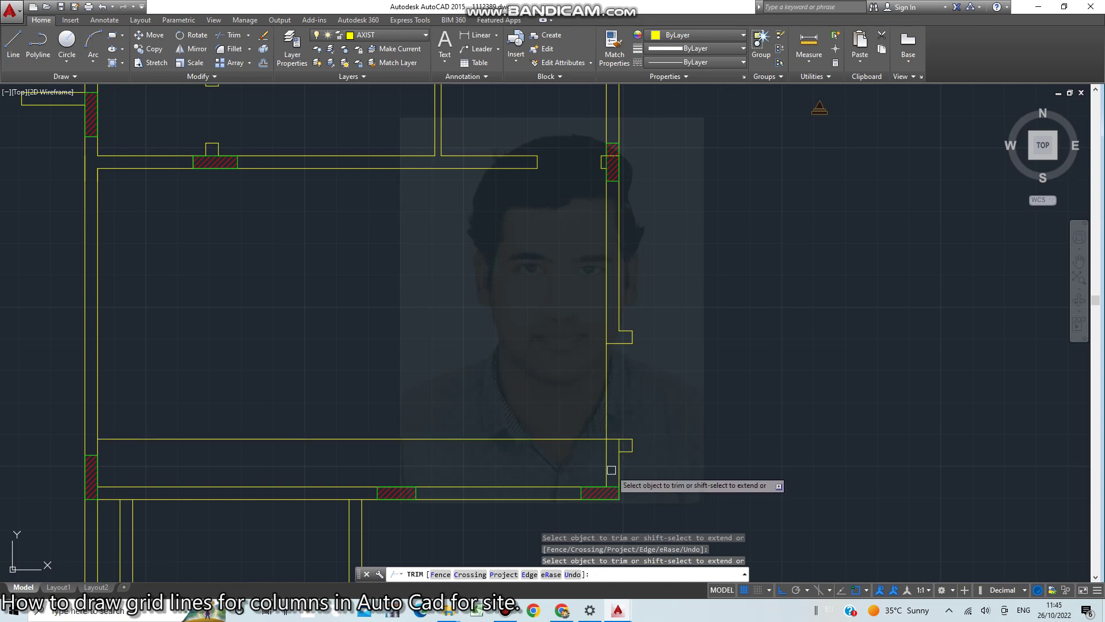
{"action": "left_click", "coordinate": [614, 457]}
{"action": "left_click", "coordinate": [567, 439]}
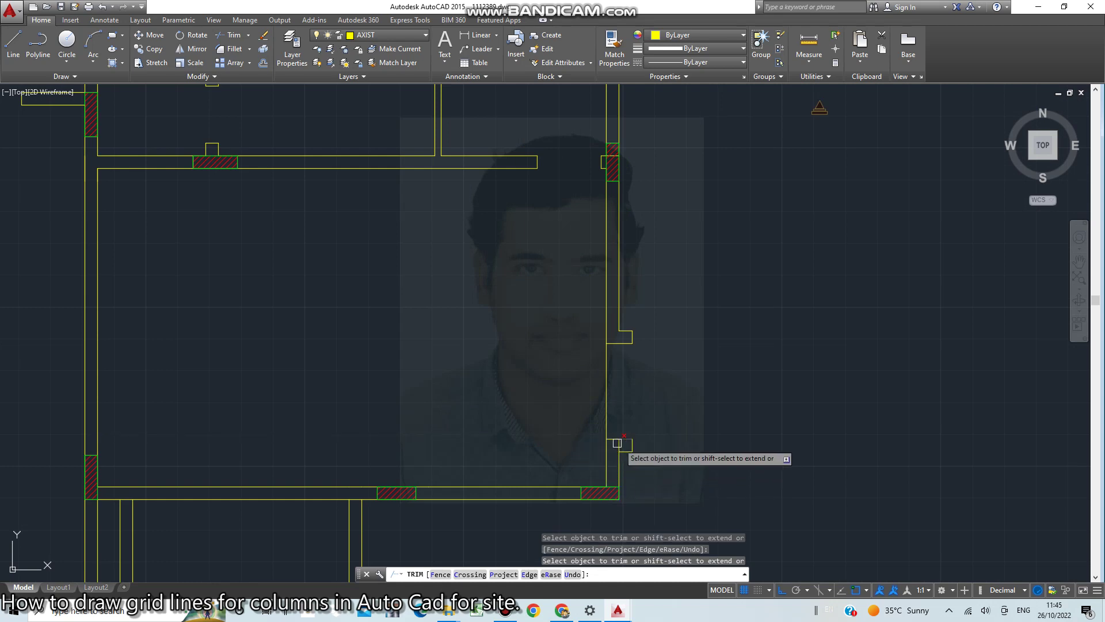
{"action": "left_click", "coordinate": [621, 444], "text": "shift"}
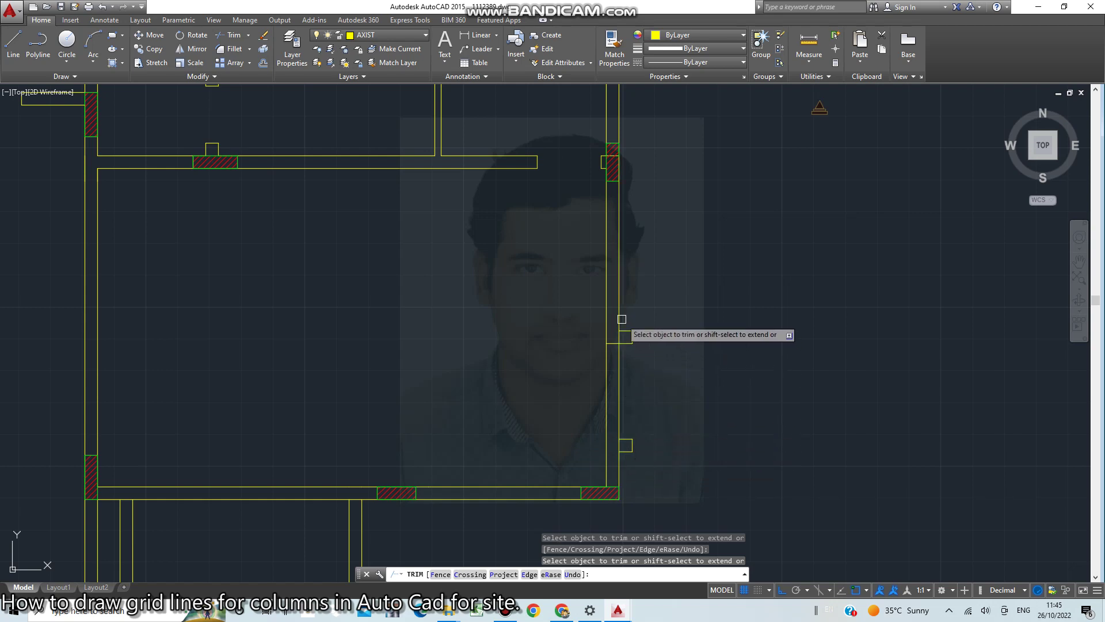
Extend the upper wall lines to the column and trim stray lines in the upper-left rooms
{"action": "left_click", "coordinate": [526, 167], "text": "shift"}
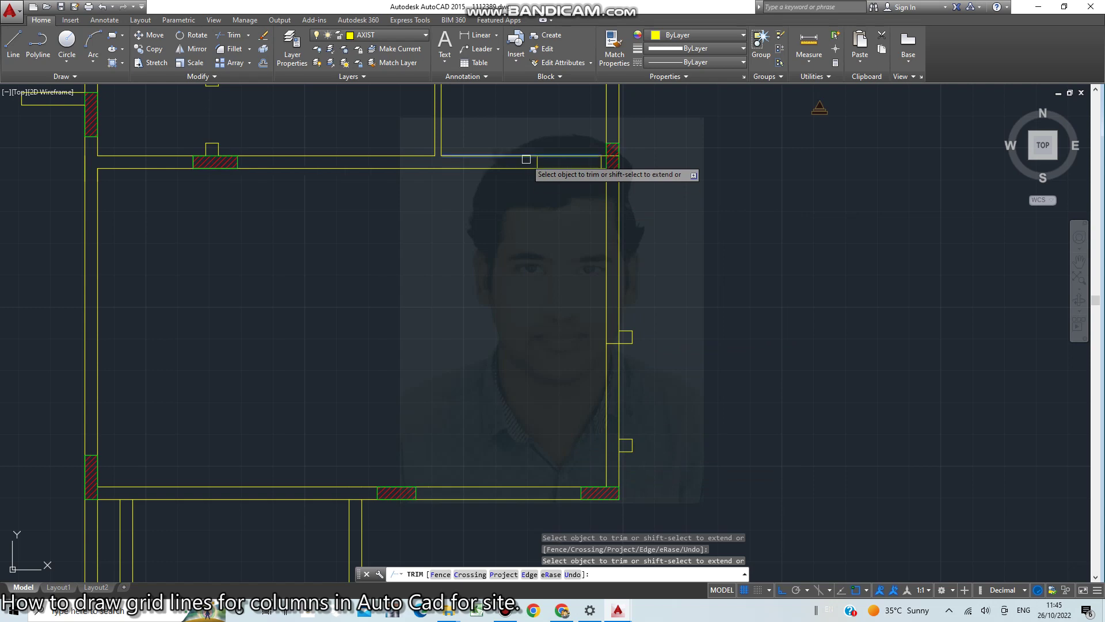
{"action": "scroll", "coordinate": [533, 169], "scroll_direction": "down", "scroll_amount": 4}
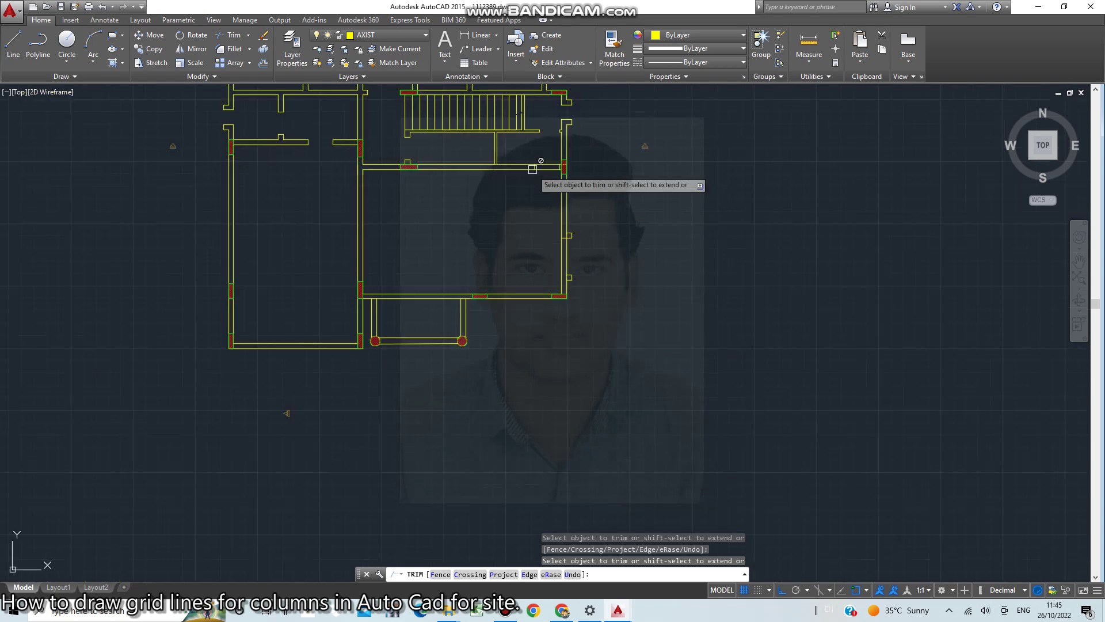
{"action": "middle_click_drag", "start_coordinate": [532, 169], "coordinate": [555, 319]}
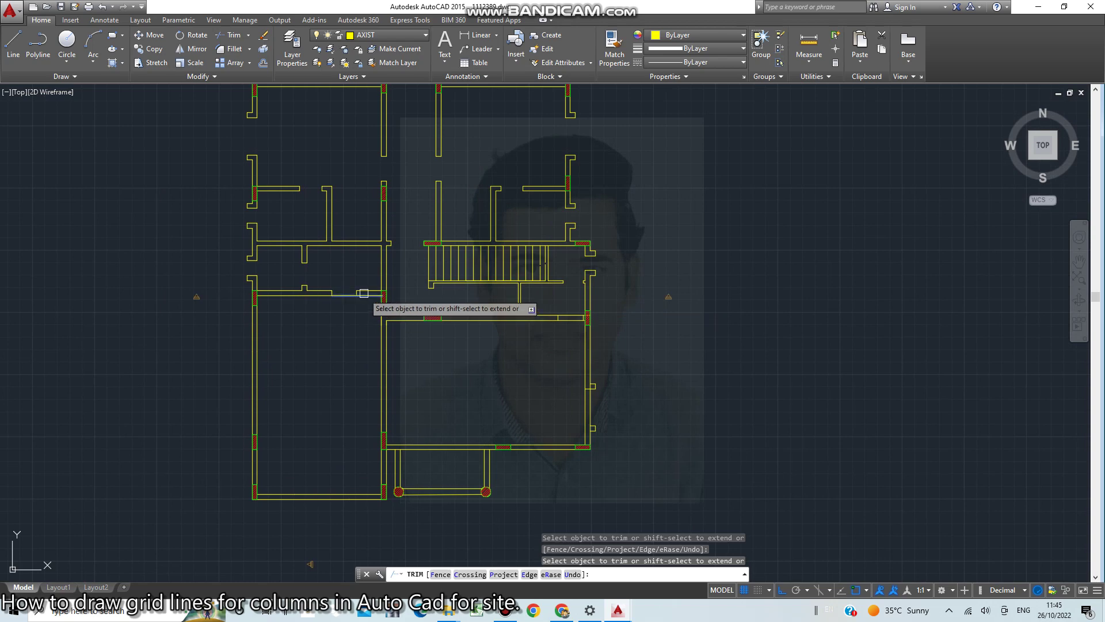
{"action": "left_click", "coordinate": [362, 291]}
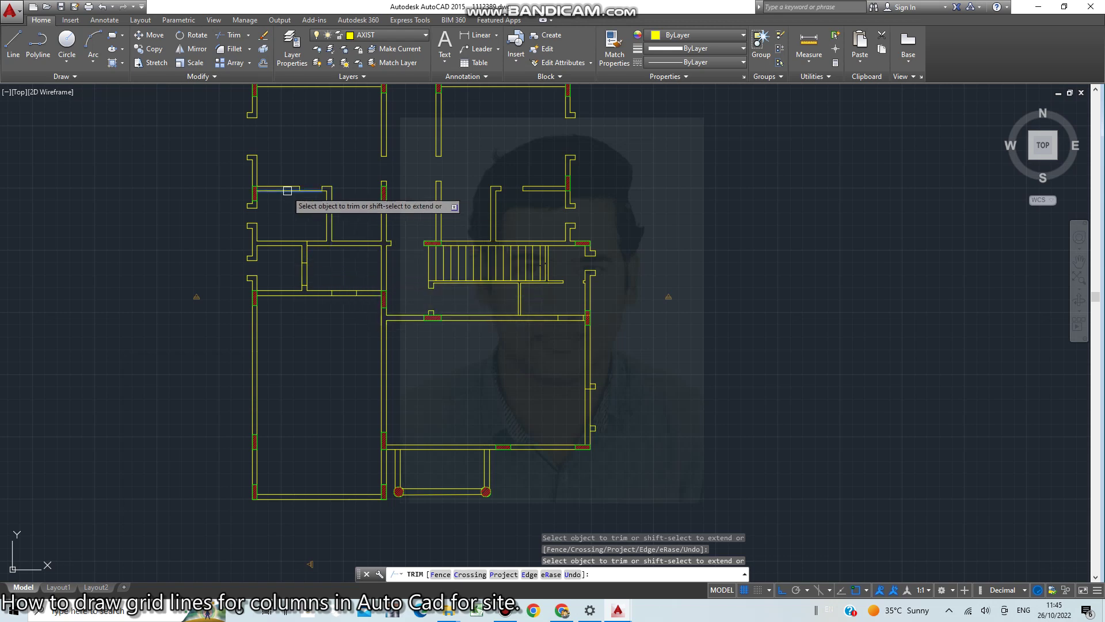
{"action": "left_click", "coordinate": [257, 206]}
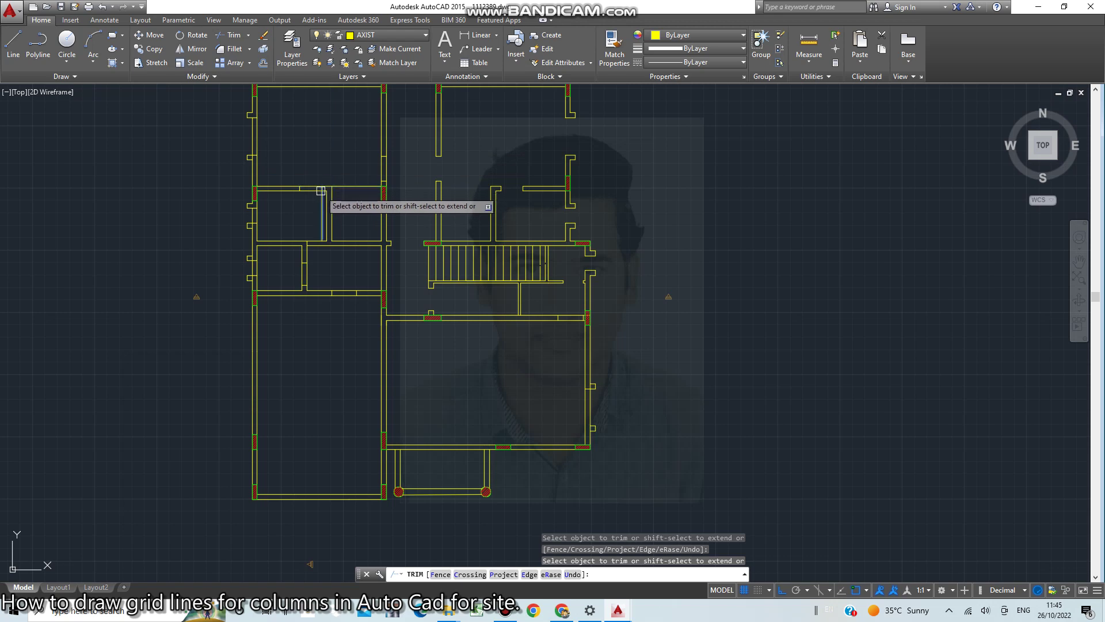
Zoom and pan around the plan to review the simplified wall layout
{"action": "scroll", "coordinate": [321, 190], "scroll_direction": "up", "scroll_amount": 5}
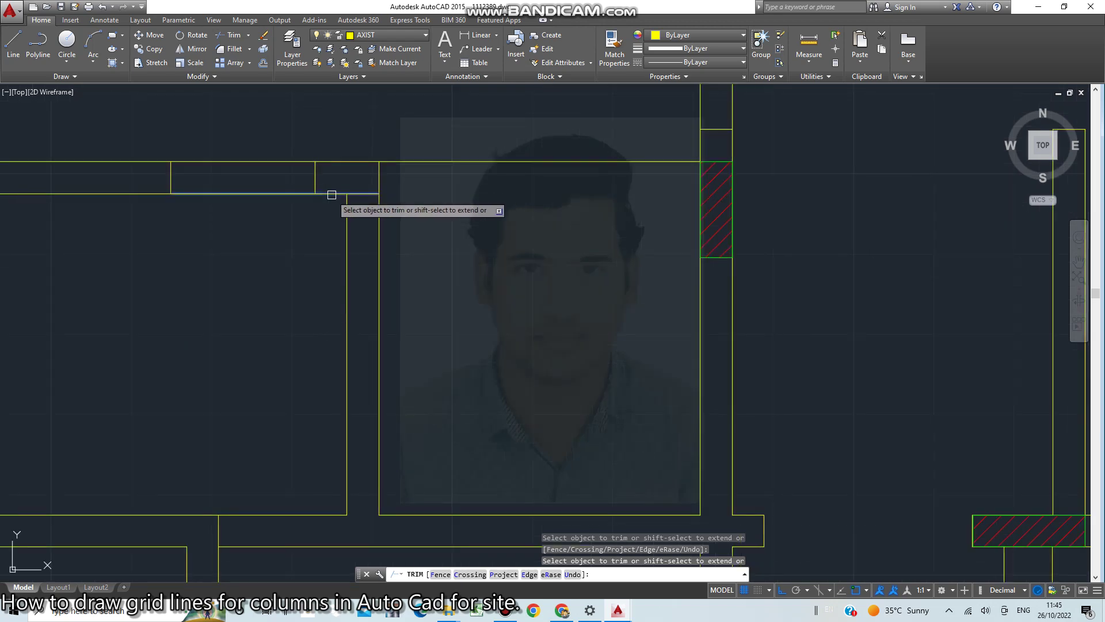
{"action": "scroll", "coordinate": [472, 226], "scroll_direction": "down", "scroll_amount": 2}
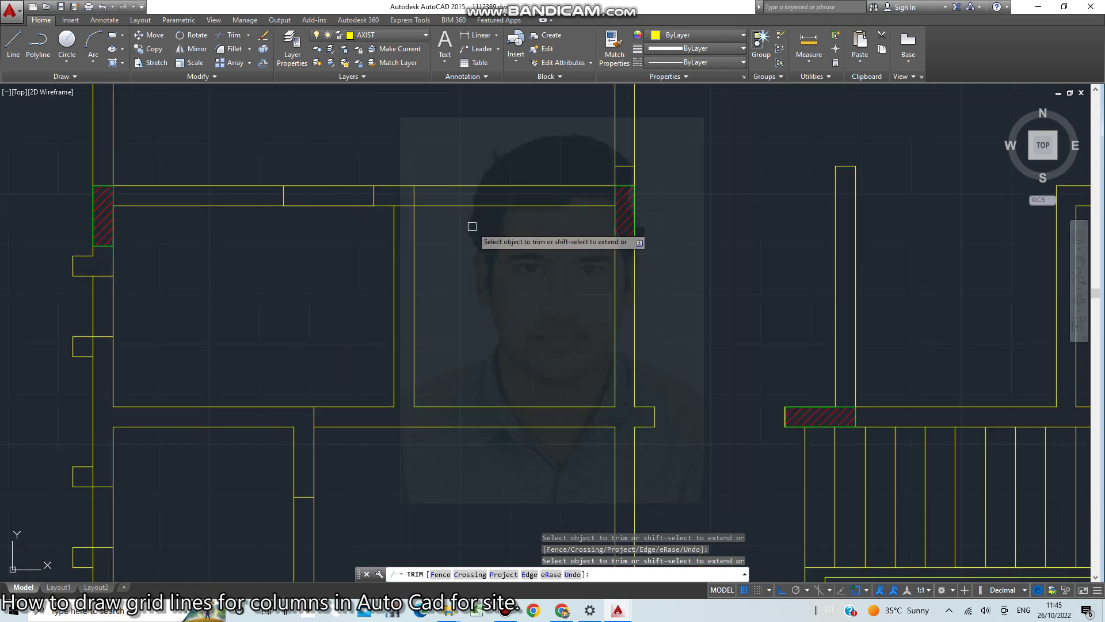
{"action": "scroll", "coordinate": [472, 226], "scroll_direction": "down", "scroll_amount": 5}
{"action": "scroll", "coordinate": [570, 256], "scroll_direction": "down", "scroll_amount": 1}
{"action": "middle_click_drag", "start_coordinate": [583, 286], "coordinate": [463, 224]}
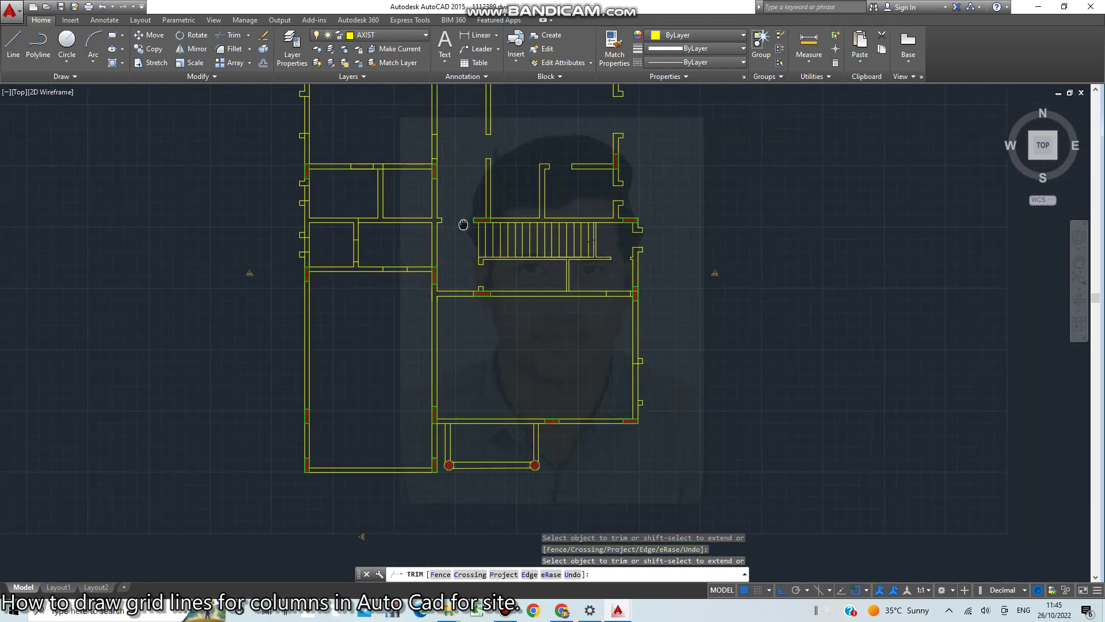
{"action": "scroll", "coordinate": [455, 223], "scroll_direction": "up", "scroll_amount": 2}
{"action": "scroll", "coordinate": [452, 222], "scroll_direction": "up", "scroll_amount": 3}
{"action": "scroll", "coordinate": [432, 222], "scroll_direction": "up", "scroll_amount": 2}
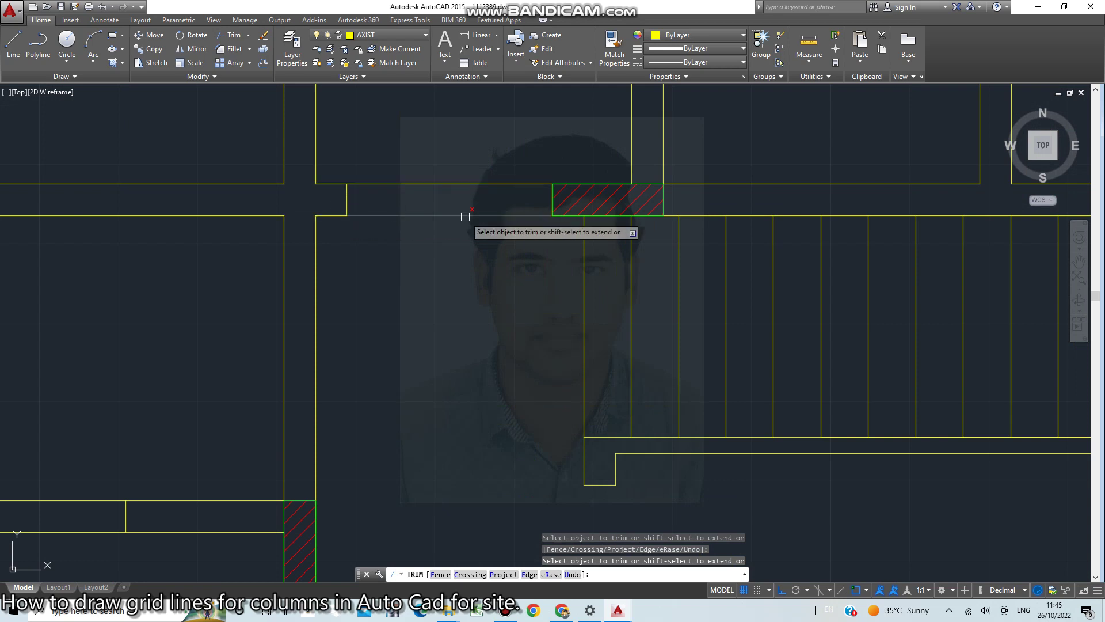
{"action": "scroll", "coordinate": [463, 232], "scroll_direction": "down", "scroll_amount": 5}
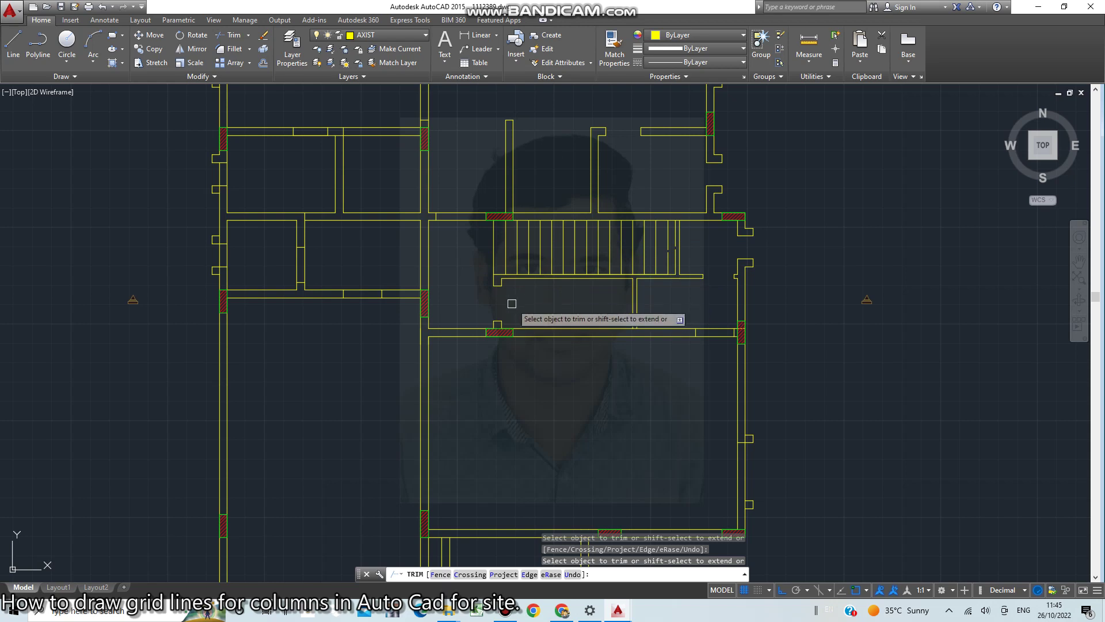
Pause and resume the Bandicam recording, then return to the drawing
{"action": "scroll", "coordinate": [501, 306], "scroll_direction": "up", "scroll_amount": 2}
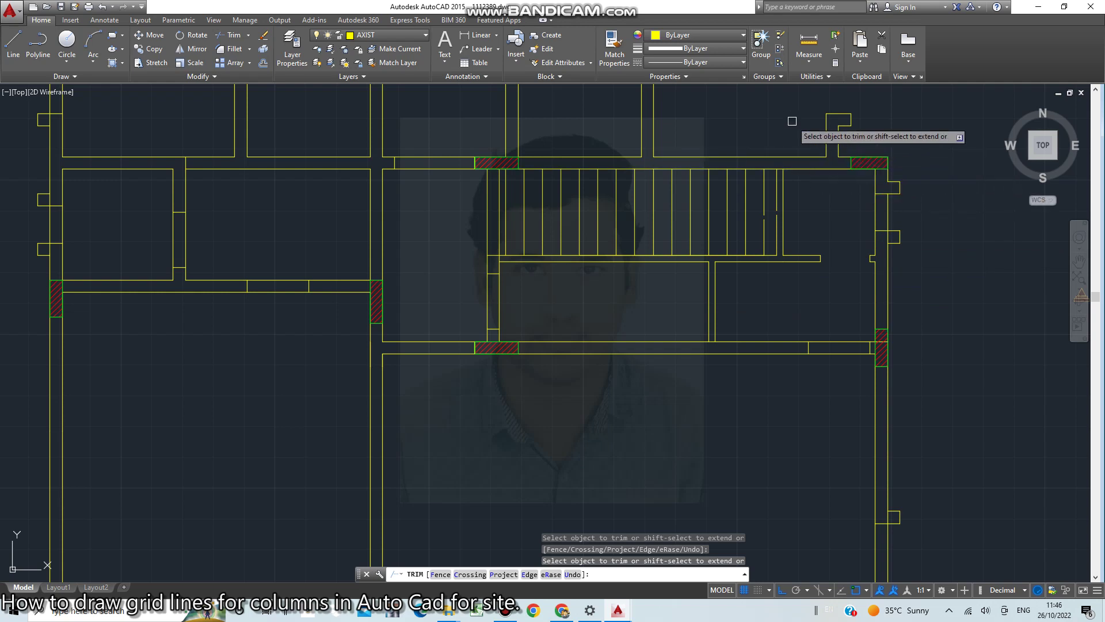
{"action": "scroll", "coordinate": [791, 123], "scroll_direction": "down", "scroll_amount": 5}
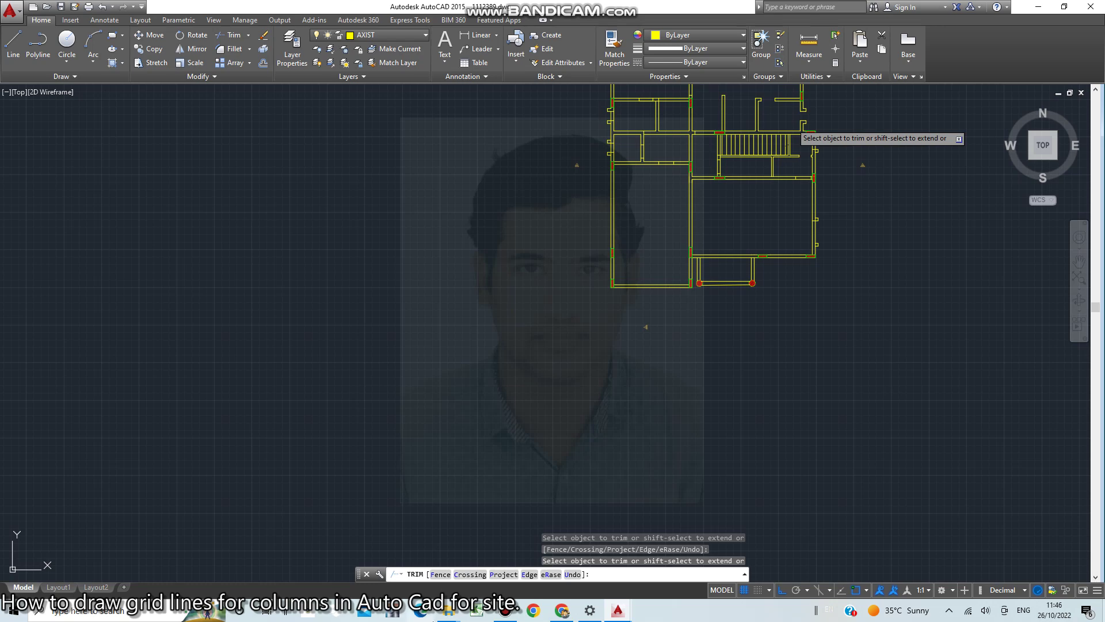
{"action": "left_click", "coordinate": [507, 611]}
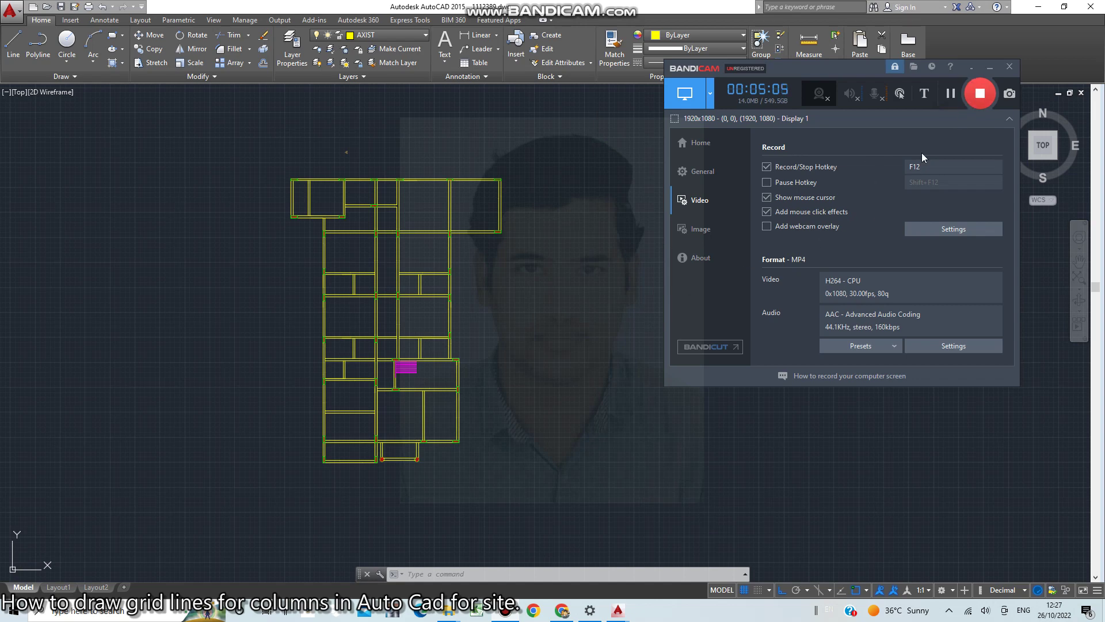
{"action": "left_click", "coordinate": [675, 437]}
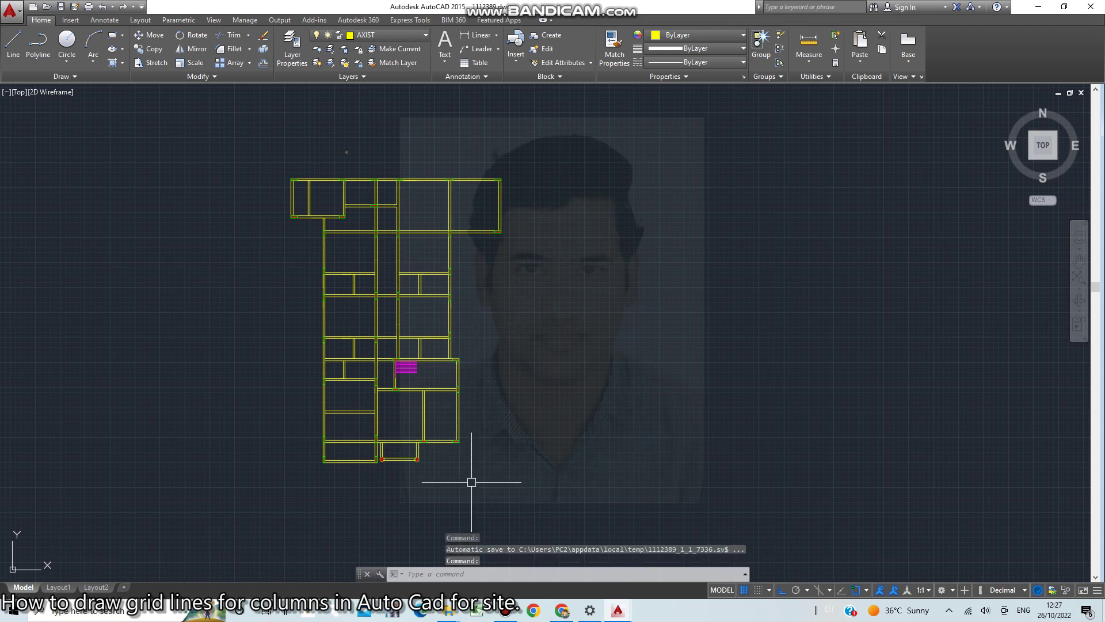
Place a multiline text label 'TB1' just left of the floor plan
{"action": "scroll", "coordinate": [375, 325], "scroll_direction": "up", "scroll_amount": 4}
{"action": "scroll", "coordinate": [375, 325], "scroll_direction": "down", "scroll_amount": 2}
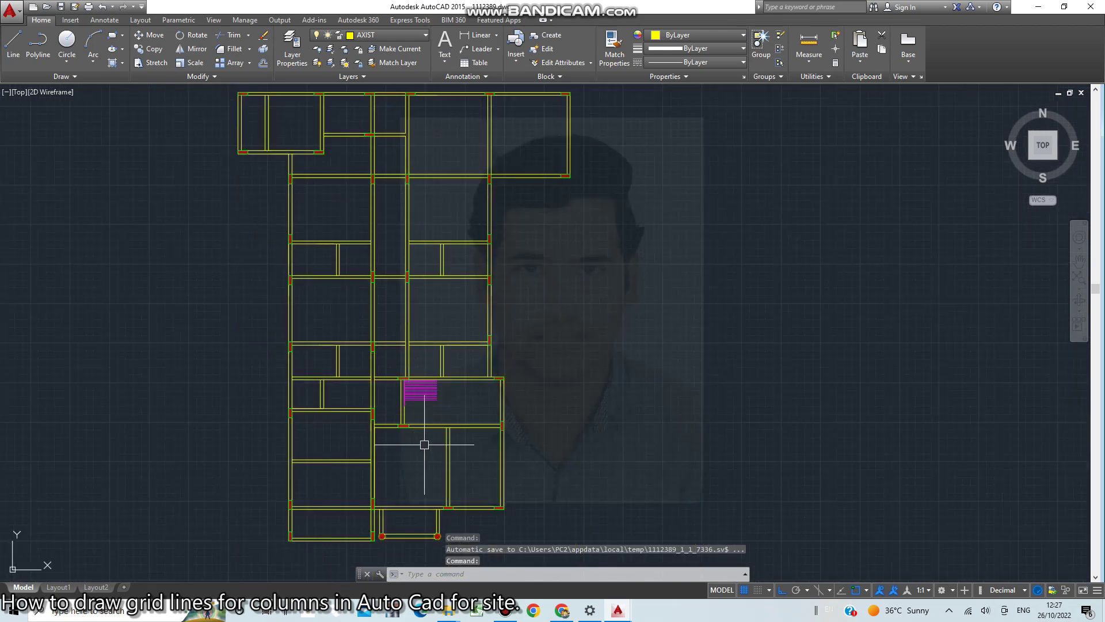
{"action": "scroll", "coordinate": [533, 313], "scroll_direction": "down", "scroll_amount": 2}
{"action": "scroll", "coordinate": [454, 487], "scroll_direction": "up", "scroll_amount": 2}
{"action": "mouse_move", "coordinate": [454, 487]}
{"action": "middle_mouse_down"}
{"action": "mouse_move", "coordinate": [416, 484]}
{"action": "mouse_move", "coordinate": [437, 442]}
{"action": "middle_mouse_up"}
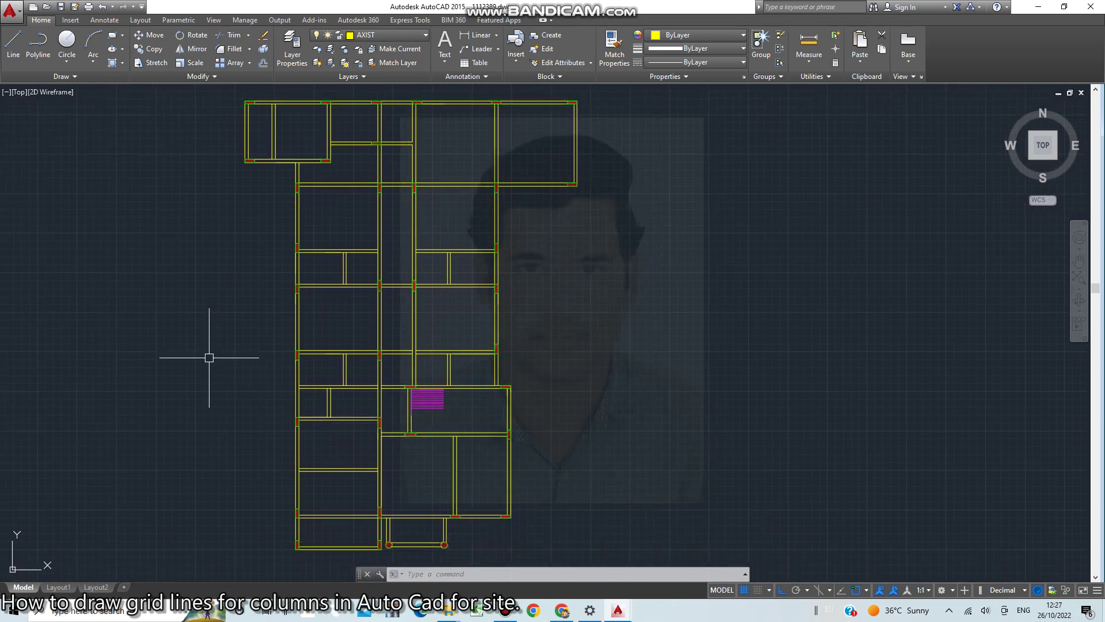
{"action": "type", "text": "t"}
{"action": "key", "text": "Return"}
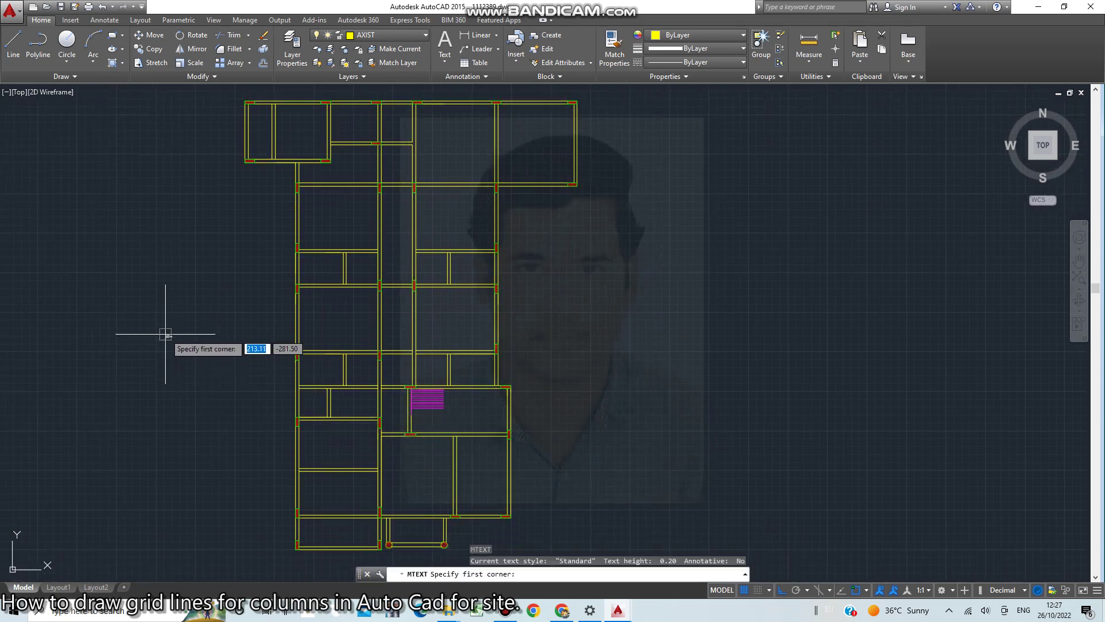
{"action": "left_click", "coordinate": [163, 306]}
{"action": "left_click", "coordinate": [198, 329]}
{"action": "type", "text": "TB1"}
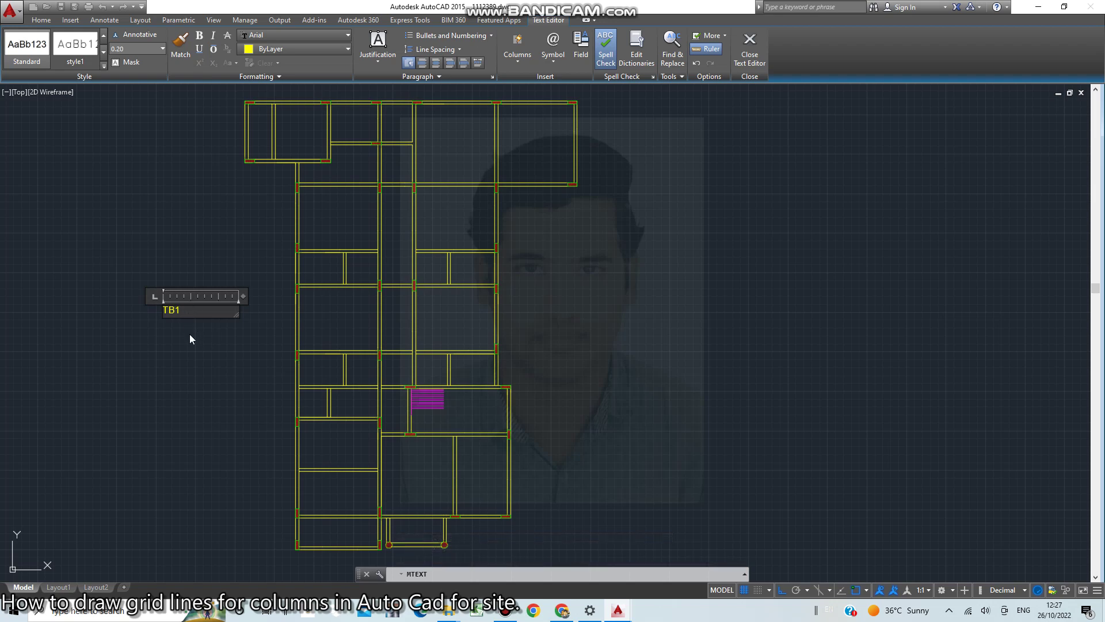
{"action": "left_click", "coordinate": [190, 338]}
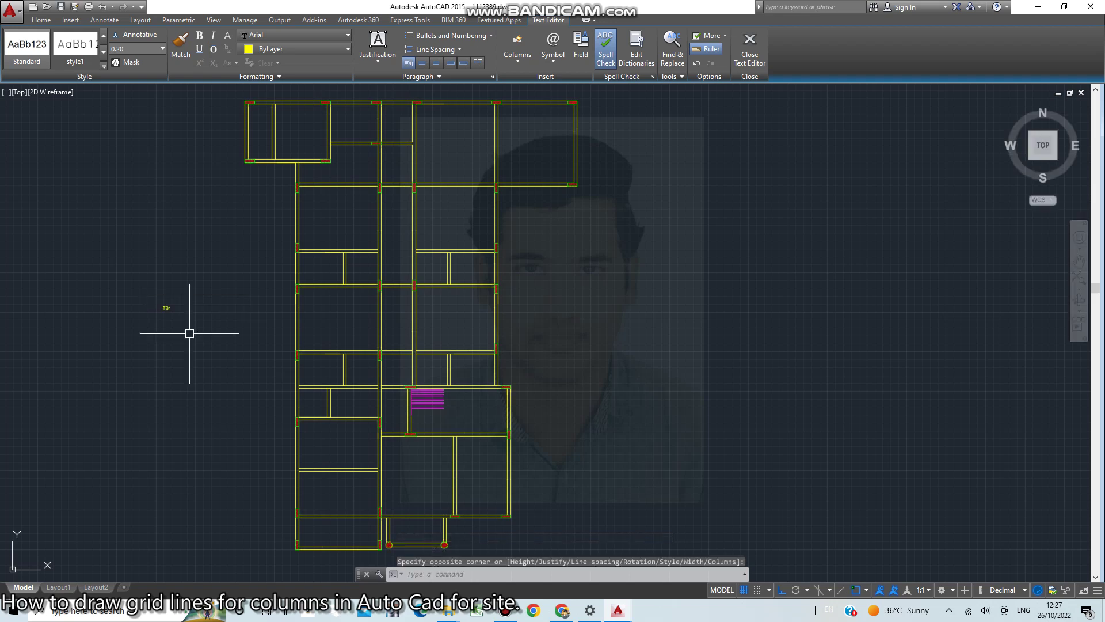
Make the TB1 label bold with a 0.40 text height
{"action": "left_click", "coordinate": [164, 307]}
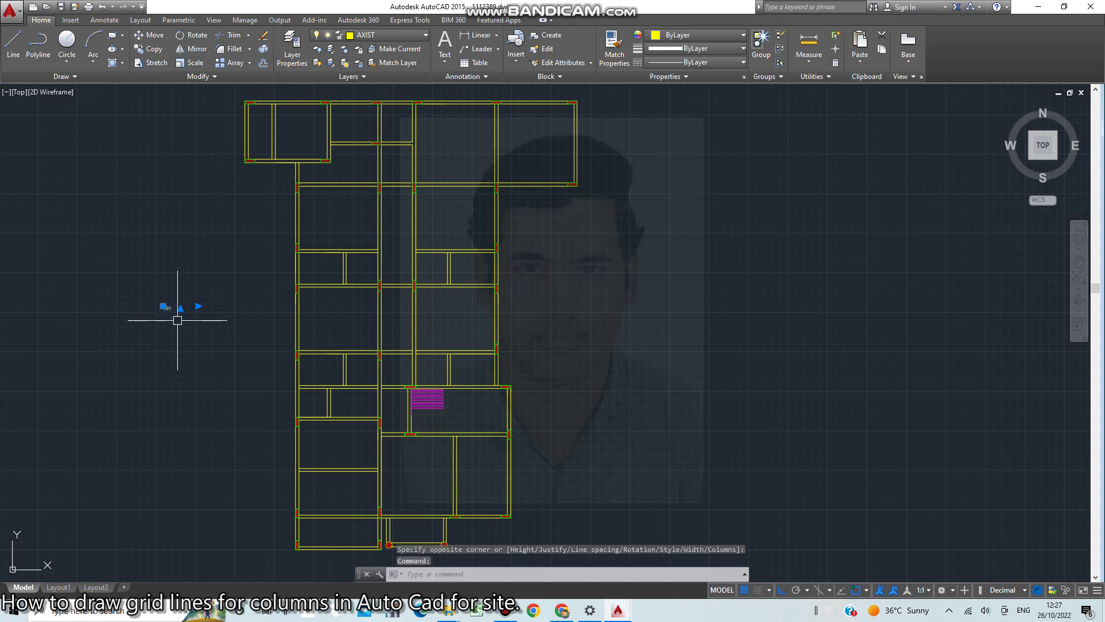
{"action": "double_click", "coordinate": [167, 309]}
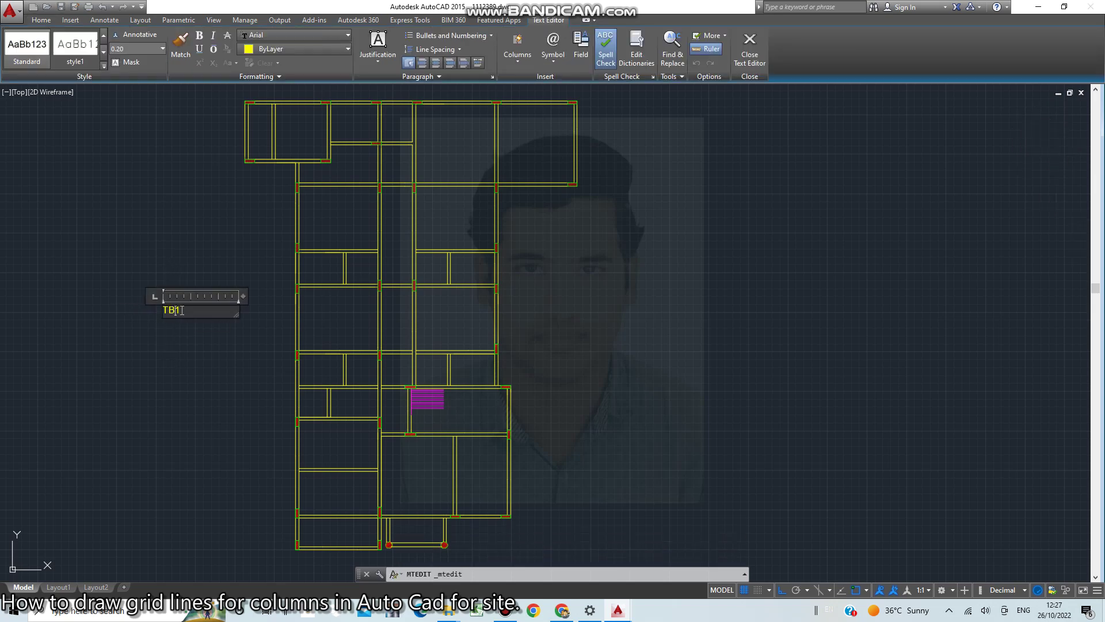
{"action": "left_click", "coordinate": [162, 50]}
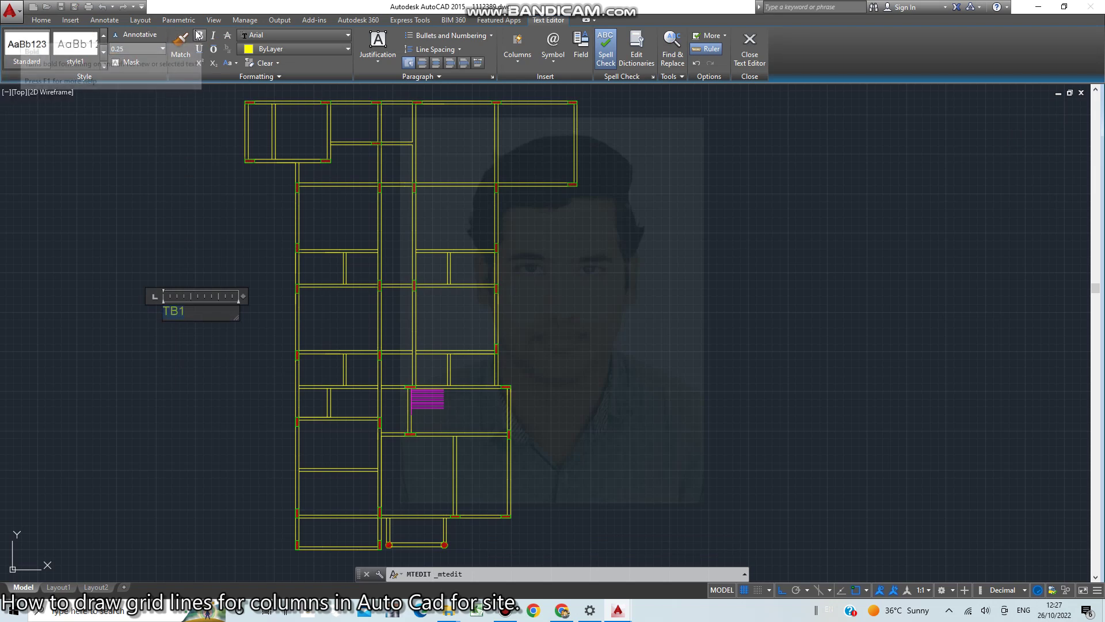
{"action": "left_click", "coordinate": [198, 35]}
{"action": "left_click", "coordinate": [163, 49]}
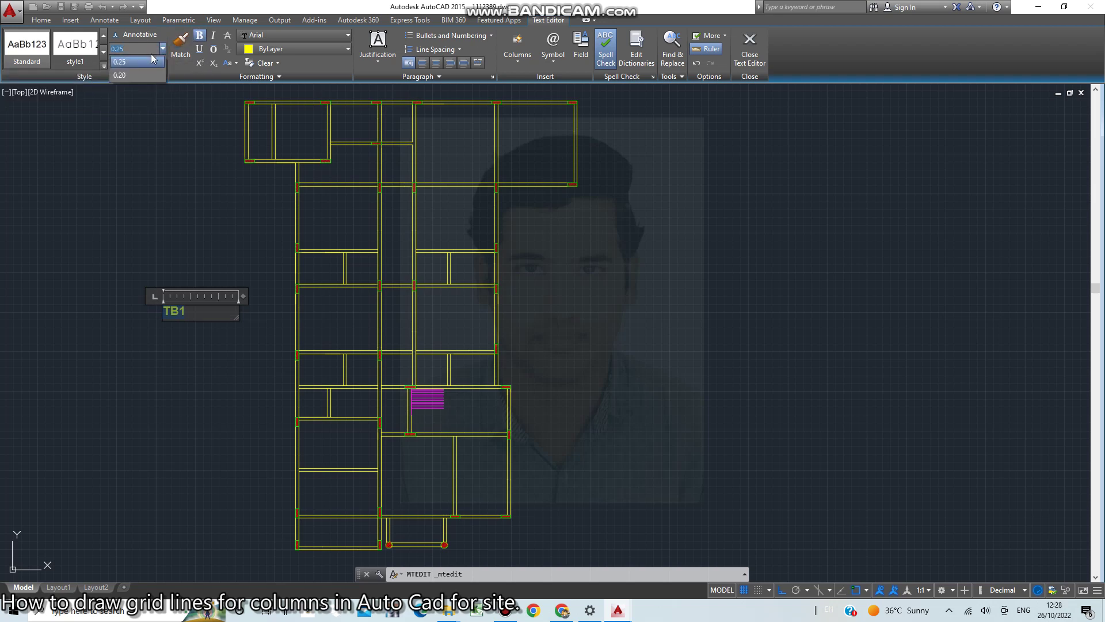
{"action": "key", "text": "Escape"}
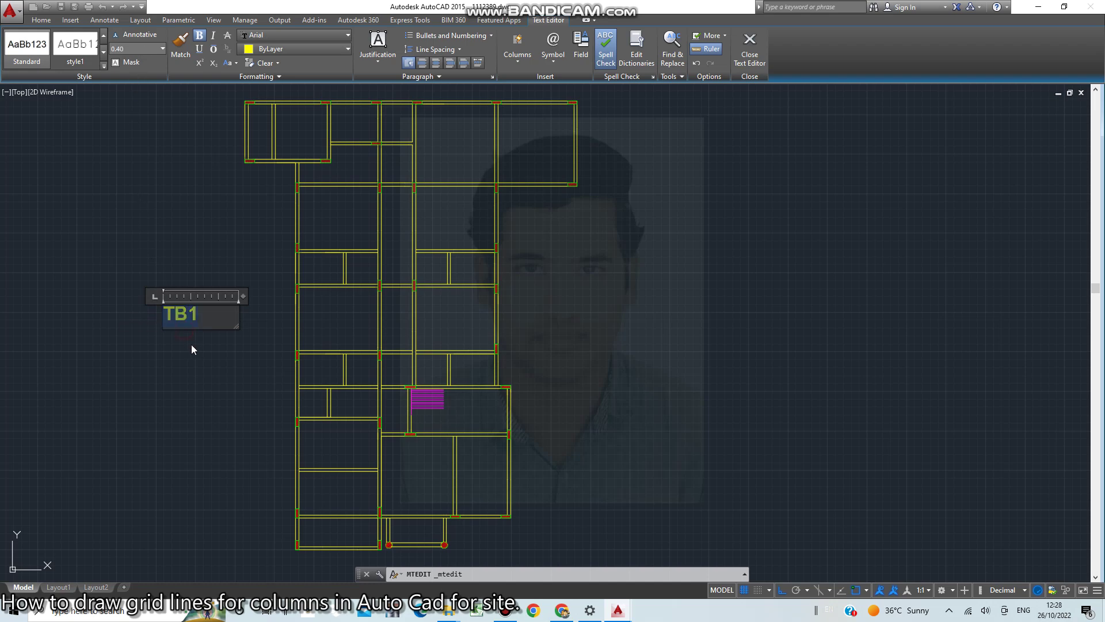
{"action": "scroll", "coordinate": [201, 308], "scroll_direction": "down", "scroll_amount": 3}
{"action": "scroll", "coordinate": [204, 305], "scroll_direction": "down", "scroll_amount": 1}
{"action": "scroll", "coordinate": [205, 311], "scroll_direction": "up", "scroll_amount": 4}
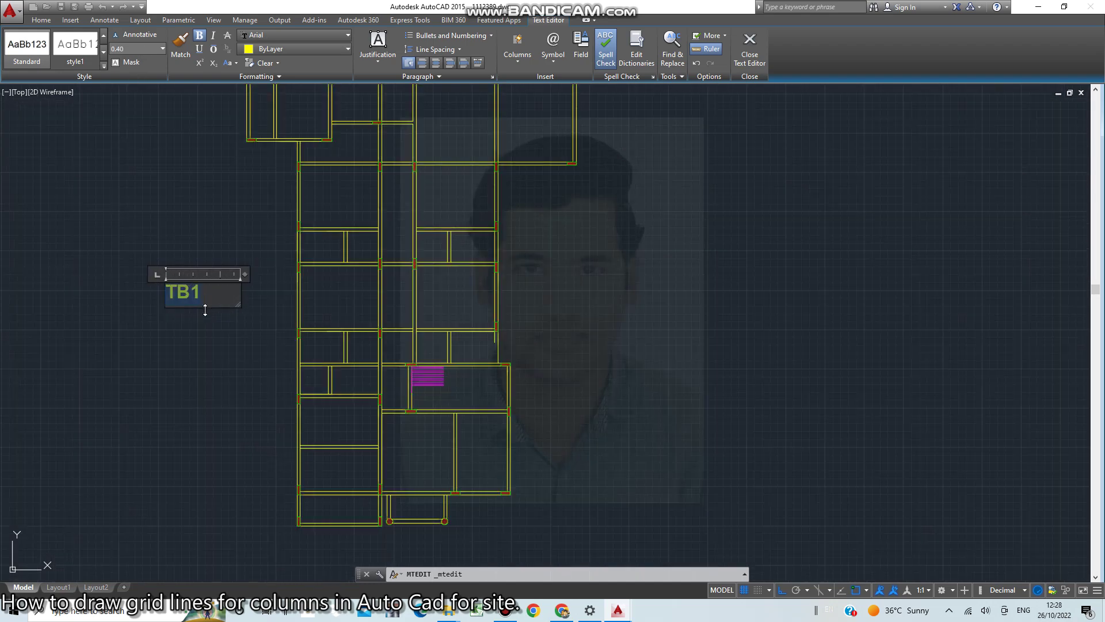
{"action": "left_click", "coordinate": [195, 345]}
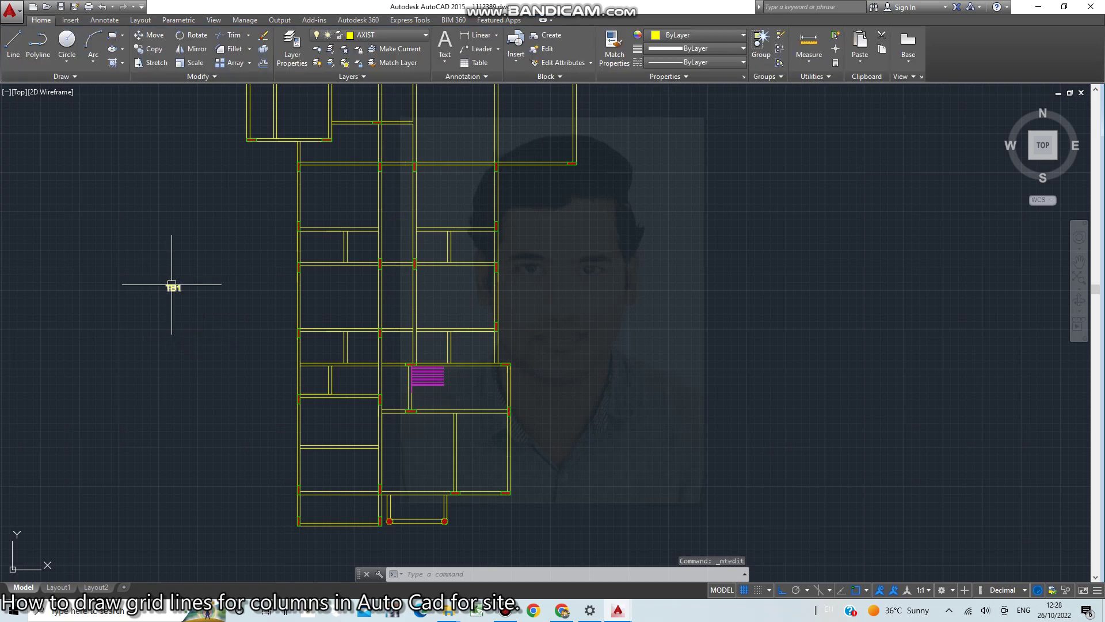
With ortho off, copy the TB1 label onto the three top beams and several interior beams
{"action": "type", "text": "Co"}
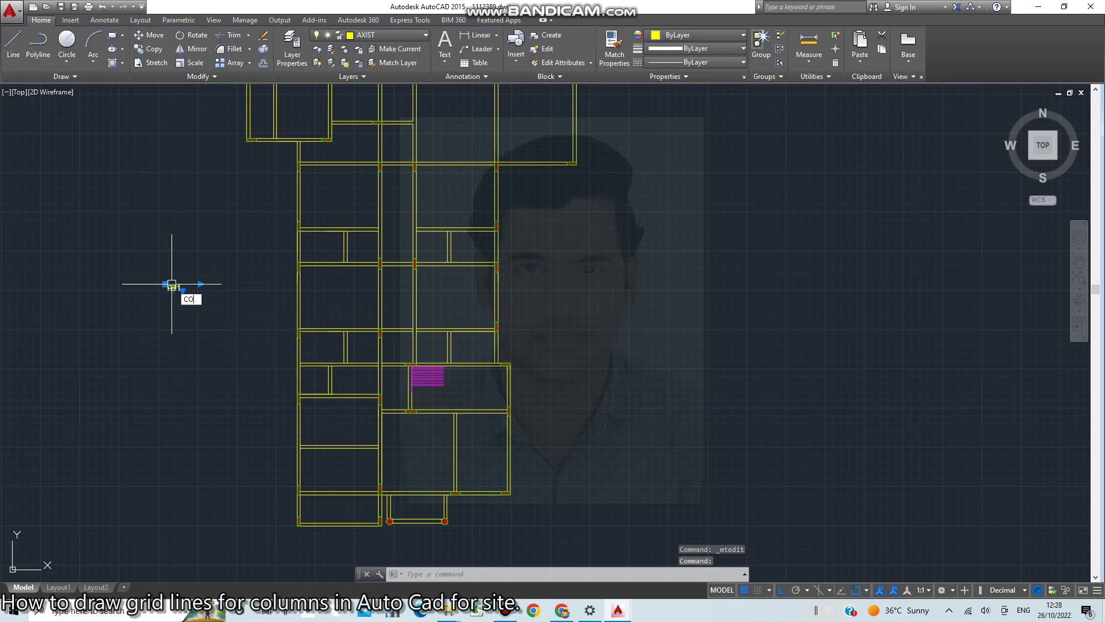
{"action": "key", "text": "Return"}
{"action": "left_click", "coordinate": [173, 285]}
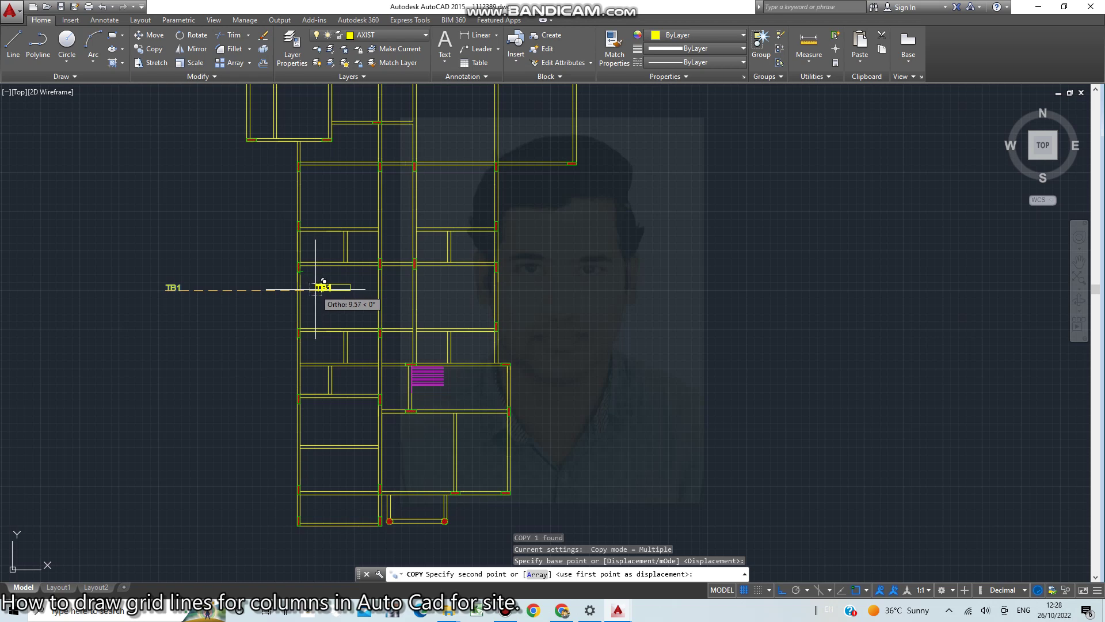
{"action": "key", "text": "F8"}
{"action": "middle_click_drag", "start_coordinate": [333, 167], "coordinate": [338, 194]}
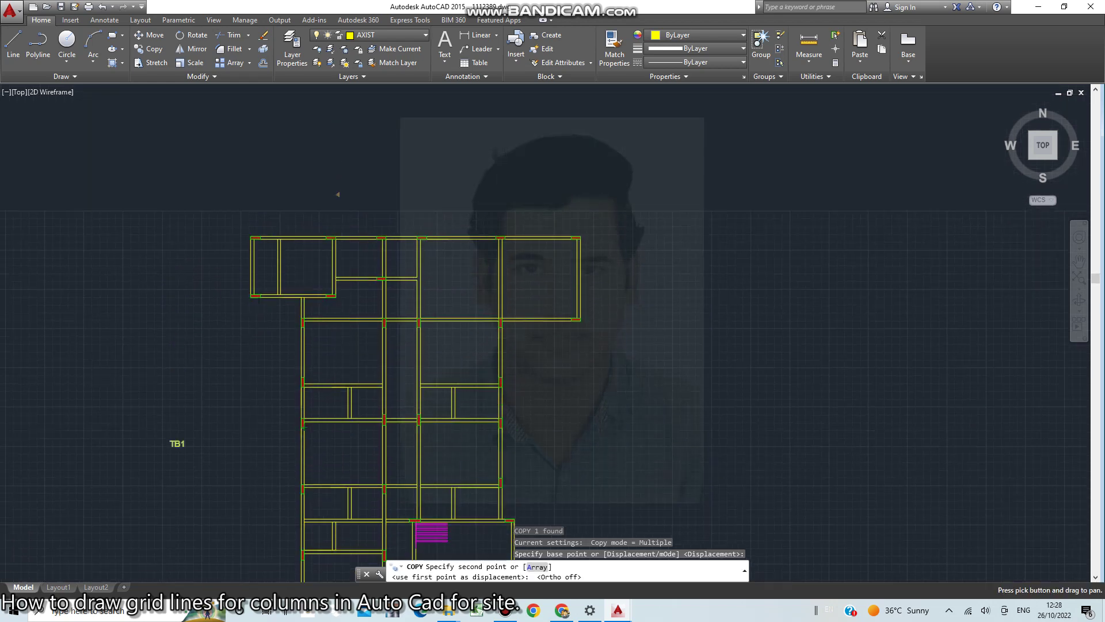
{"action": "left_click", "coordinate": [290, 227]}
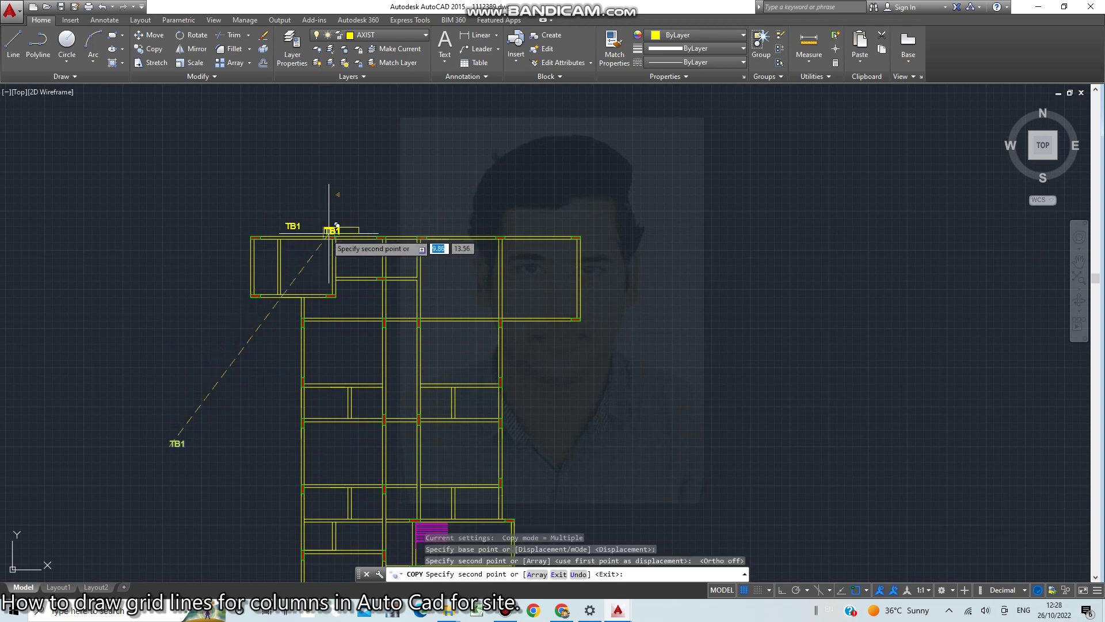
{"action": "left_click", "coordinate": [449, 227]}
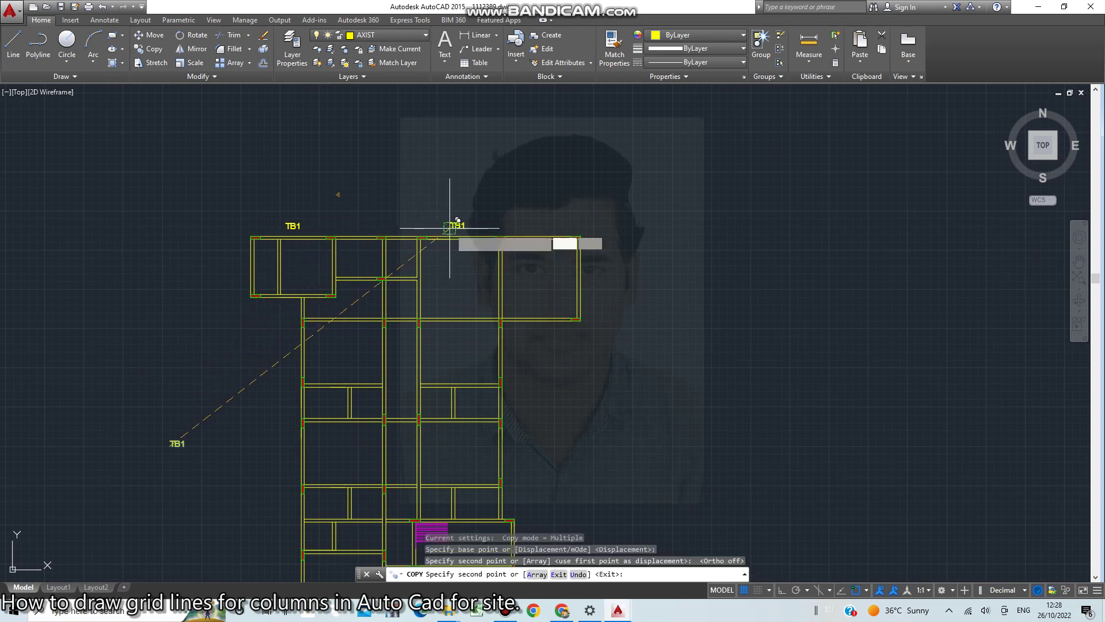
{"action": "left_click", "coordinate": [527, 226]}
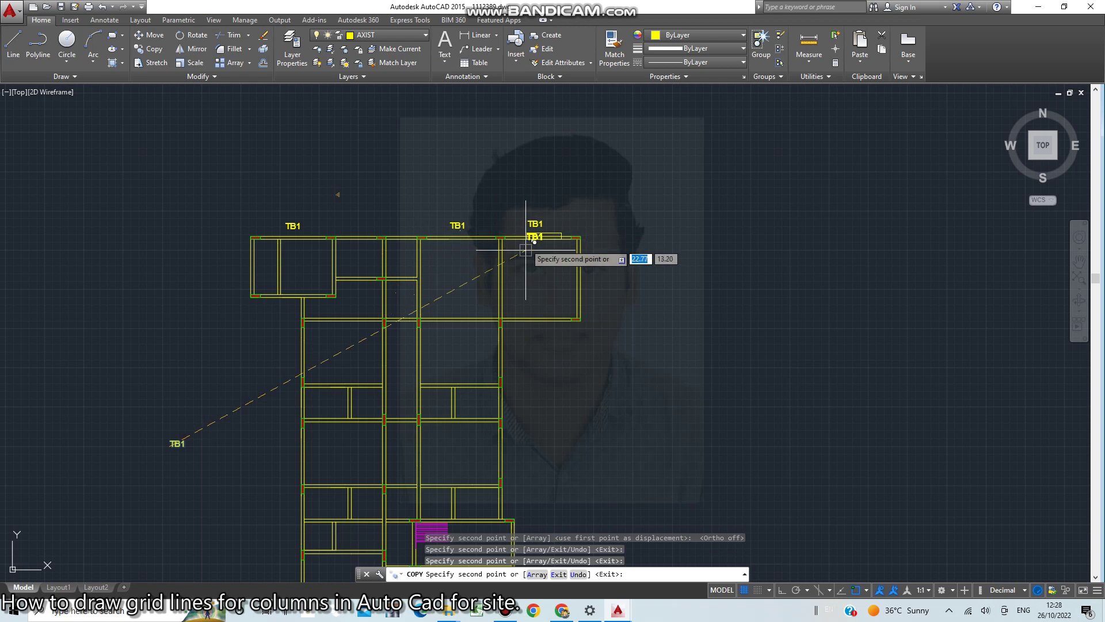
{"action": "left_click", "coordinate": [529, 307]}
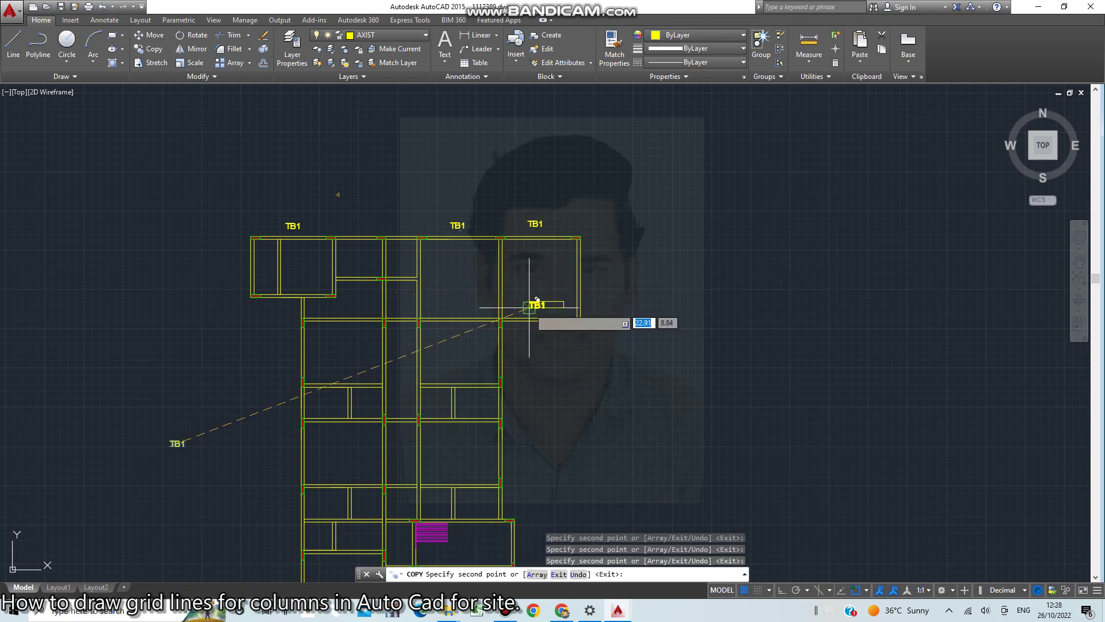
{"action": "left_click", "coordinate": [456, 309]}
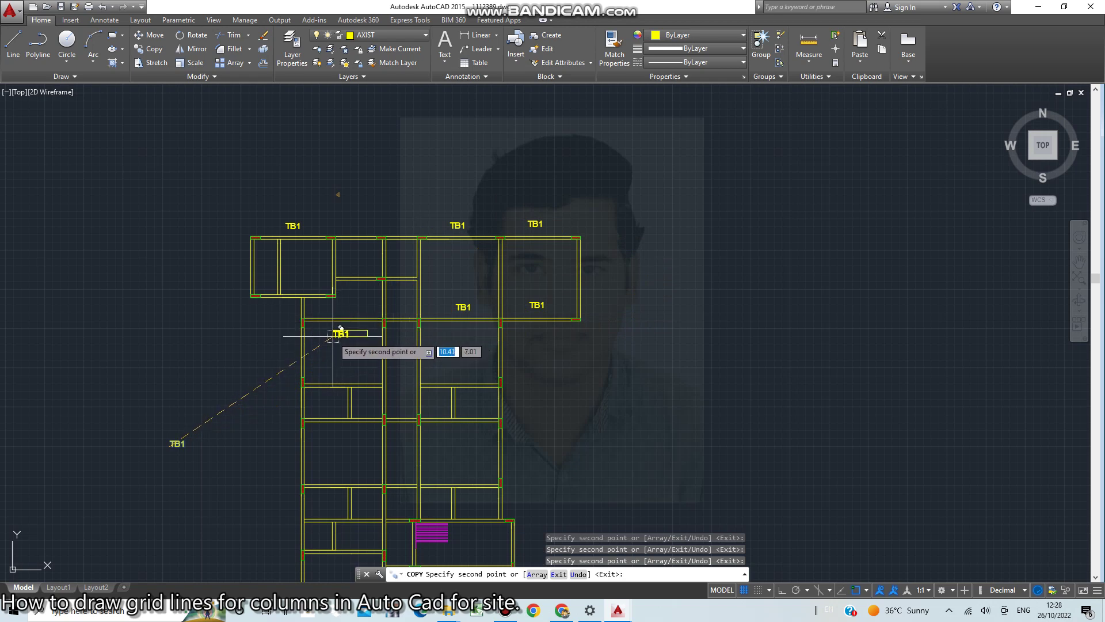
{"action": "left_click", "coordinate": [336, 332]}
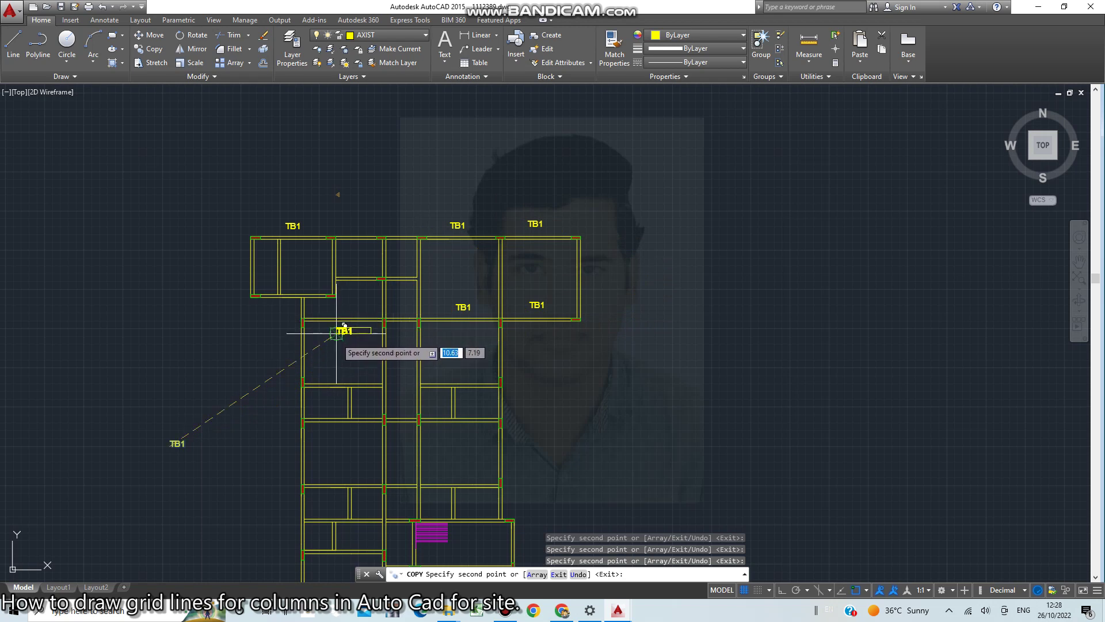
Place TB1 copies on the beams of the left and bottom rooms
{"action": "mouse_move", "coordinate": [244, 374]}
{"action": "middle_mouse_down"}
{"action": "mouse_move", "coordinate": [251, 355]}
{"action": "mouse_move", "coordinate": [224, 259]}
{"action": "middle_mouse_up"}
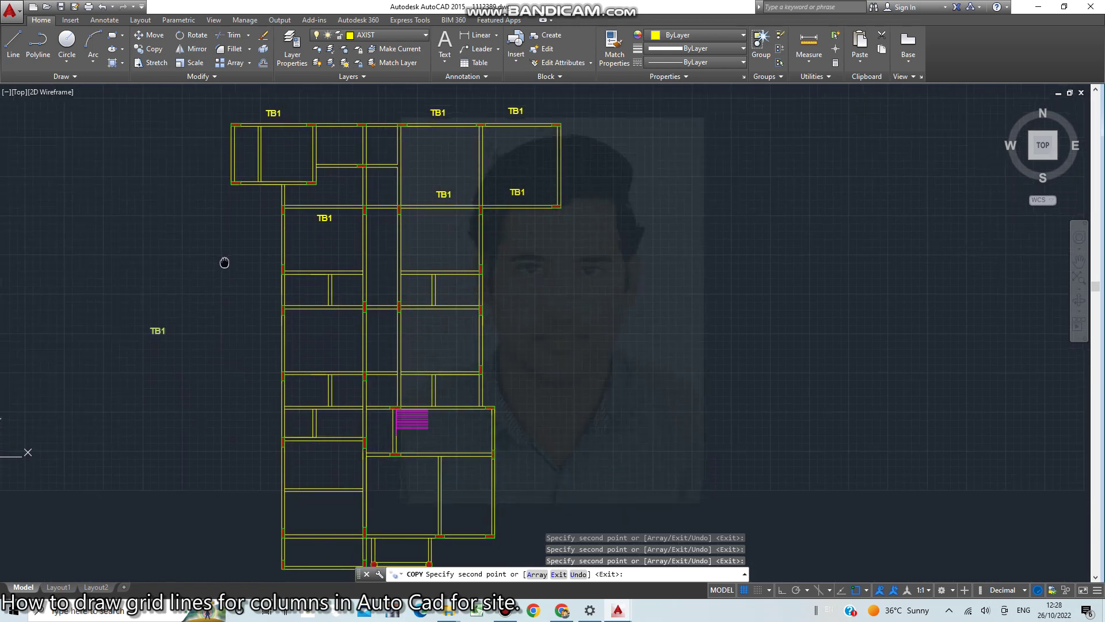
{"action": "left_click", "coordinate": [315, 265]}
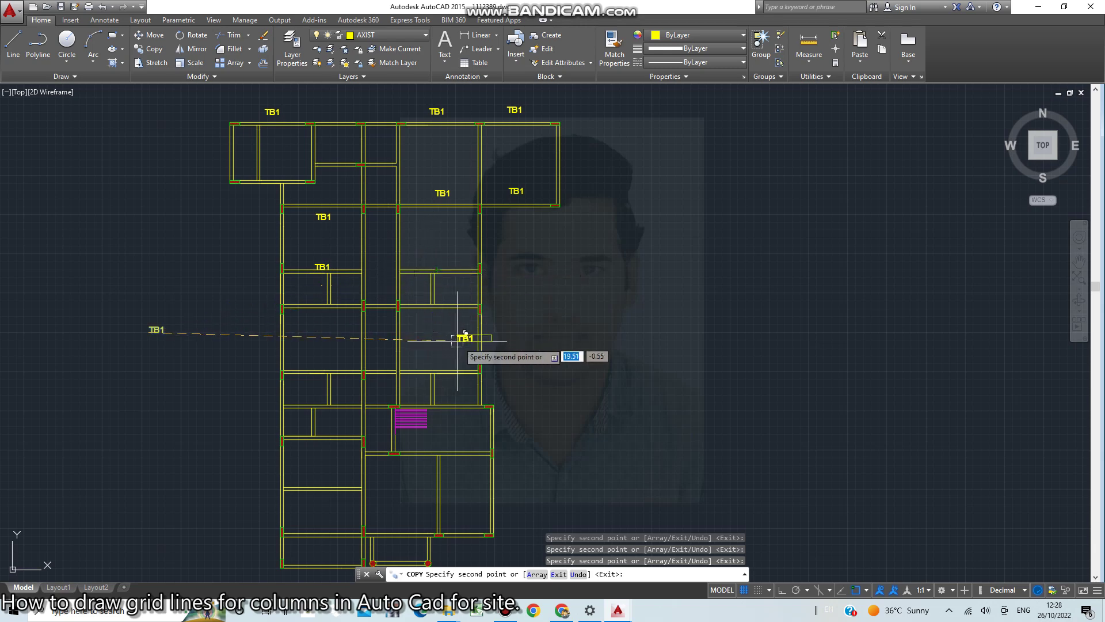
{"action": "middle_click_drag", "start_coordinate": [506, 378], "coordinate": [476, 215]}
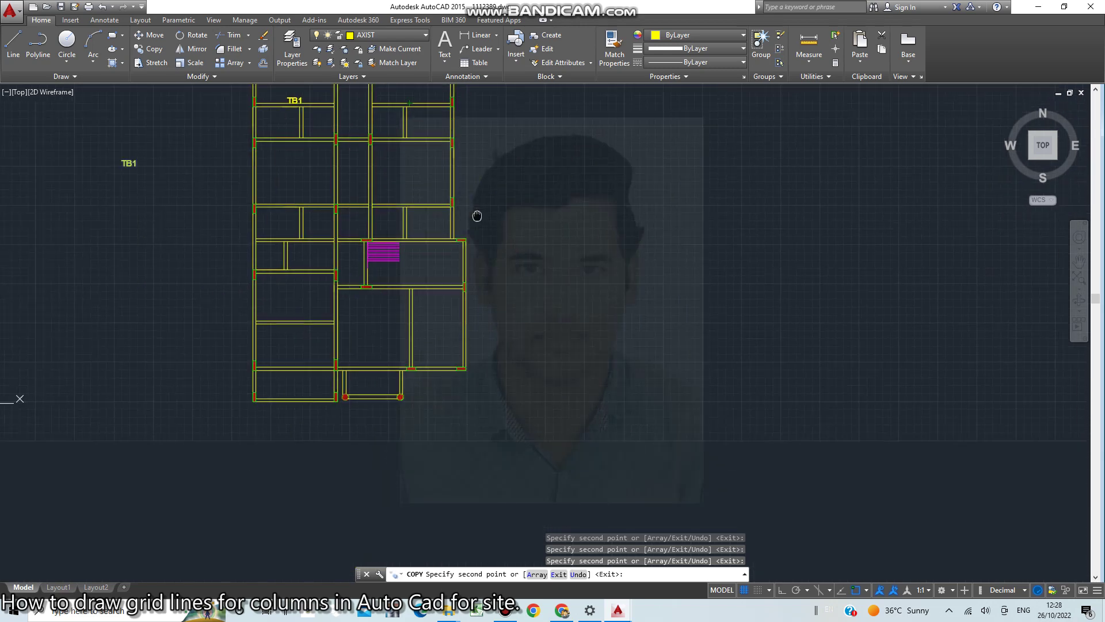
{"action": "scroll", "coordinate": [270, 420], "scroll_direction": "up", "scroll_amount": 5}
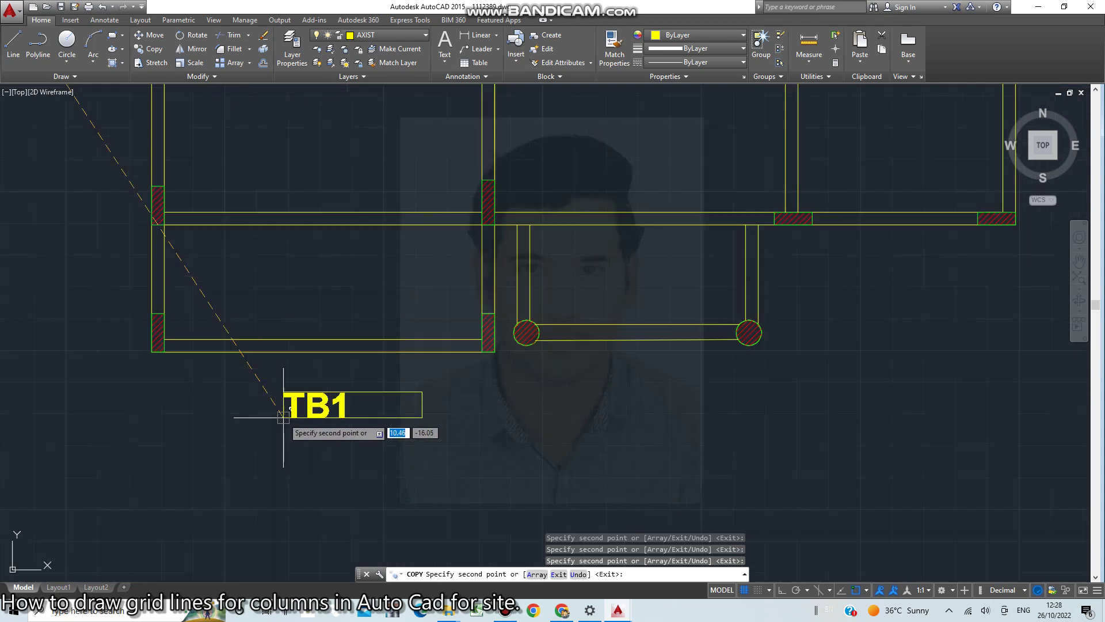
{"action": "left_click", "coordinate": [268, 388]}
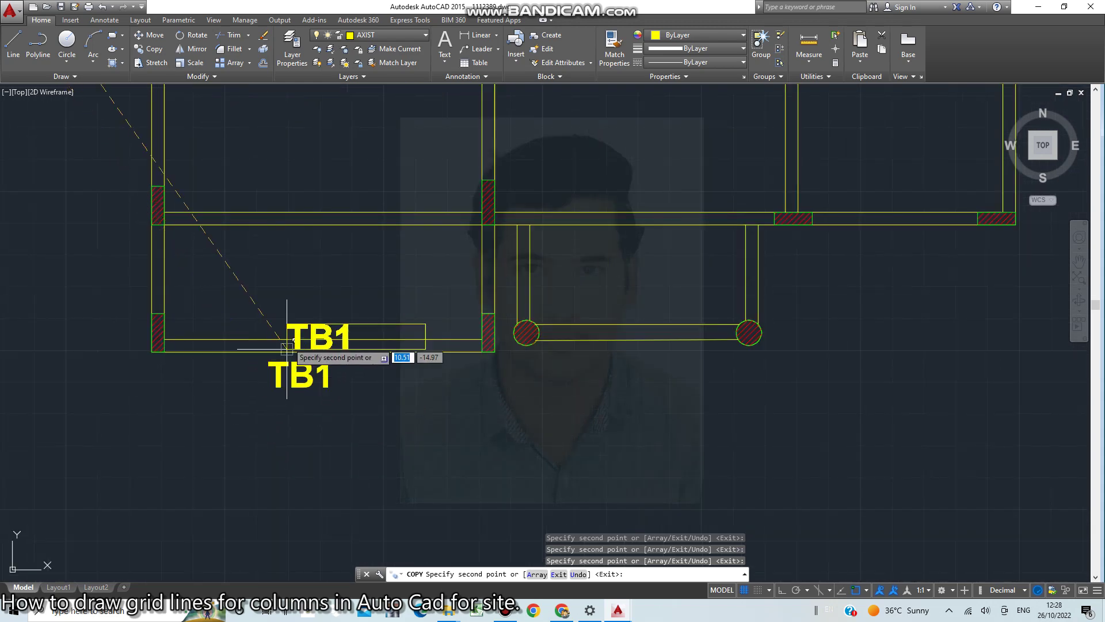
{"action": "left_click", "coordinate": [274, 257]}
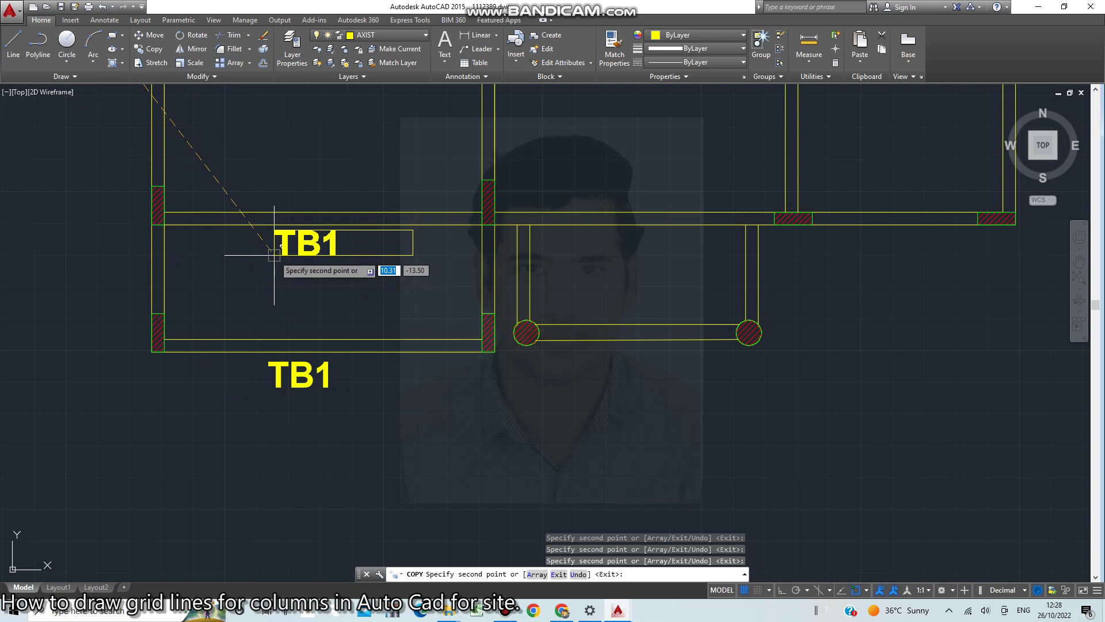
{"action": "scroll", "coordinate": [353, 190], "scroll_direction": "down", "scroll_amount": 4}
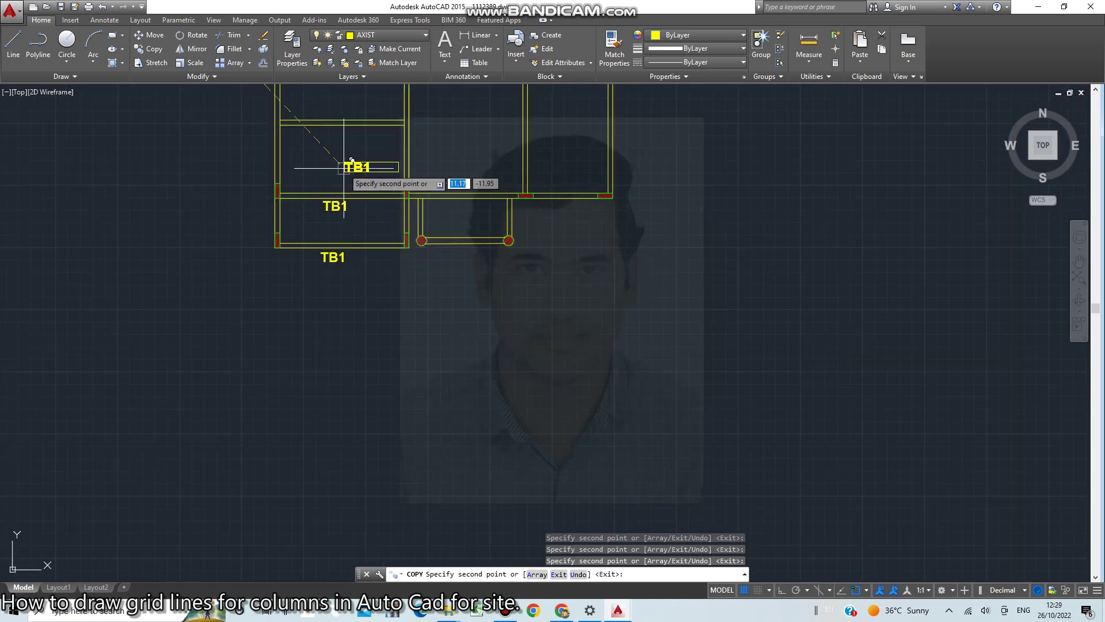
{"action": "middle_click_drag", "start_coordinate": [354, 190], "coordinate": [350, 348]}
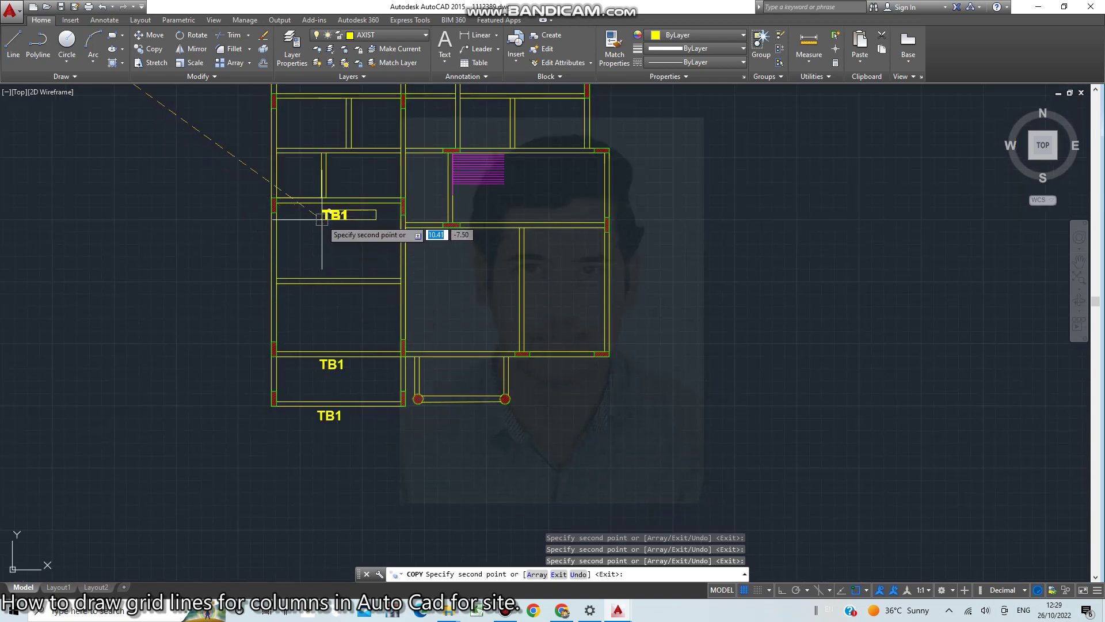
{"action": "left_click", "coordinate": [321, 217]}
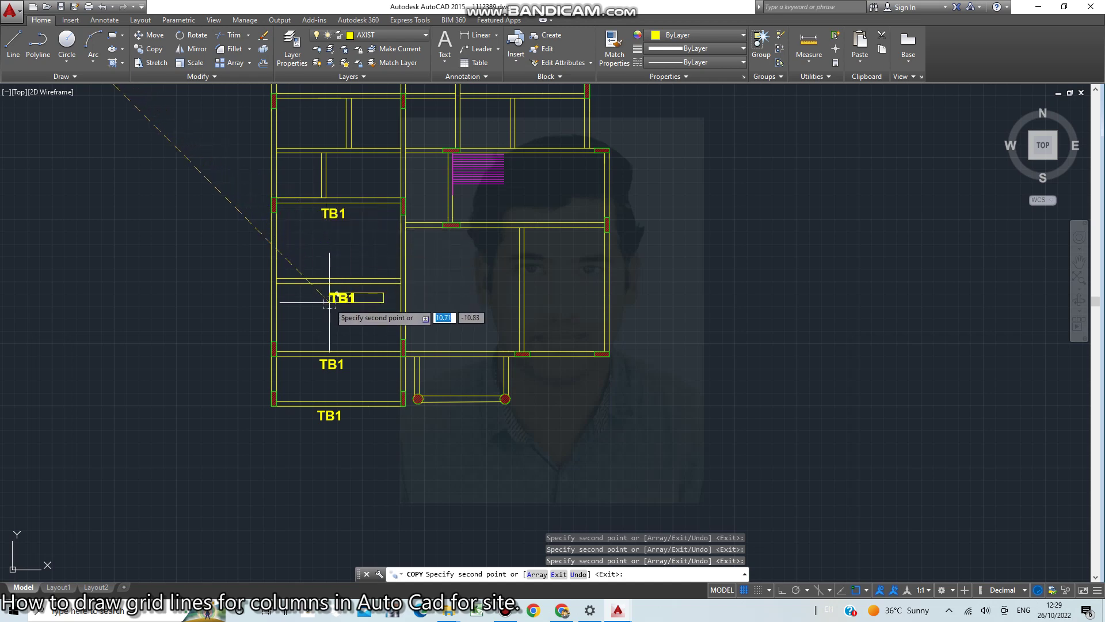
{"action": "left_click", "coordinate": [321, 299]}
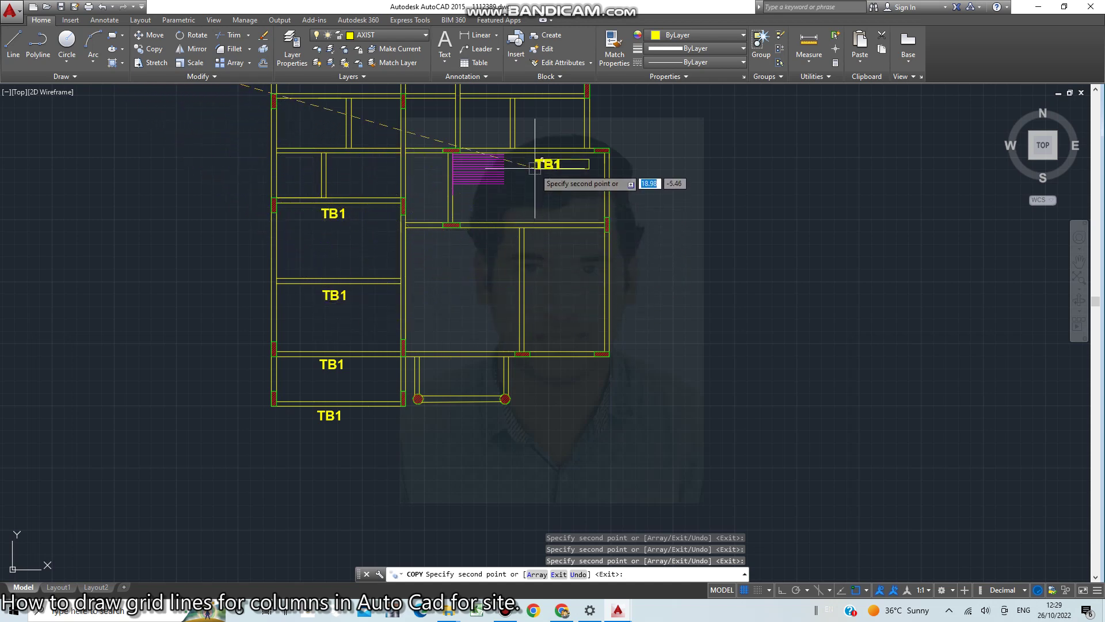
Add TB1 copies to the upper middle and right room beams, then end the copy
{"action": "middle_click_drag", "start_coordinate": [518, 176], "coordinate": [607, 348]}
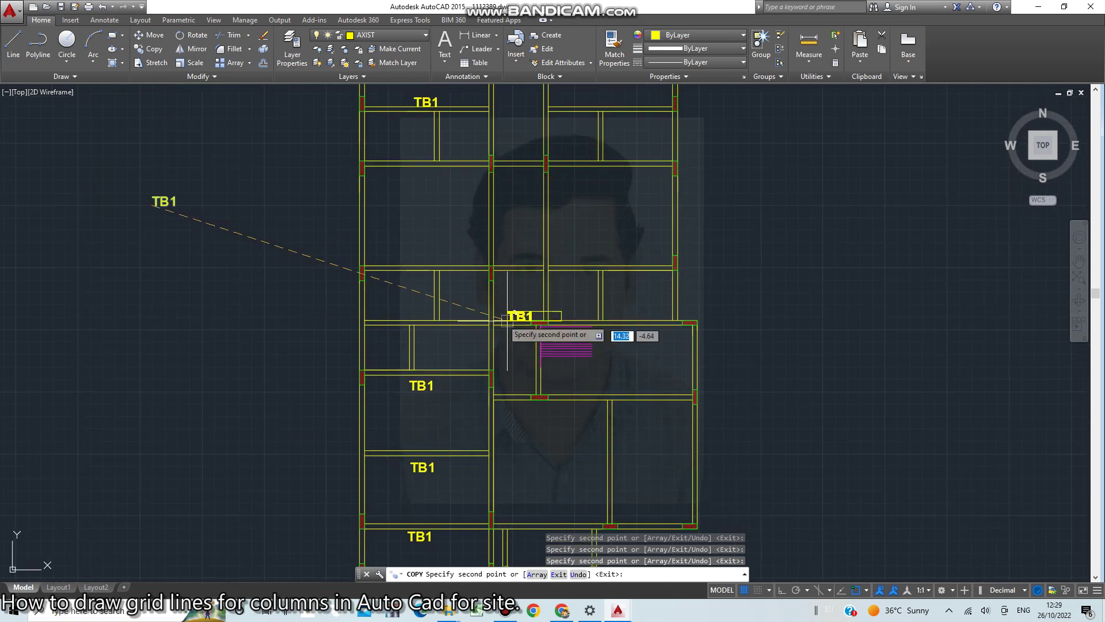
{"action": "left_click", "coordinate": [414, 258]}
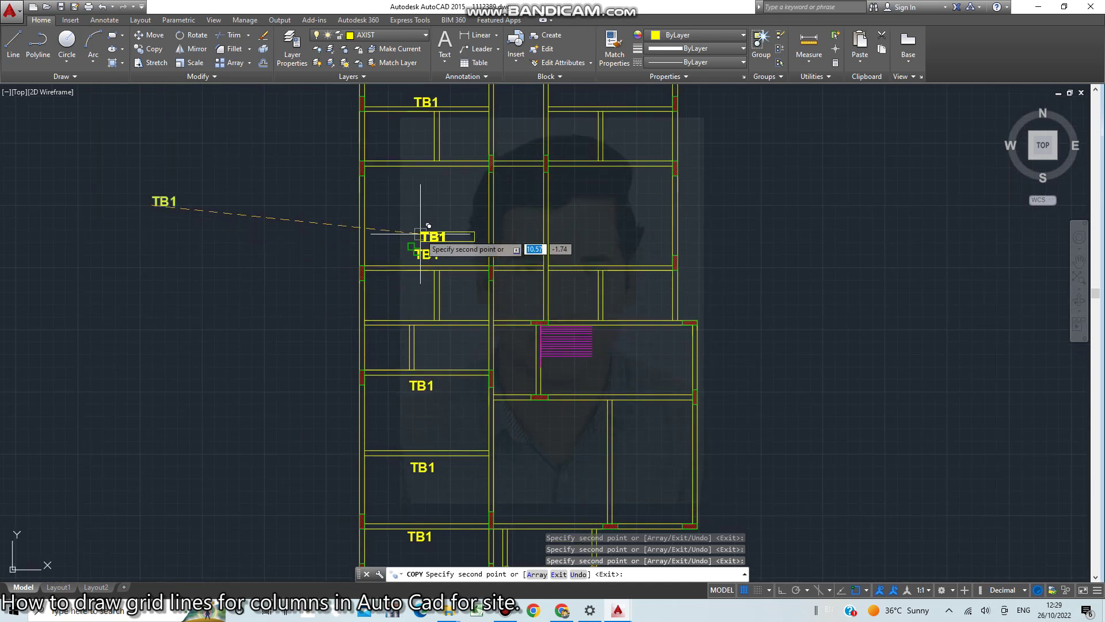
{"action": "left_click", "coordinate": [413, 182]}
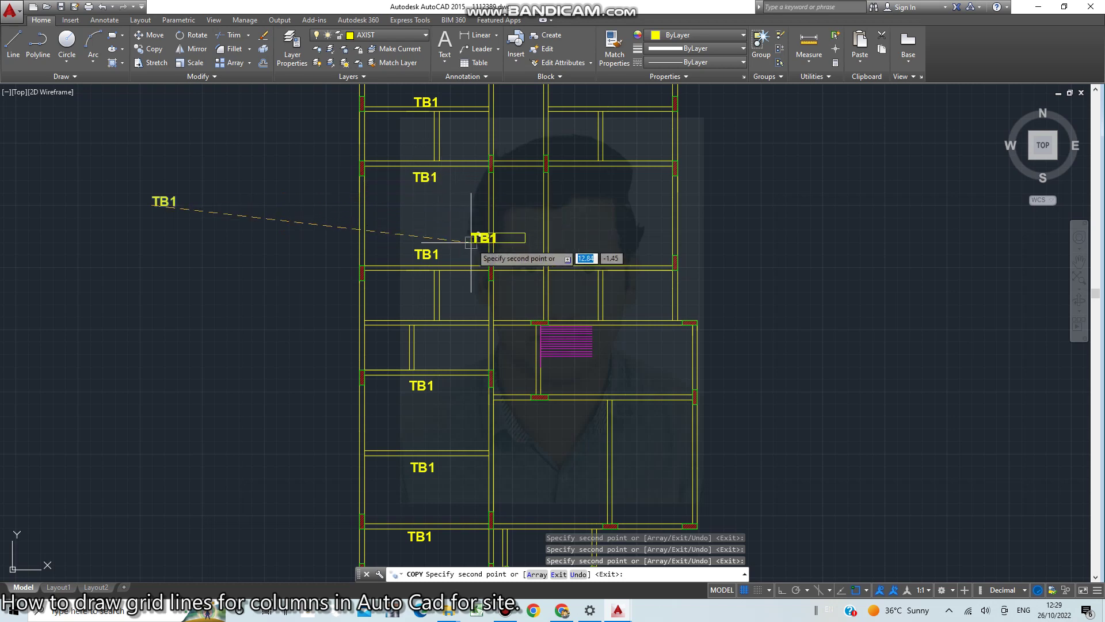
{"action": "left_click", "coordinate": [593, 180]}
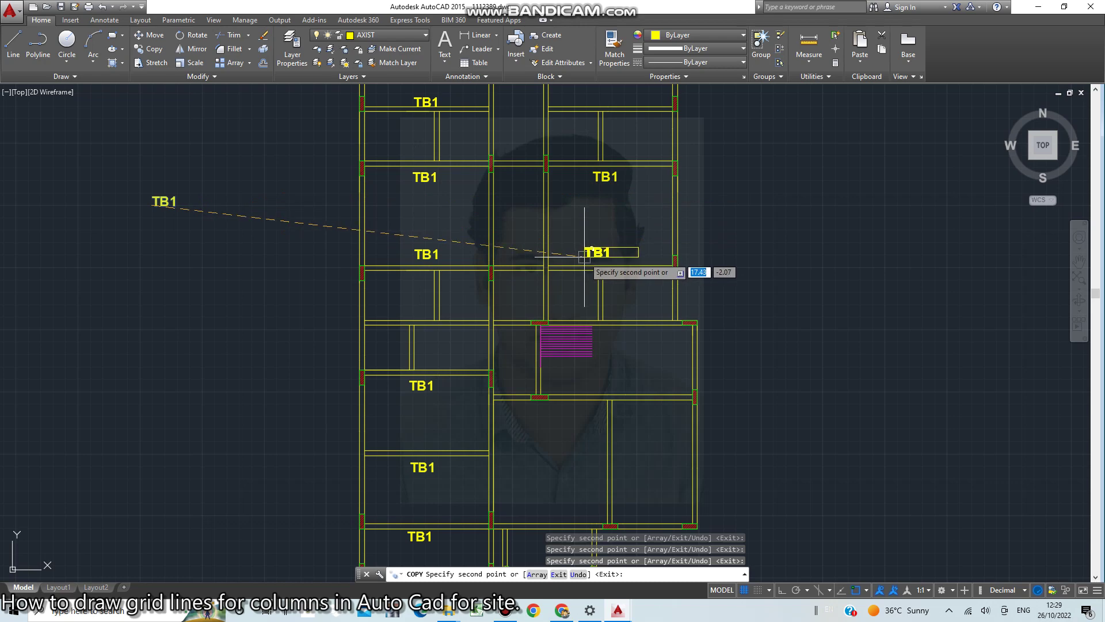
{"action": "scroll", "coordinate": [584, 257], "scroll_direction": "up", "scroll_amount": 4}
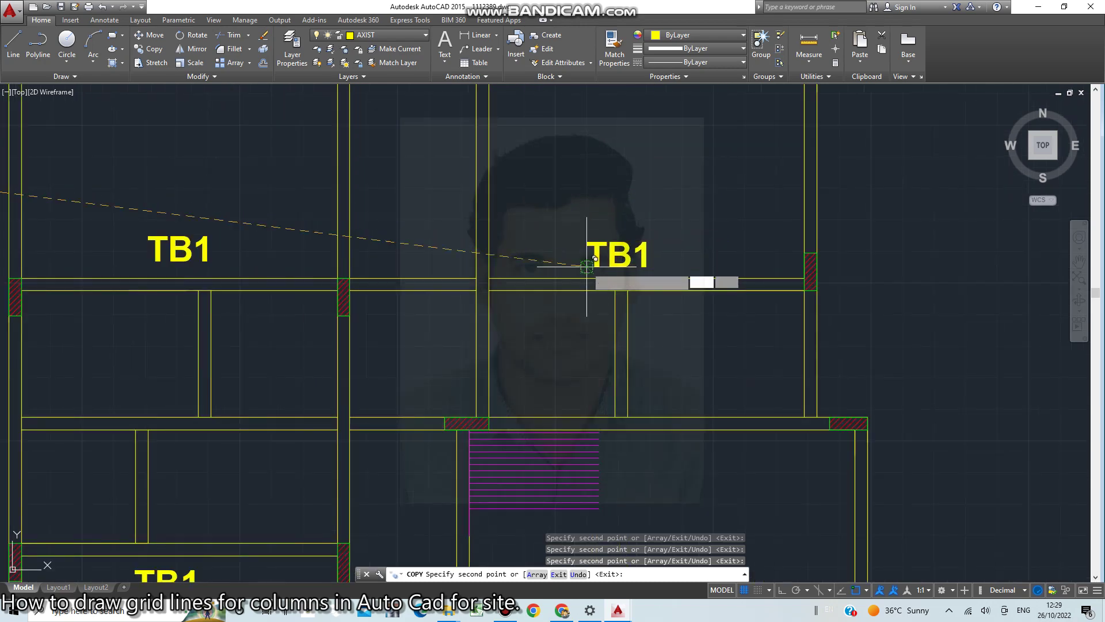
{"action": "scroll", "coordinate": [525, 268], "scroll_direction": "down", "scroll_amount": 3}
{"action": "scroll", "coordinate": [518, 279], "scroll_direction": "down", "scroll_amount": 4}
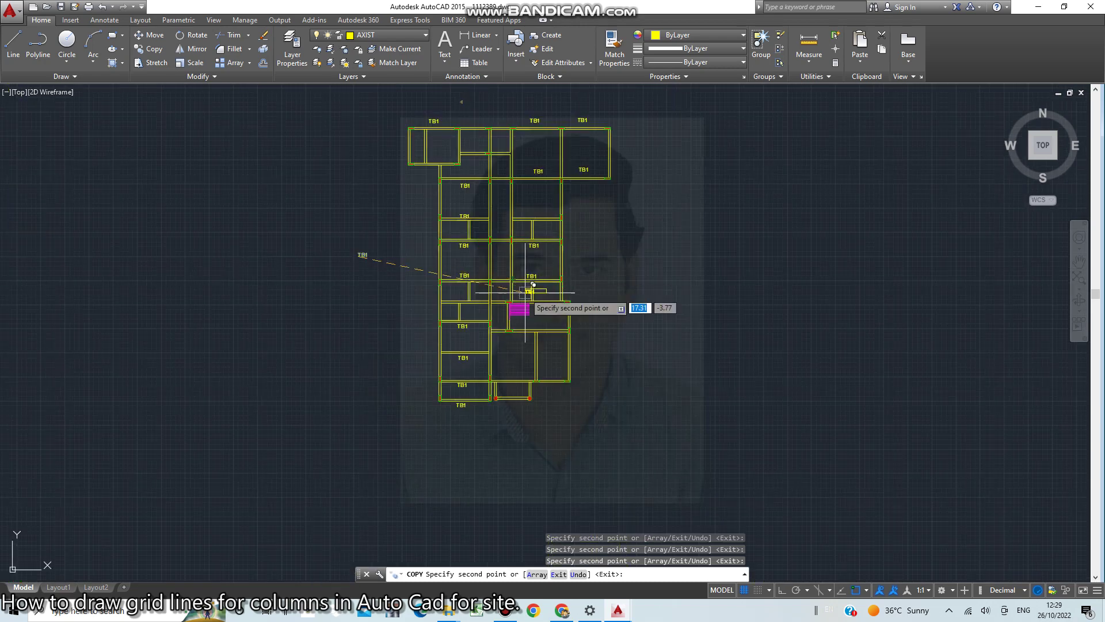
{"action": "key", "text": "Escape"}
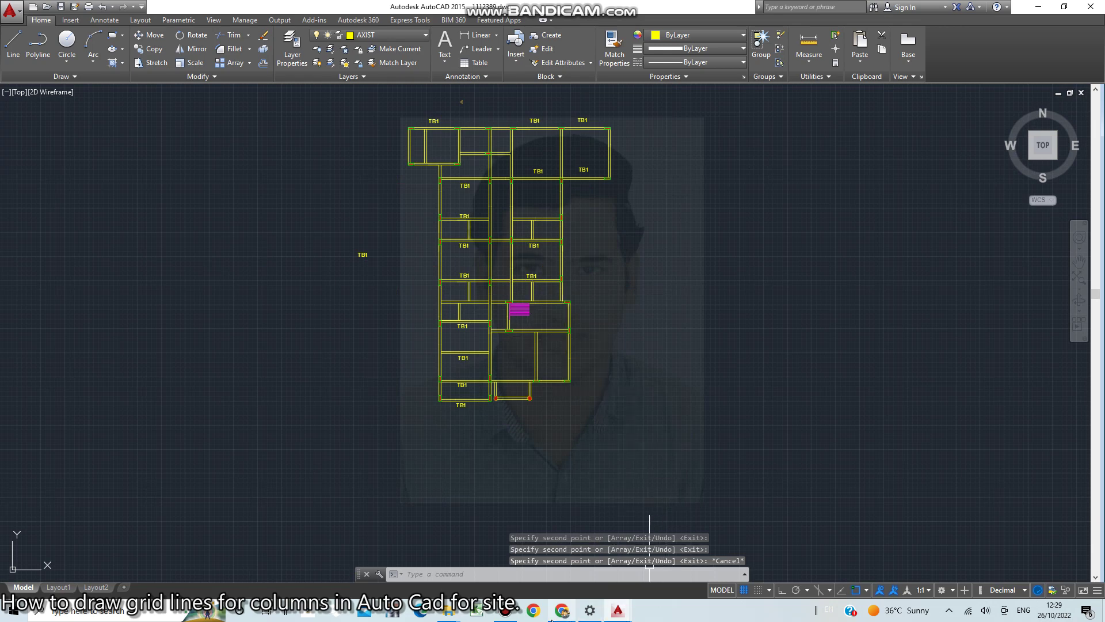
Pan and zoom across the whole plan to review the red TB1 and TB2 beam labels, then bring up the Bandicam recorder
{"action": "left_click", "coordinate": [502, 615]}
{"action": "mouse_move", "coordinate": [1042, 145]}
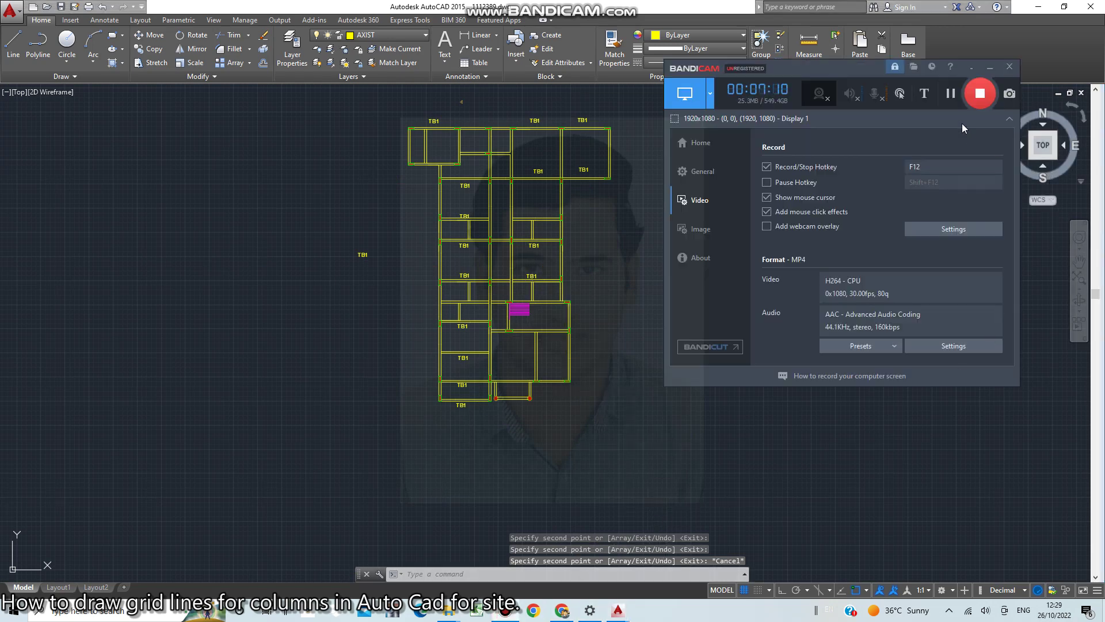
{"action": "left_click", "coordinate": [951, 95]}
{"action": "left_click", "coordinate": [694, 438]}
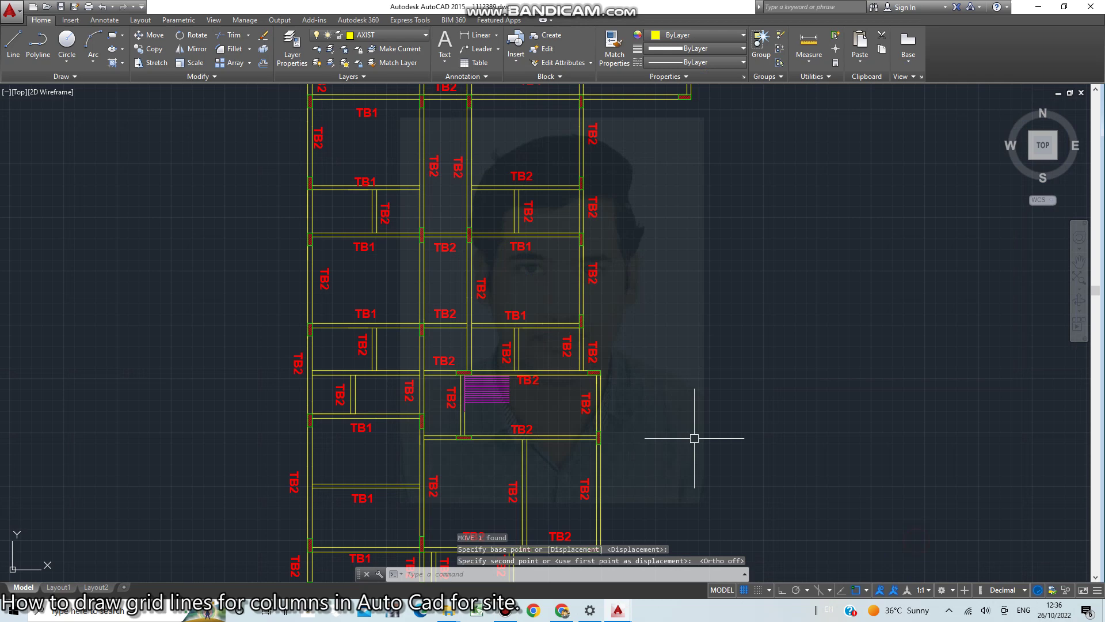
{"action": "scroll", "coordinate": [537, 316], "scroll_direction": "down", "scroll_amount": 2}
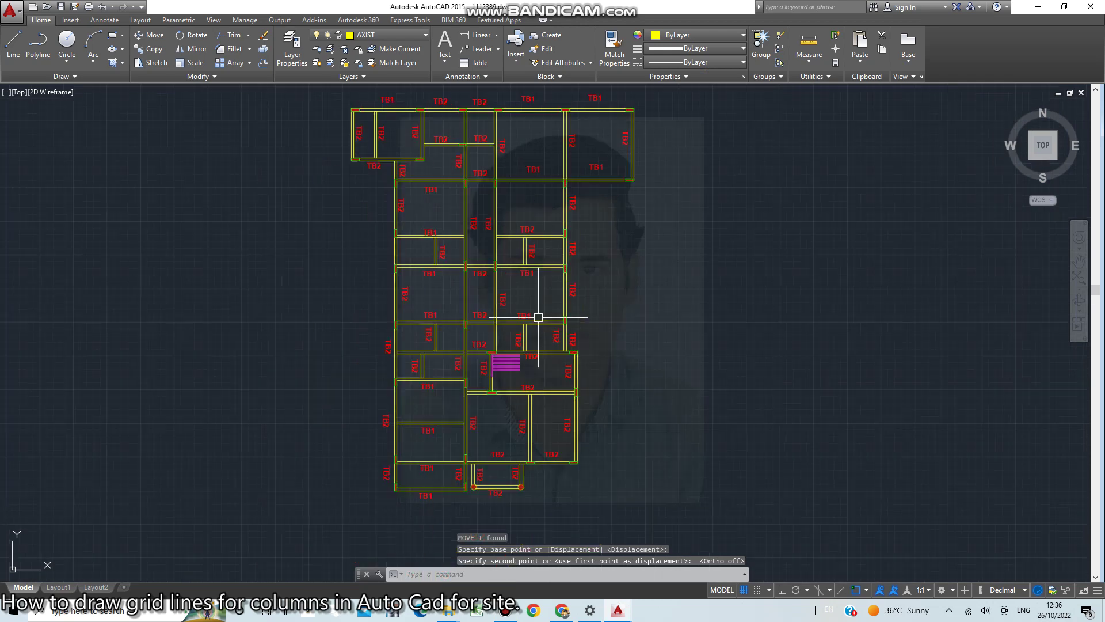
{"action": "scroll", "coordinate": [527, 294], "scroll_direction": "down", "scroll_amount": 2}
{"action": "scroll", "coordinate": [449, 177], "scroll_direction": "up", "scroll_amount": 4}
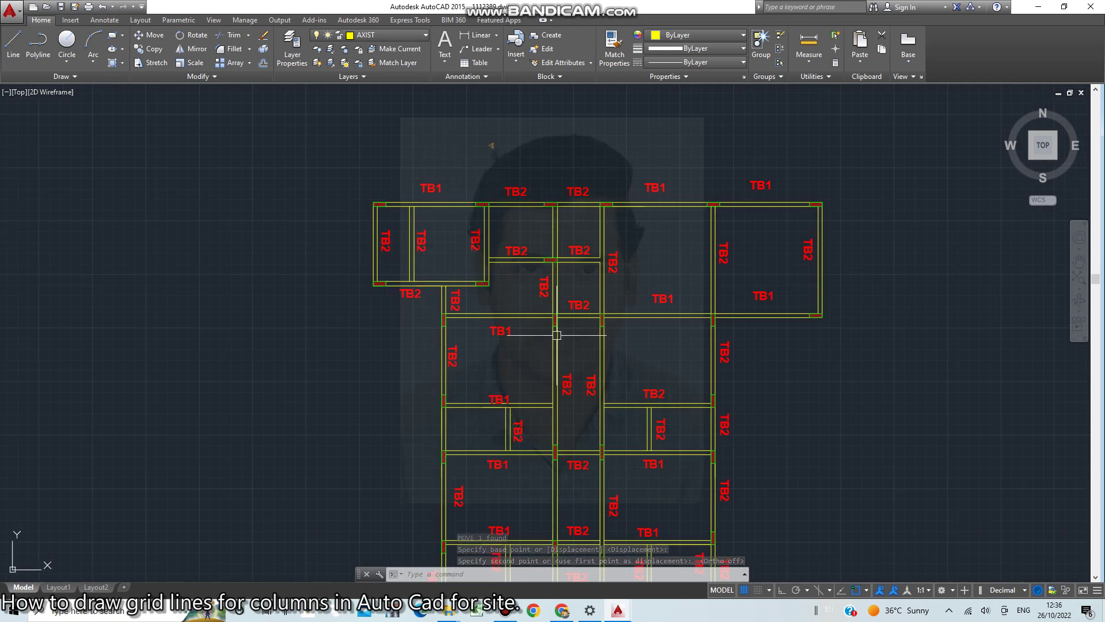
{"action": "middle_click_drag", "start_coordinate": [527, 362], "coordinate": [470, 244]}
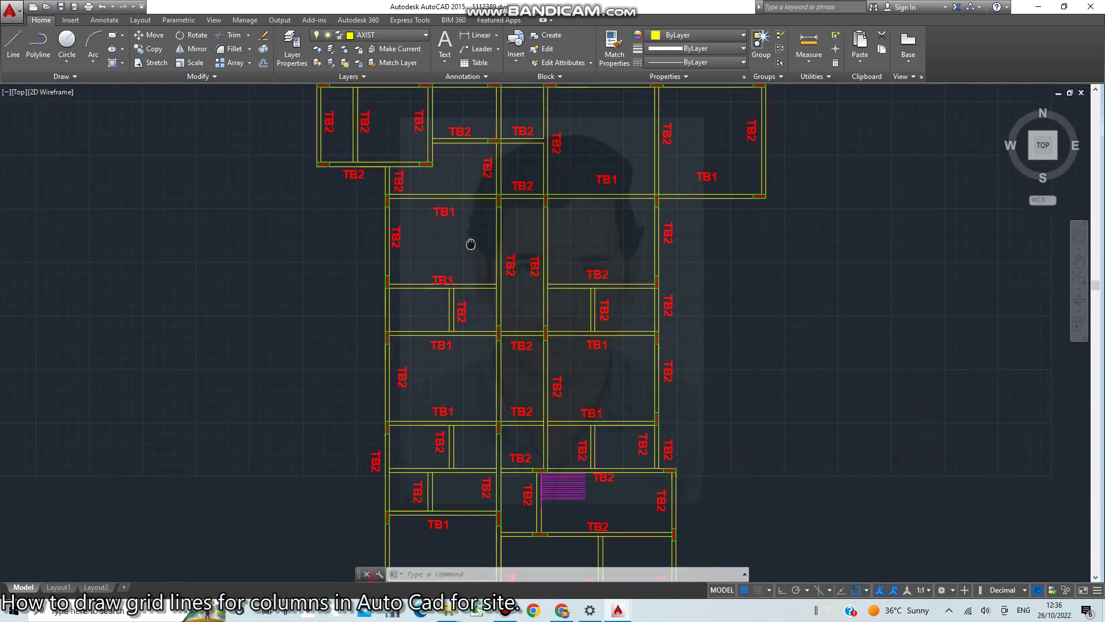
{"action": "mouse_move", "coordinate": [578, 375]}
{"action": "middle_mouse_down"}
{"action": "mouse_move", "coordinate": [604, 358]}
{"action": "mouse_move", "coordinate": [585, 244]}
{"action": "middle_mouse_up"}
{"action": "mouse_move", "coordinate": [706, 453]}
{"action": "middle_mouse_down"}
{"action": "mouse_move", "coordinate": [708, 432]}
{"action": "mouse_move", "coordinate": [658, 457]}
{"action": "middle_mouse_up"}
{"action": "scroll", "coordinate": [709, 431], "scroll_direction": "down", "scroll_amount": 2}
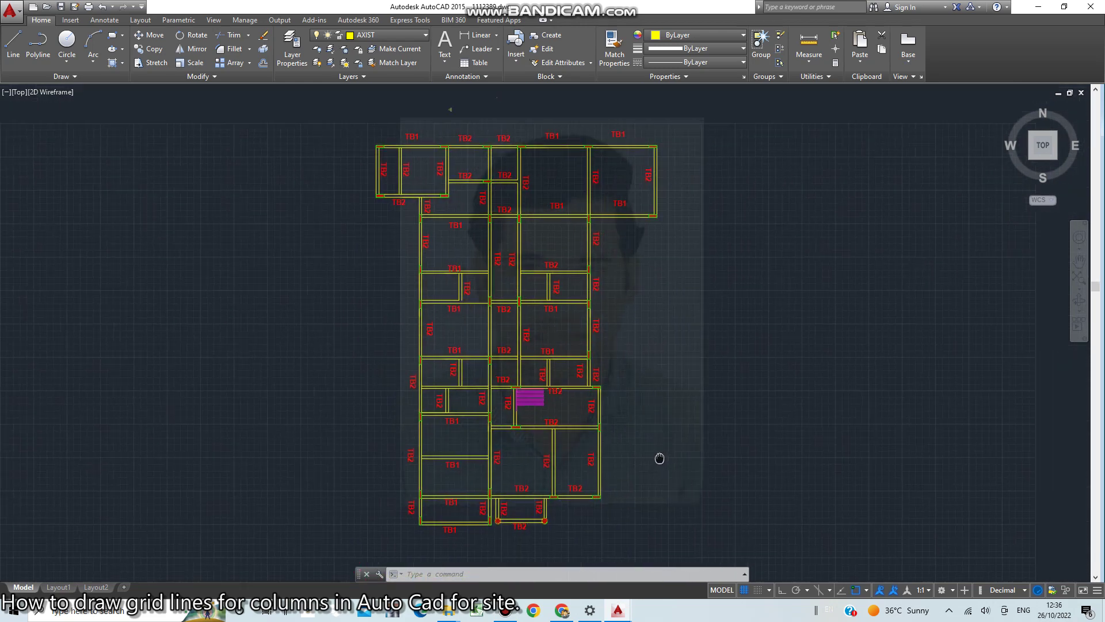
{"action": "left_click", "coordinate": [504, 611]}
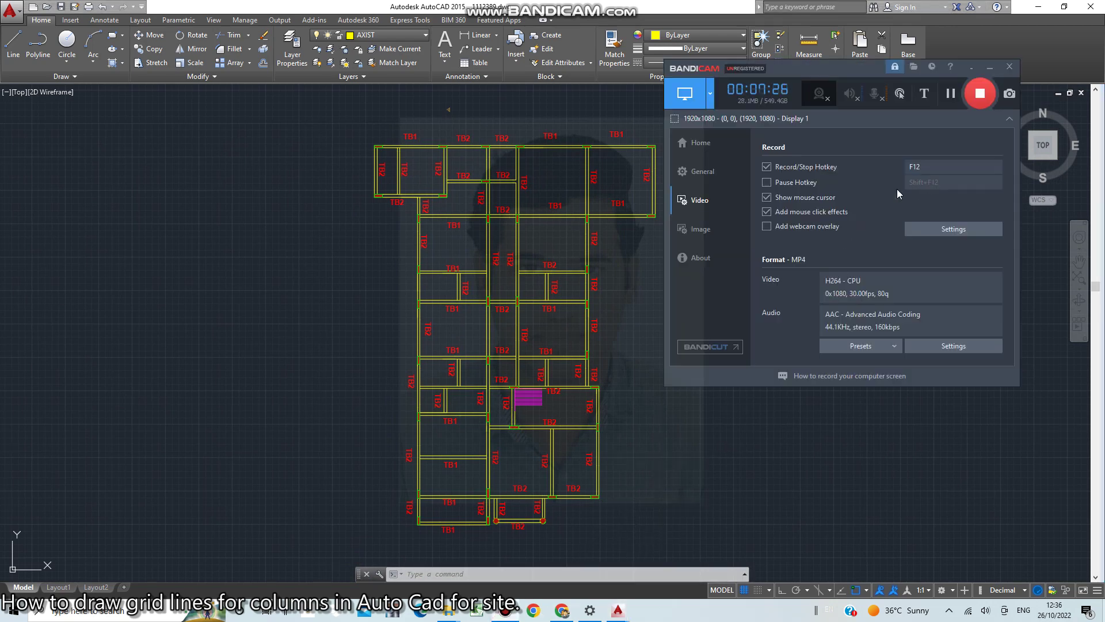